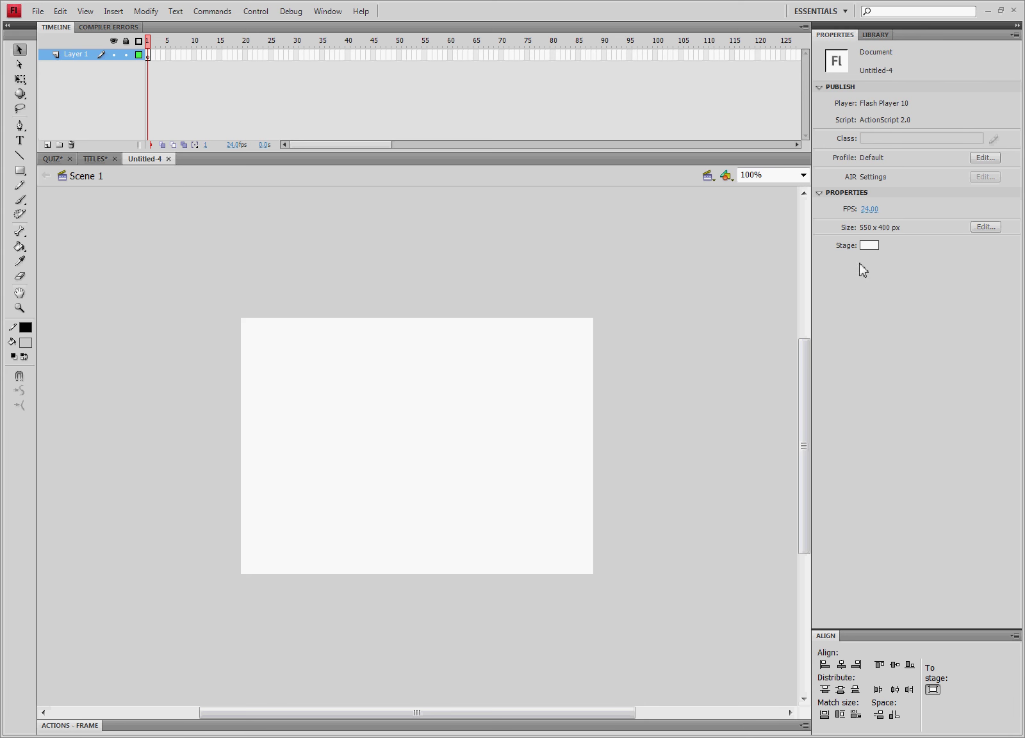
- Set the document's stage dimensions to 1100 px wide by 800 px high
click(975, 228)
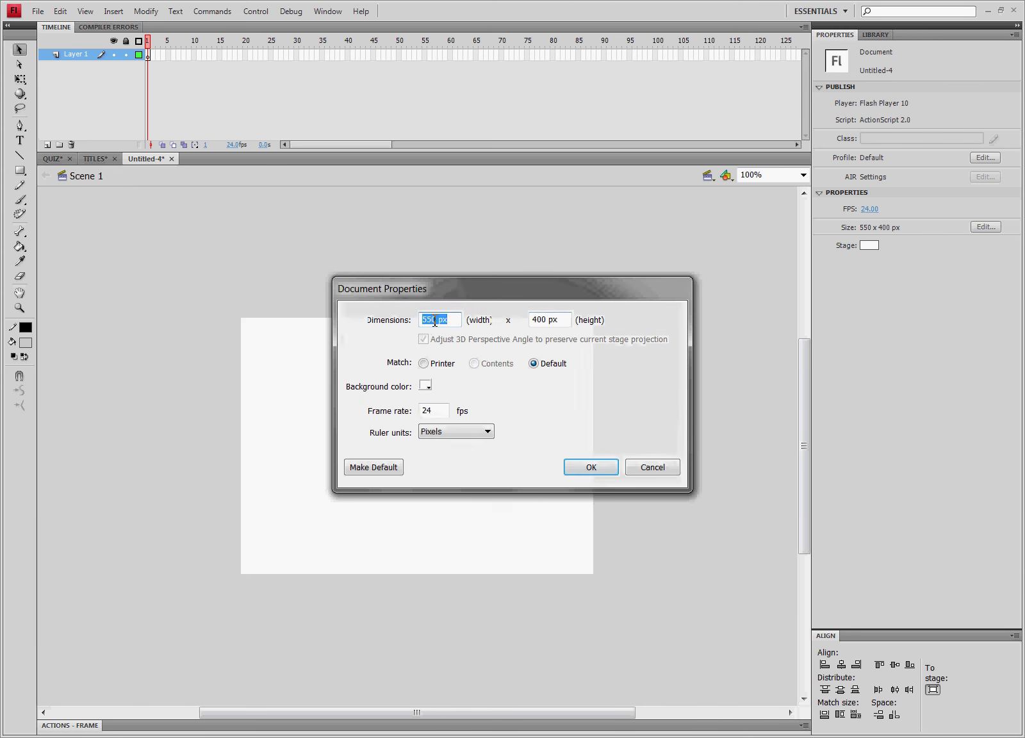
text(110)
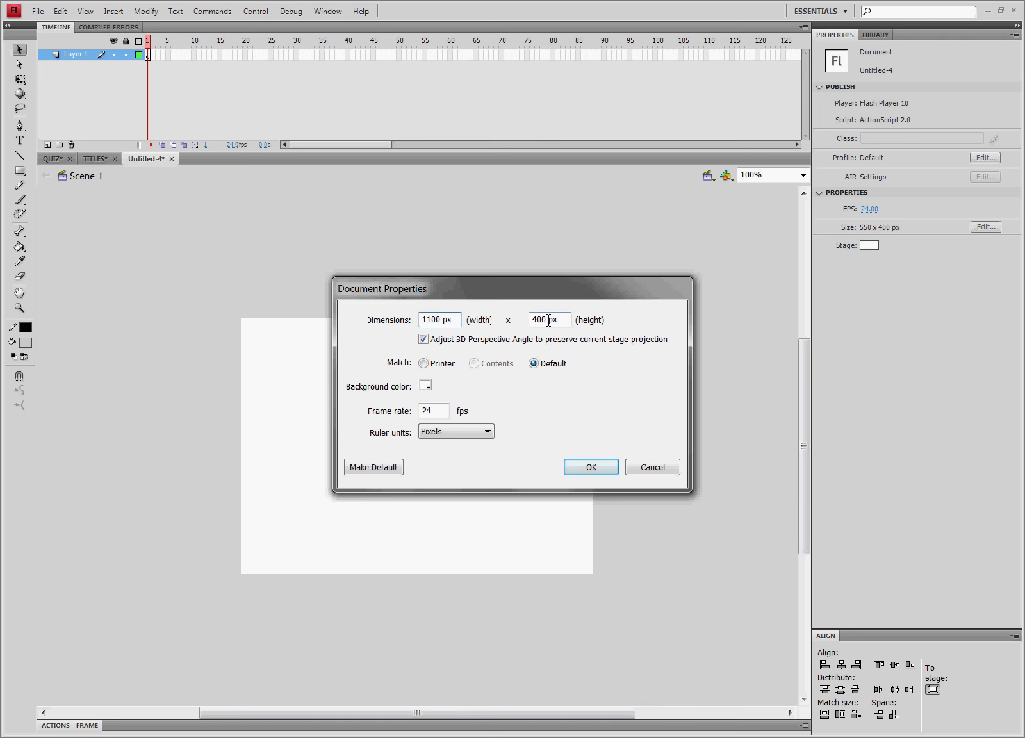
drag(545, 319, 503, 322)
text(8)
click(591, 467)
drag(481, 713, 568, 712)
drag(805, 462, 802, 499)
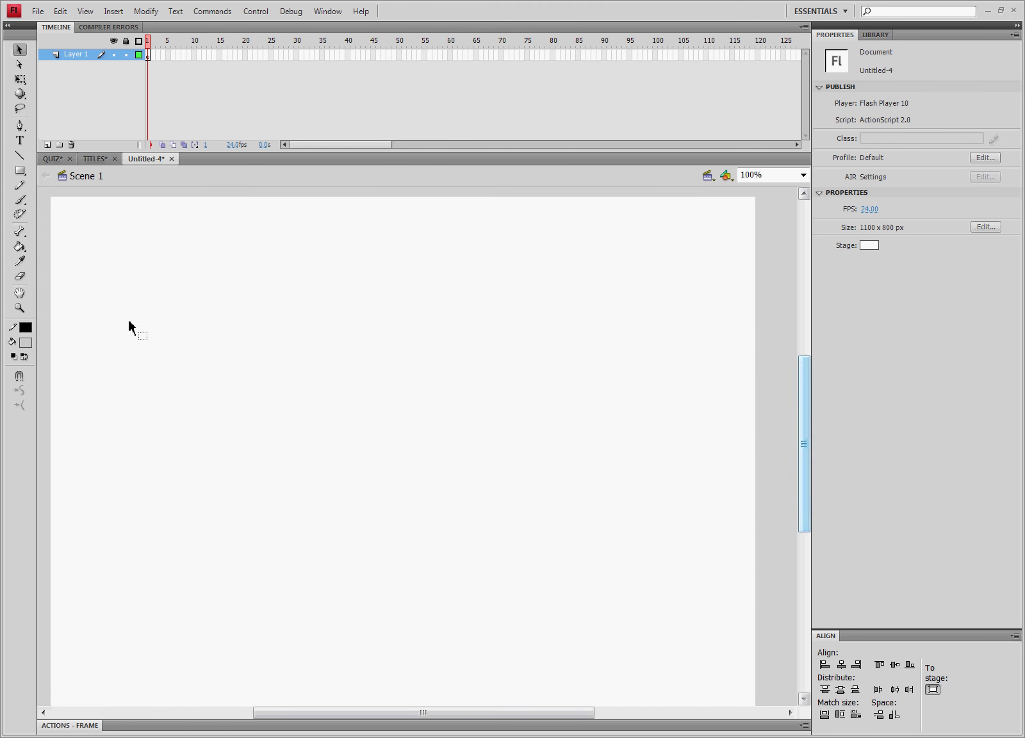
click(23, 172)
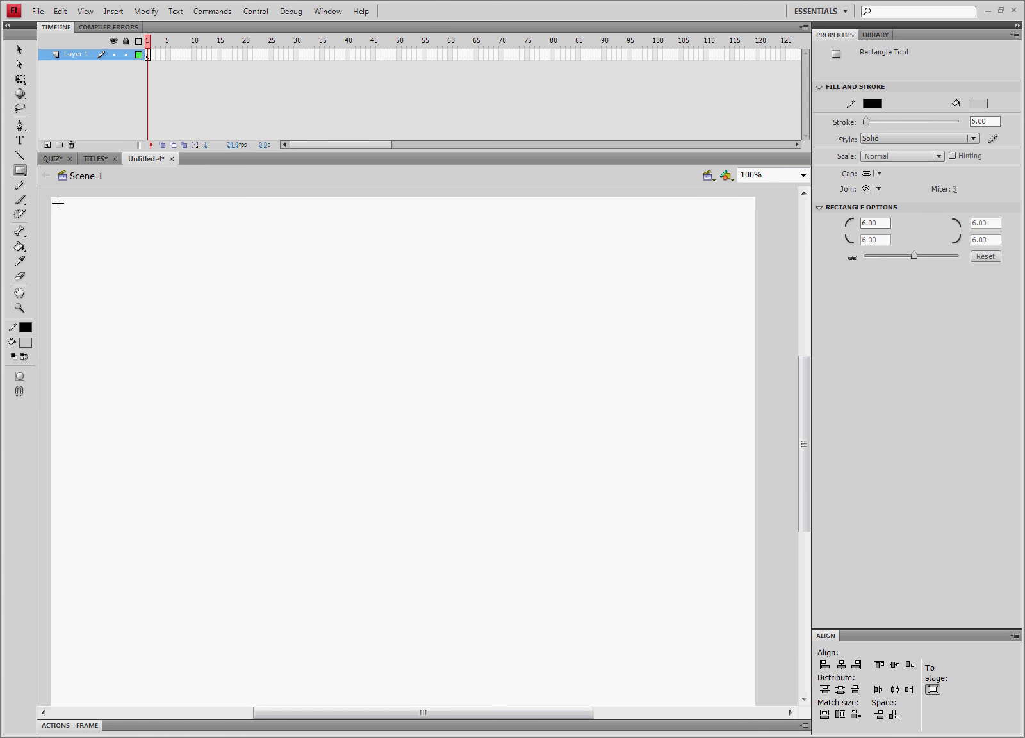
mouse_move(58, 203)
mouse_down()
mouse_move(505, 593)
mouse_move(726, 677)
mouse_move(746, 702)
mouse_up()
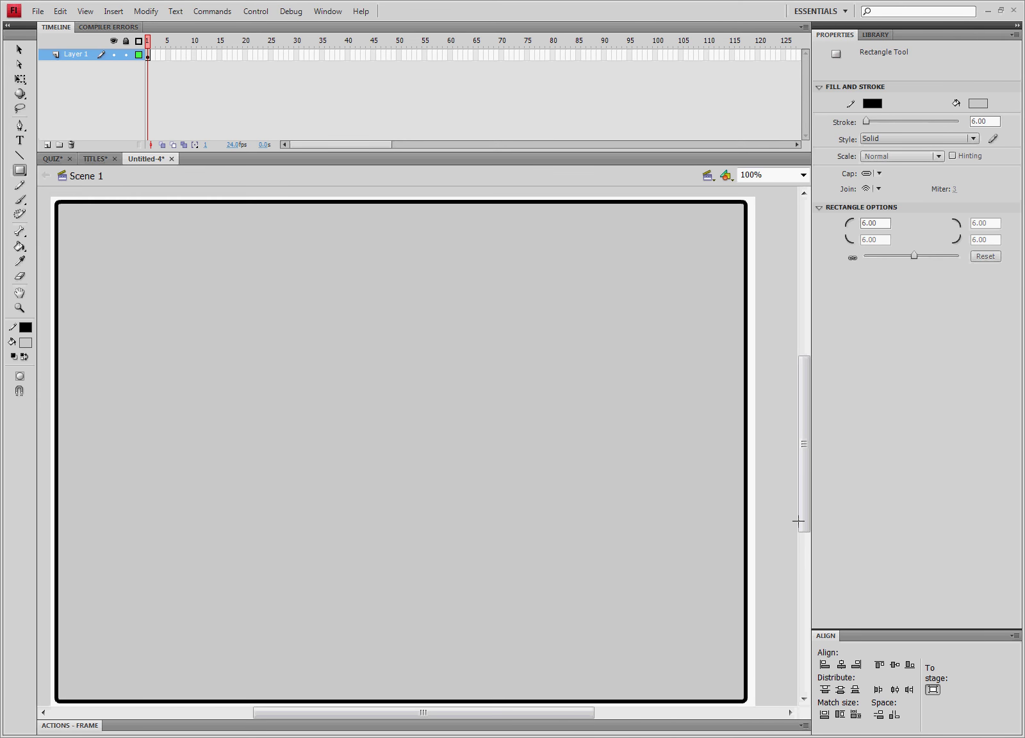
scroll(802, 519, down, 2)
scroll(803, 509, up, 2)
key(ctrl+z)
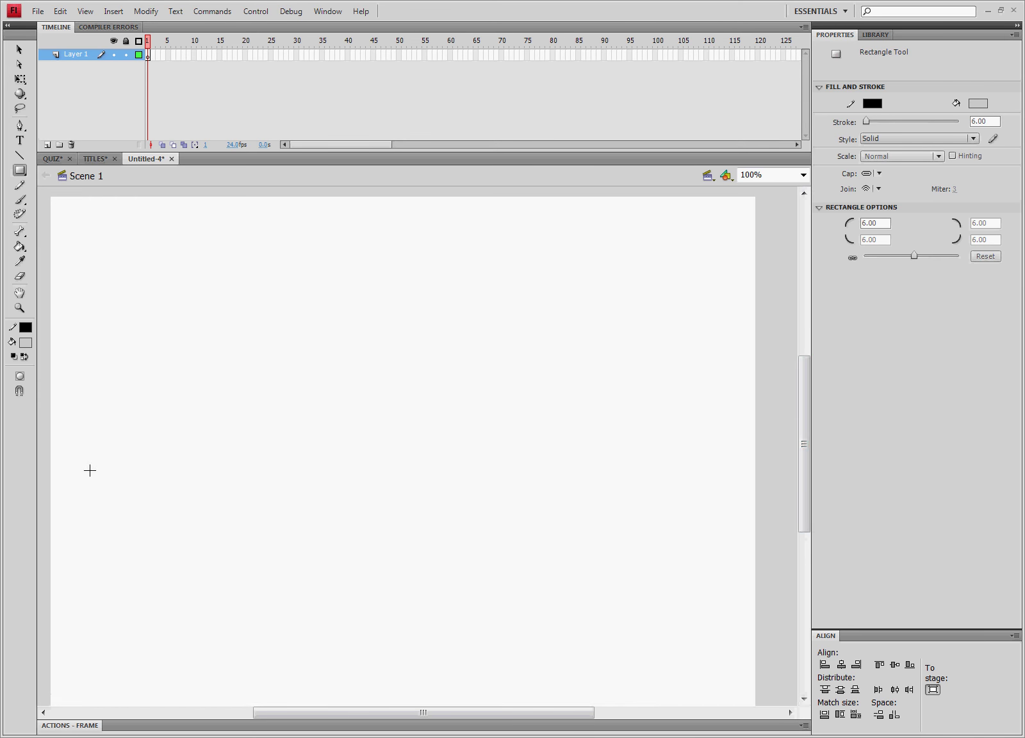
- Draw a rectangle about 1094 by 792 px across nearly the whole stage, with dark grey #333333 fill and black stroke
click(25, 344)
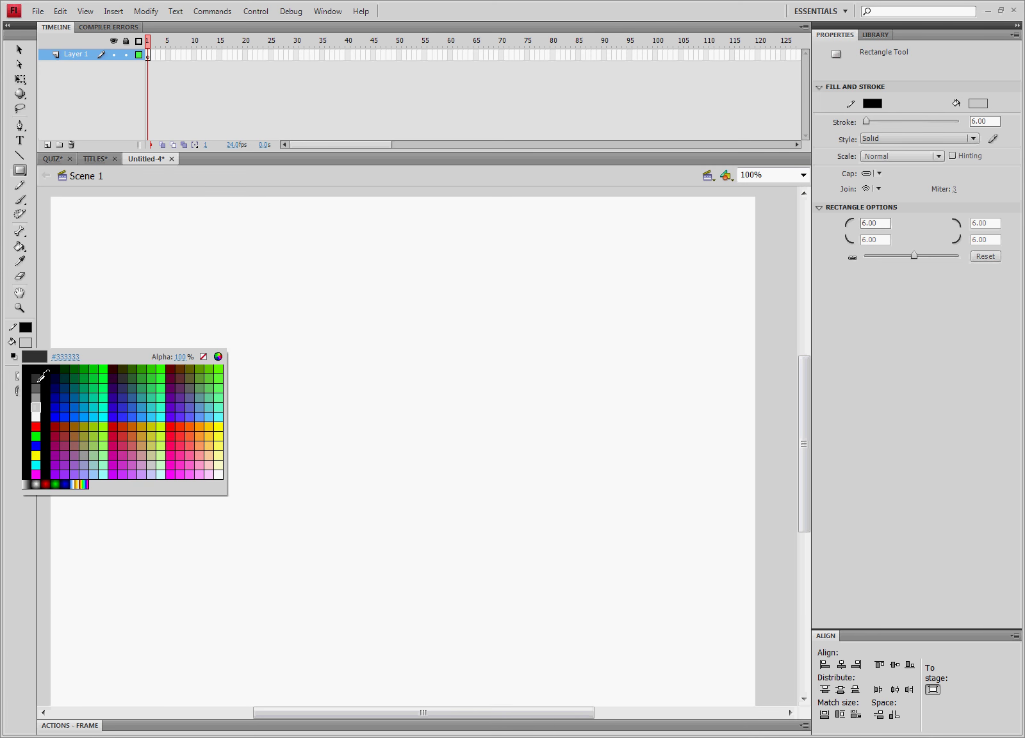
click(38, 379)
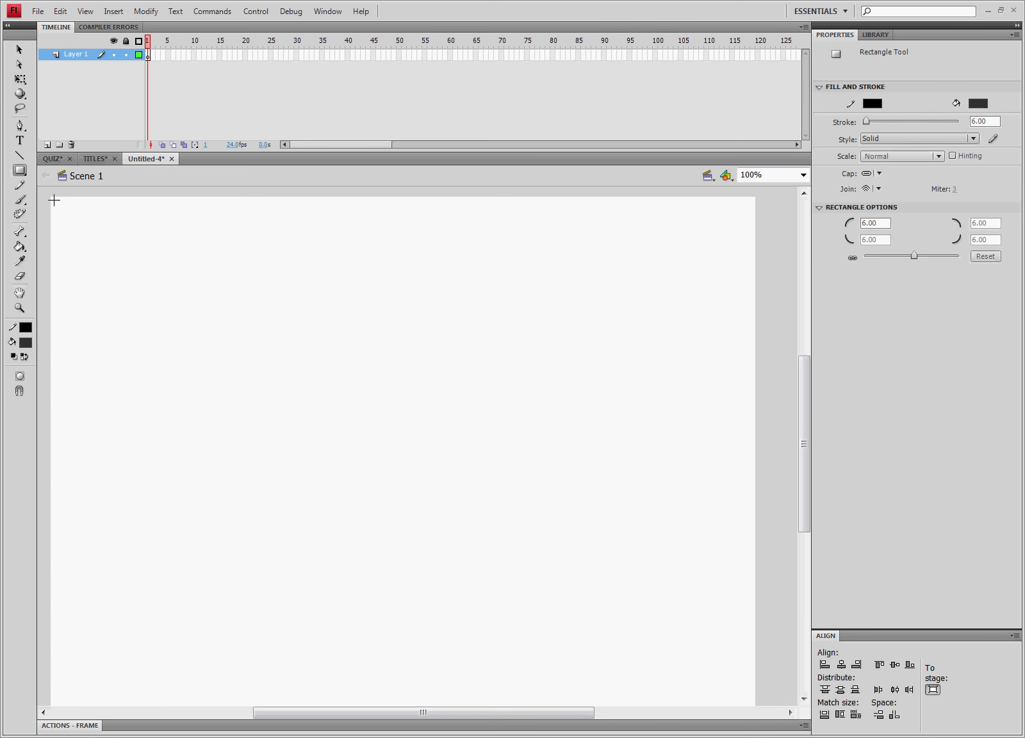
mouse_move(53, 200)
mouse_down()
mouse_move(643, 648)
mouse_move(753, 692)
mouse_move(752, 705)
mouse_up()
key(ctrl+z)
scroll(804, 424, down, 1)
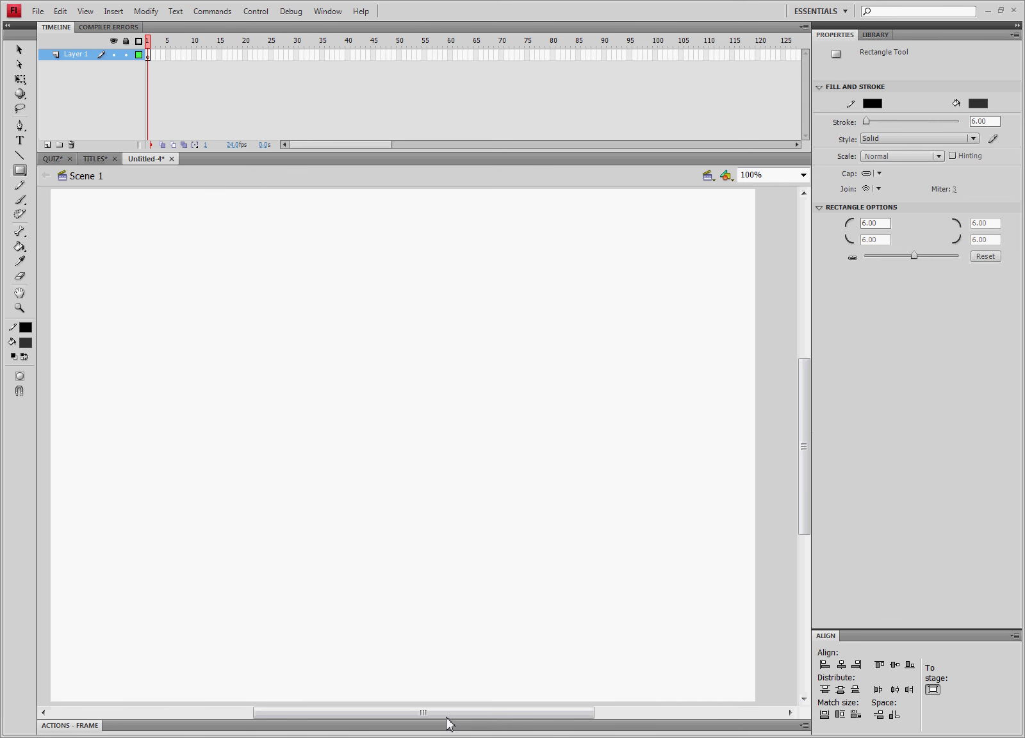
drag(447, 712, 444, 713)
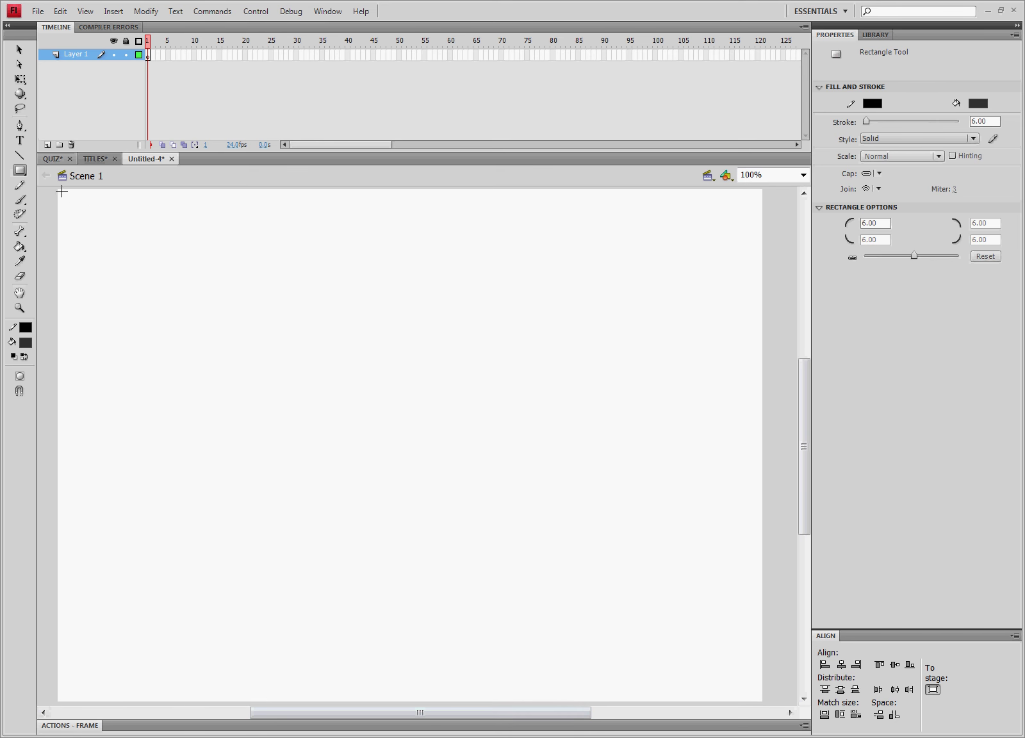
drag(60, 192, 761, 698)
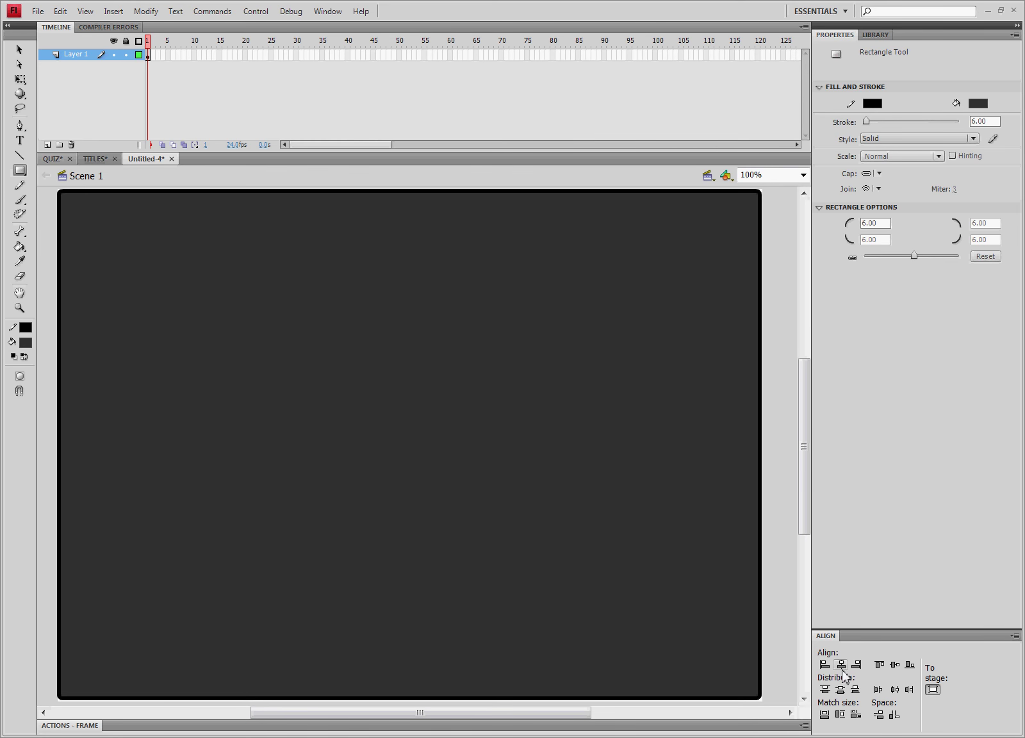
- Group the dark rectangle's fill and outline and centre the group horizontally and vertically on the stage
click(19, 48)
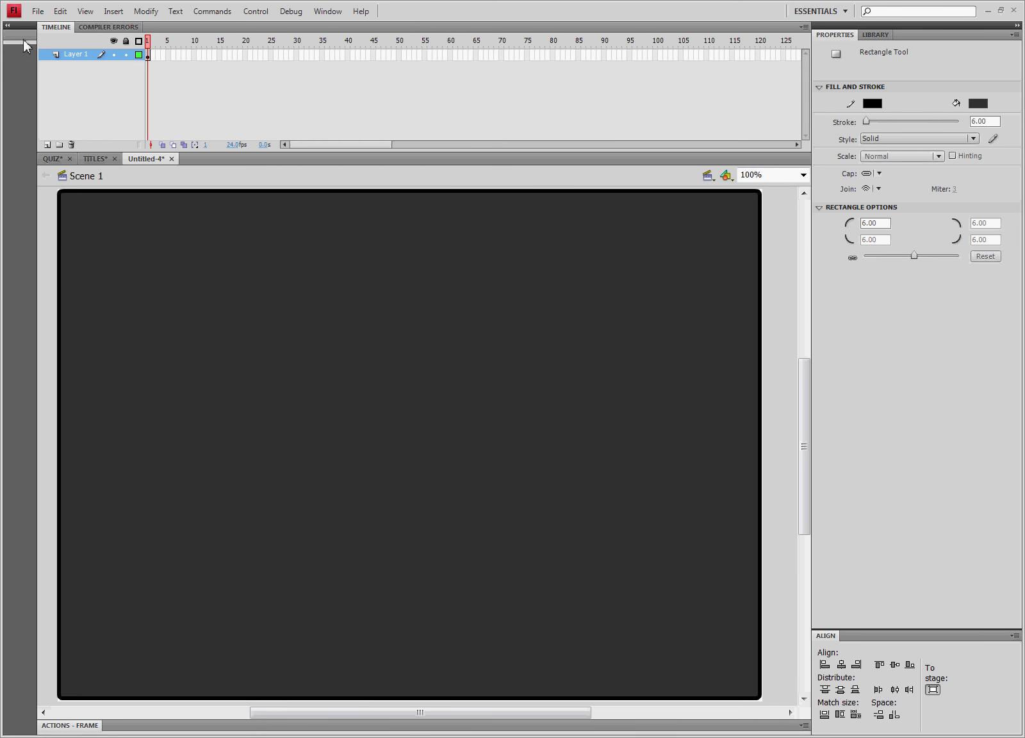
click(20, 49)
double_click(498, 482)
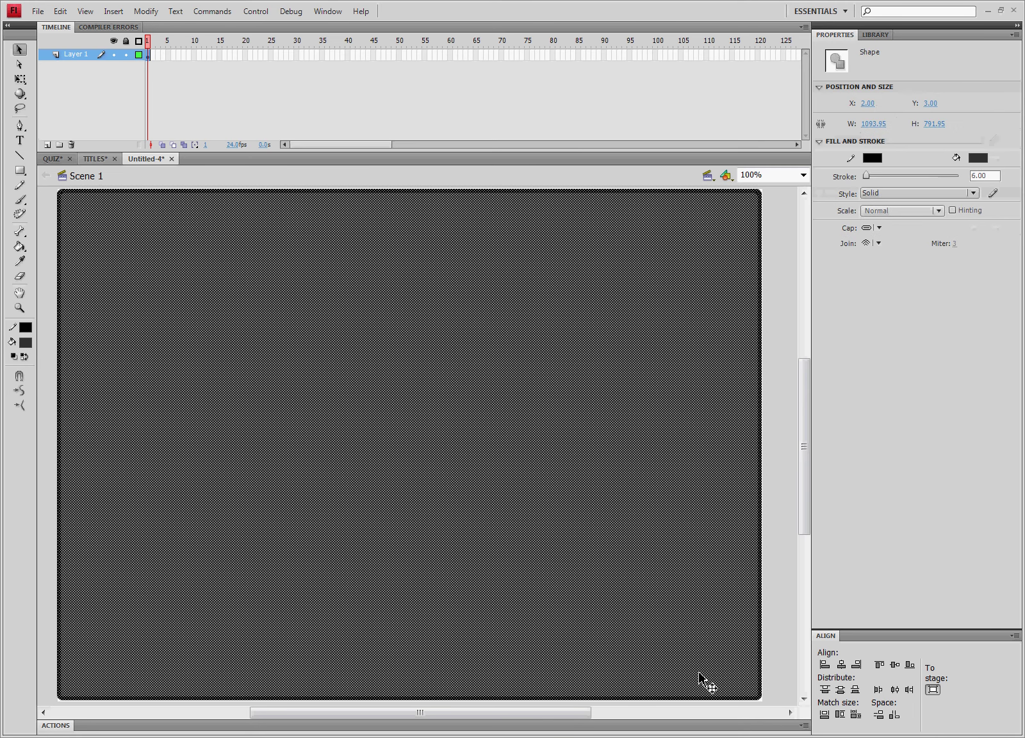
key(ctrl+g)
click(841, 664)
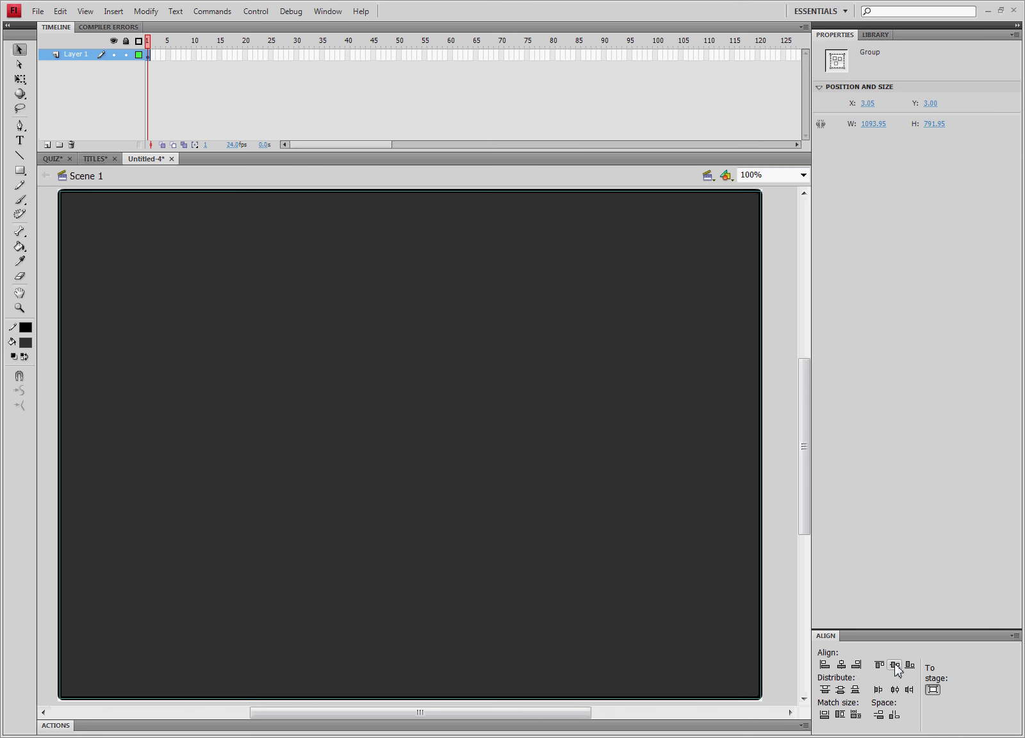
click(895, 664)
click(787, 625)
- Enlarge the background group to about 1102 by 798 px with Free Transform and recentre it on the stage
click(460, 468)
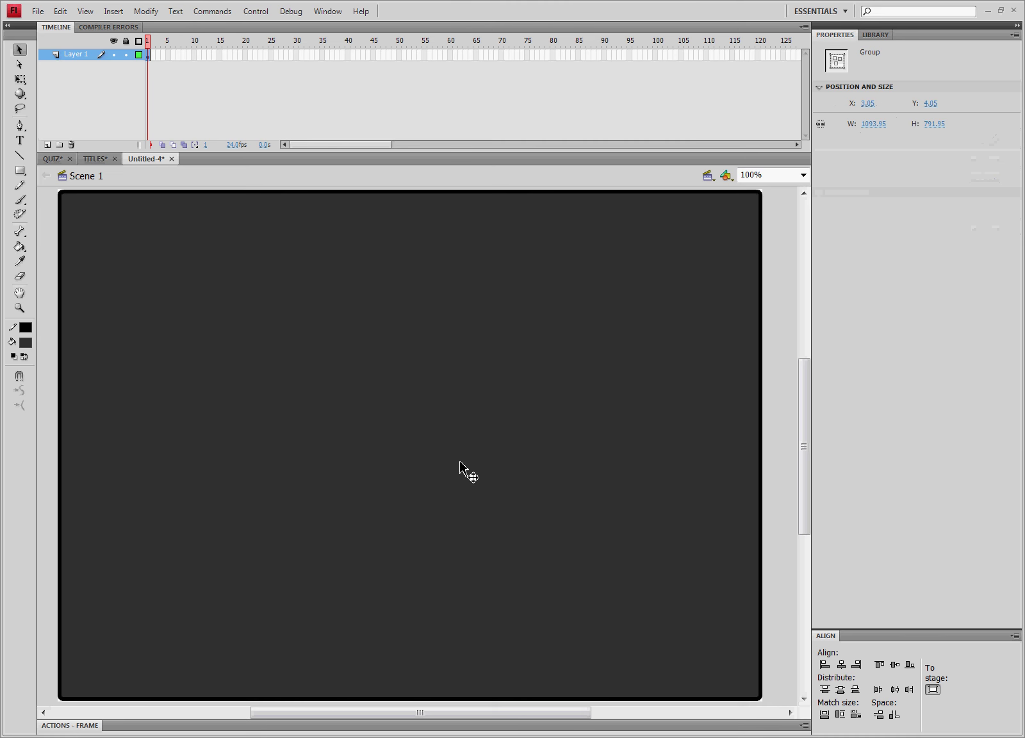
click(20, 79)
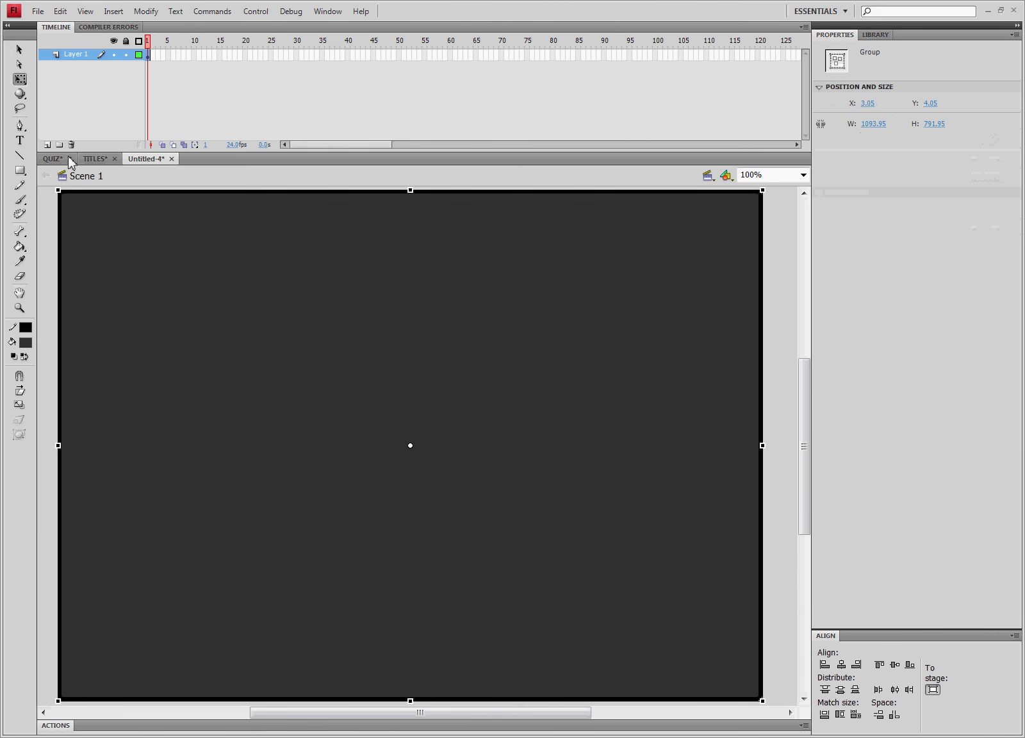
drag(60, 191, 56, 187)
click(841, 664)
click(895, 665)
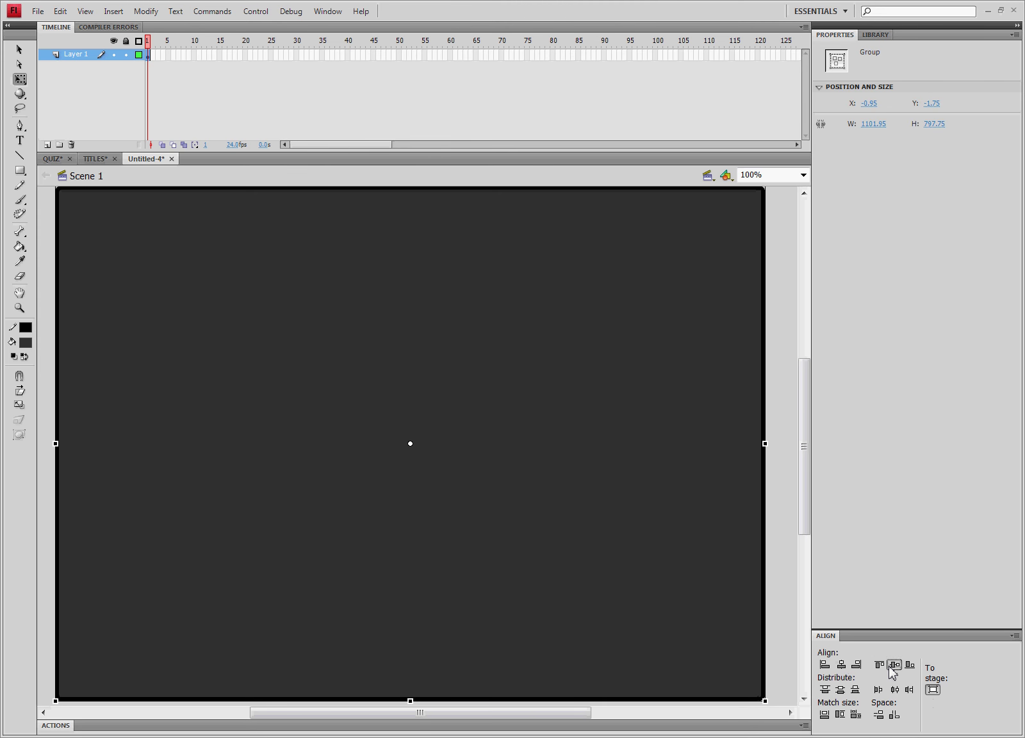
click(789, 652)
click(504, 508)
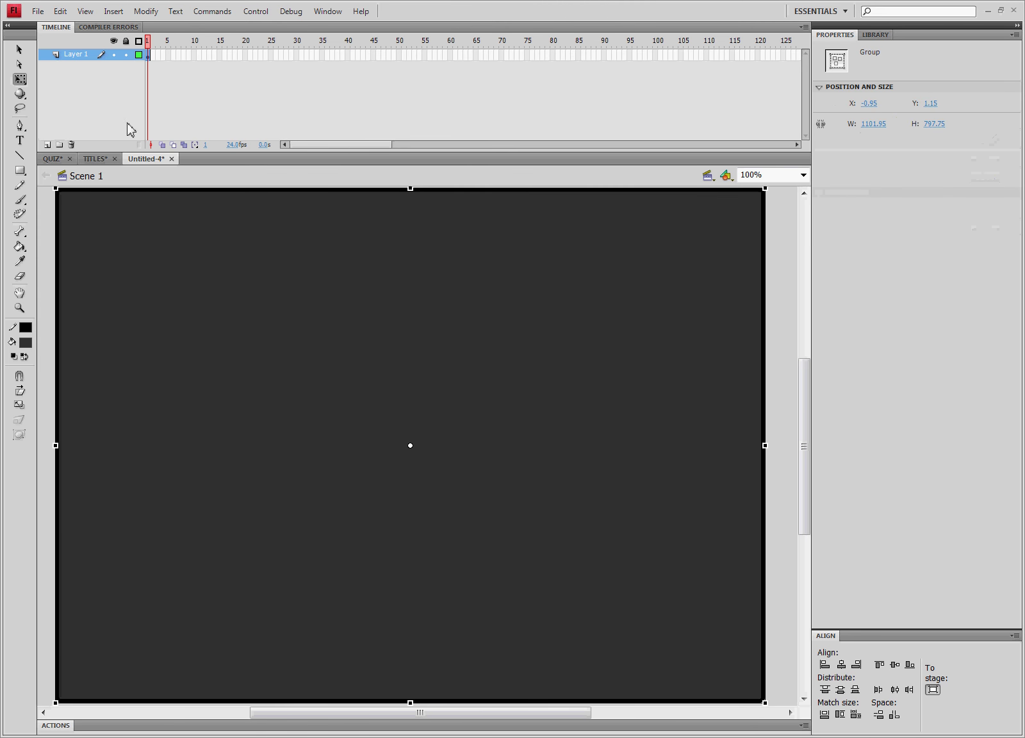
- Rename Layer 1 as Background
double_click(81, 57)
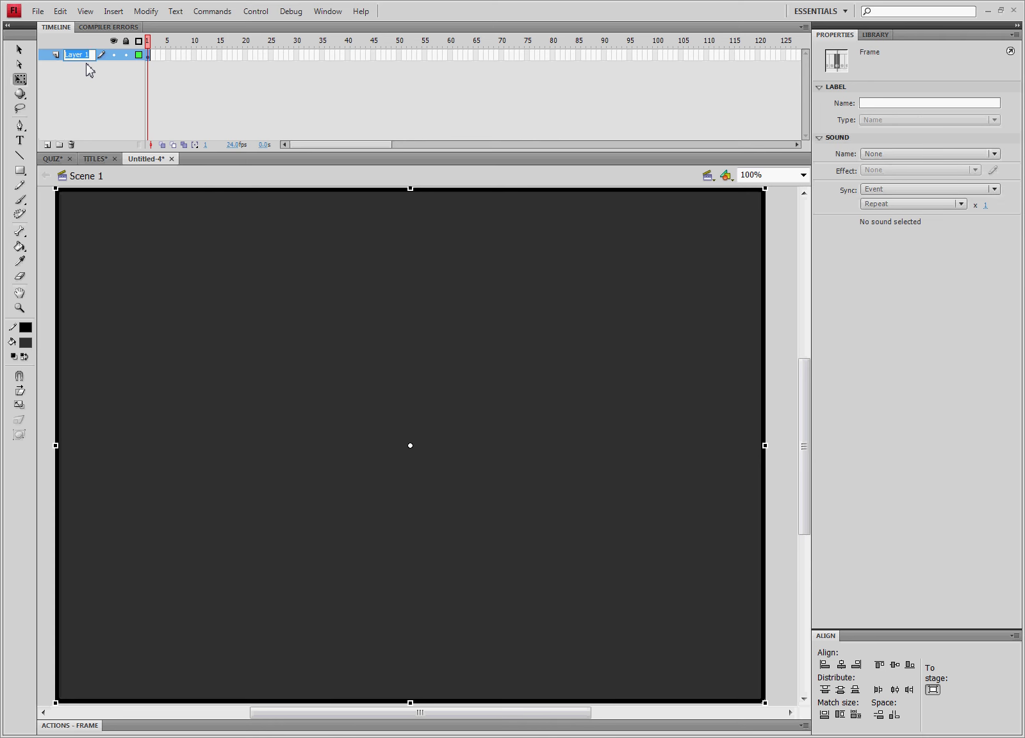
text(Bac)
click(107, 91)
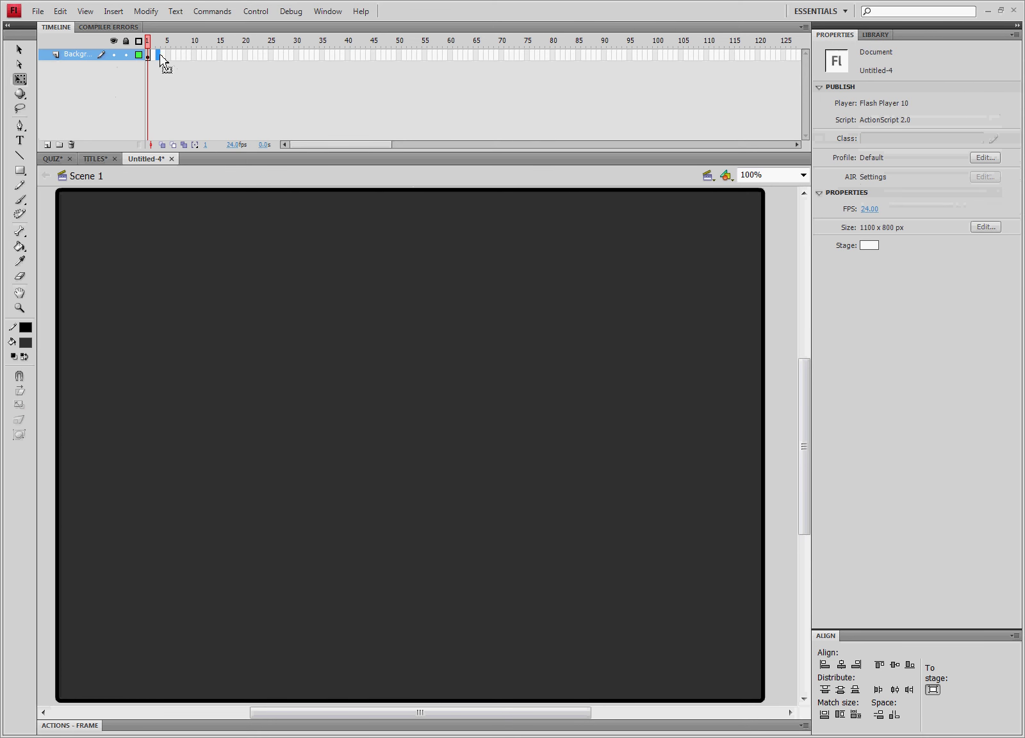
- Extend the Background layer through frame 2 by inserting a blank keyframe at frame 3 and removing that frame
right_click(160, 56)
click(235, 170)
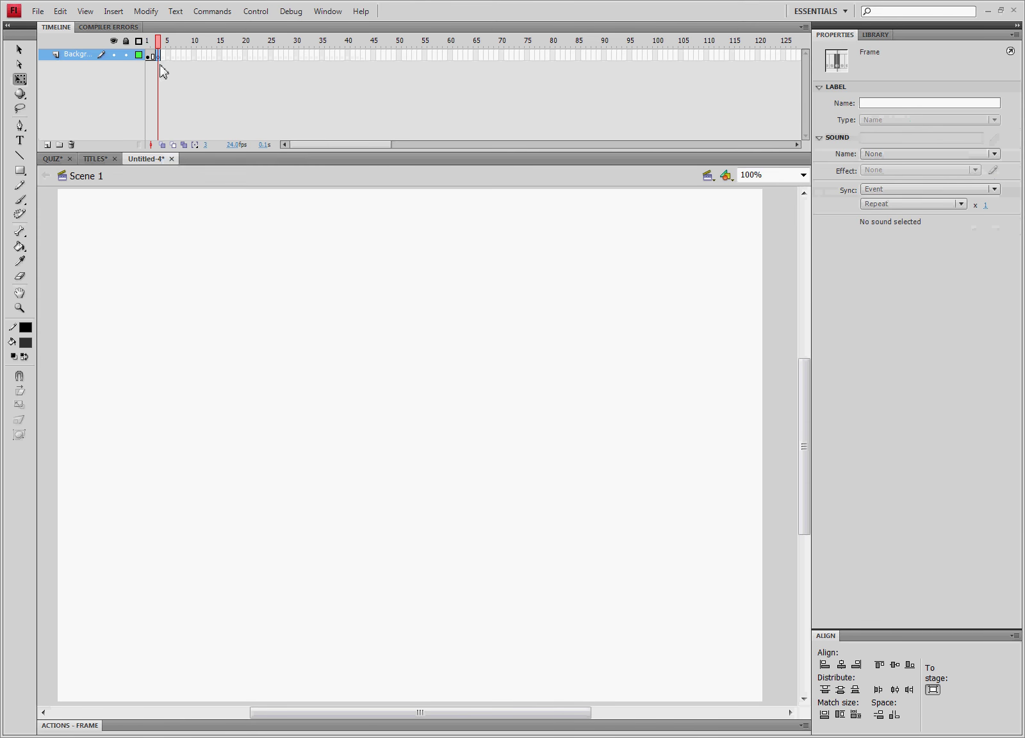
right_click(160, 57)
click(196, 131)
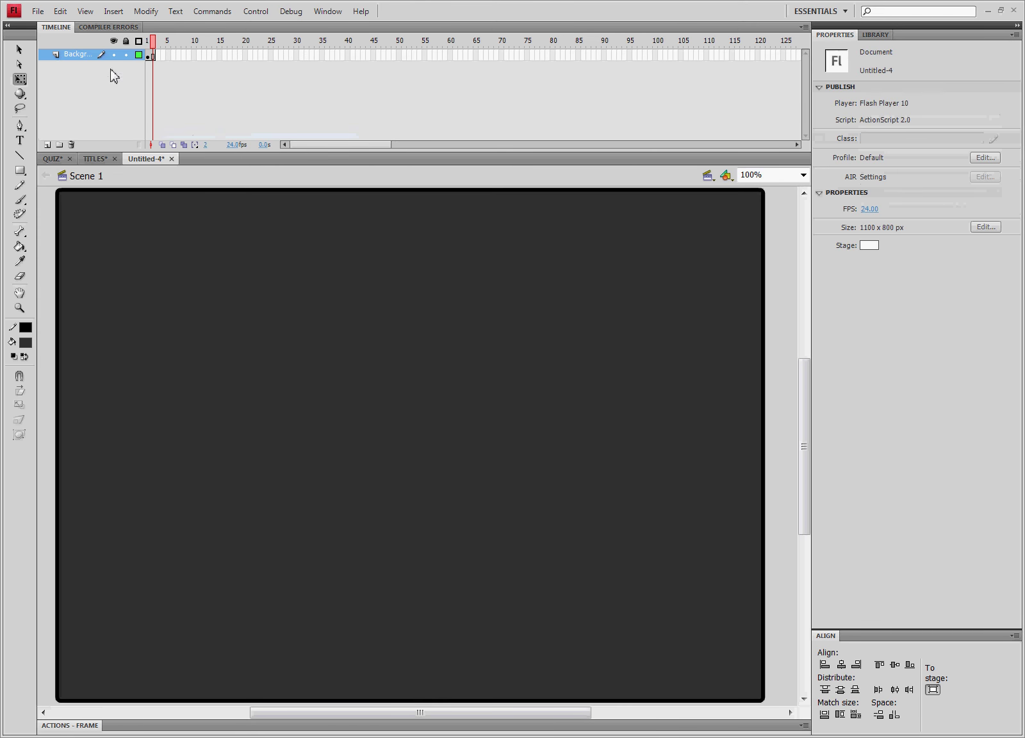
- Add a new layer above Background and name it Maze
click(46, 144)
double_click(77, 55)
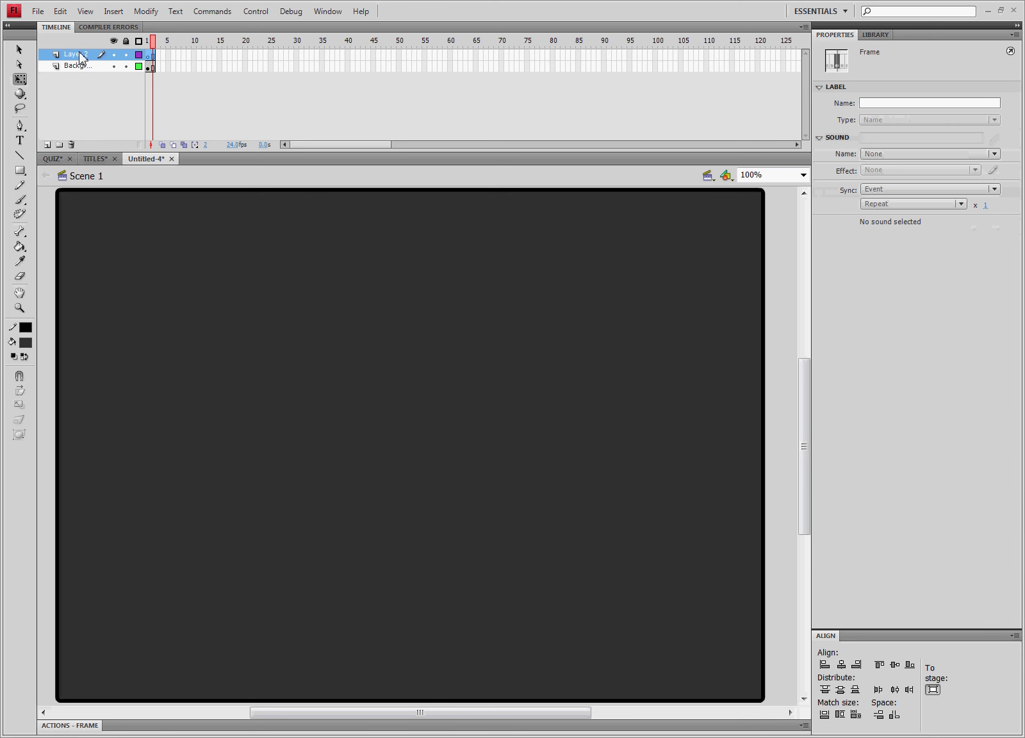
text(fd)
click(113, 105)
- Insert a keyframe at frame 2 of the Maze layer
click(154, 56)
right_click(153, 57)
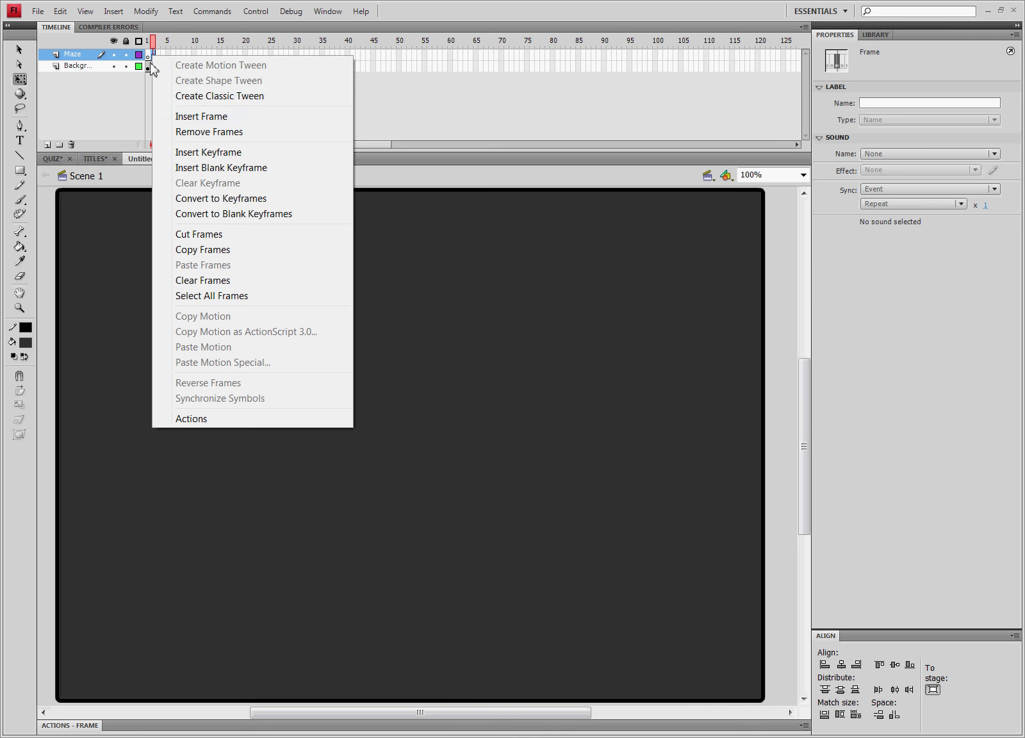
click(150, 57)
right_click(152, 56)
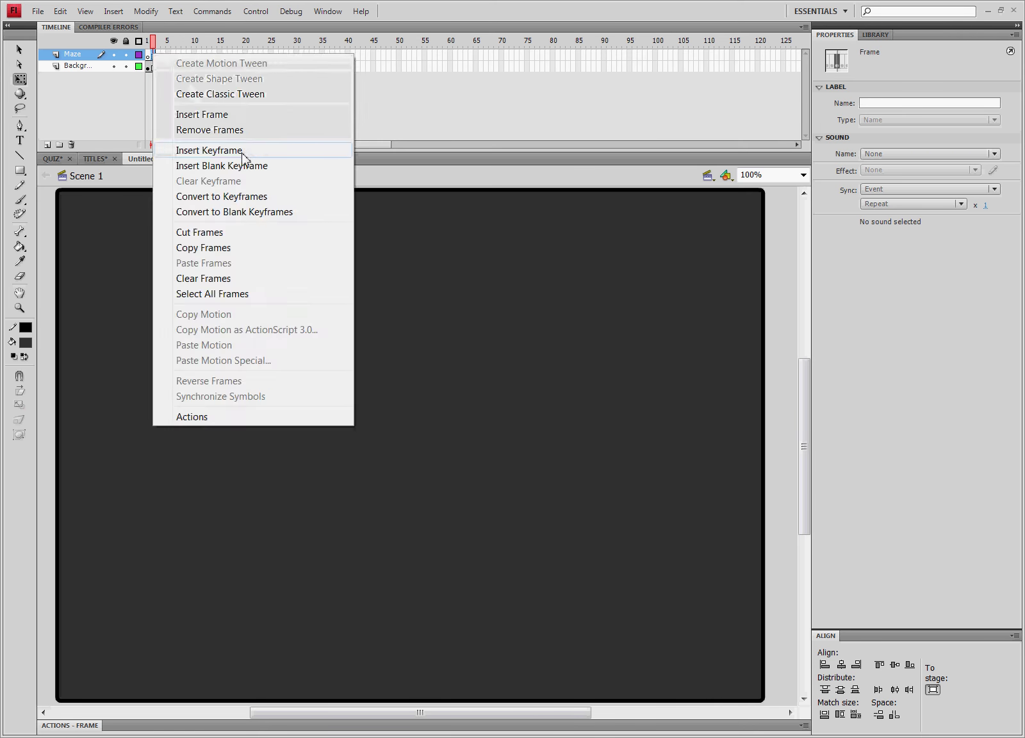
click(242, 151)
click(181, 92)
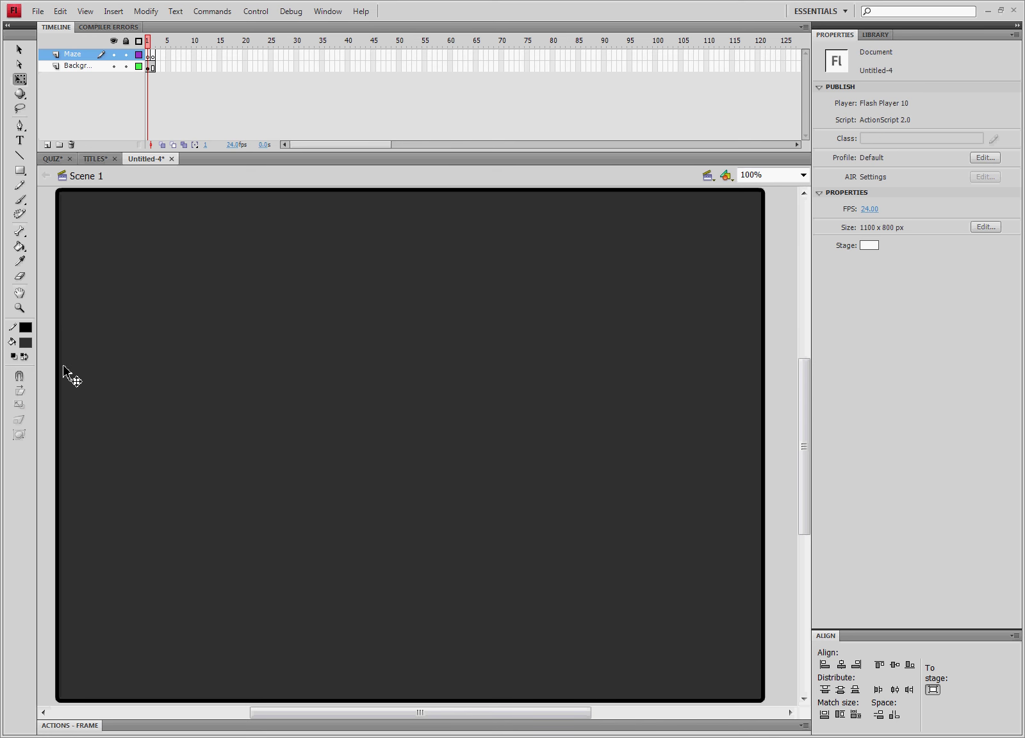
- Draw a light grey #CCCCCC rectangle with a black outline in the stage's upper-right corner on frame 1 of the Maze layer
click(150, 58)
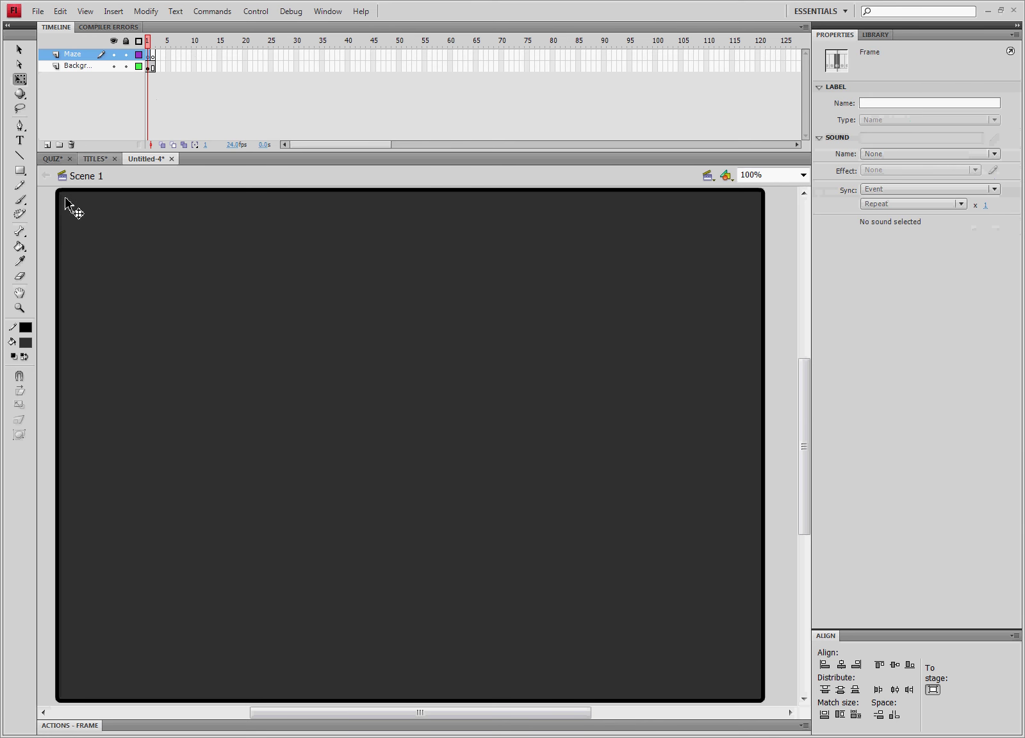
click(20, 170)
click(26, 342)
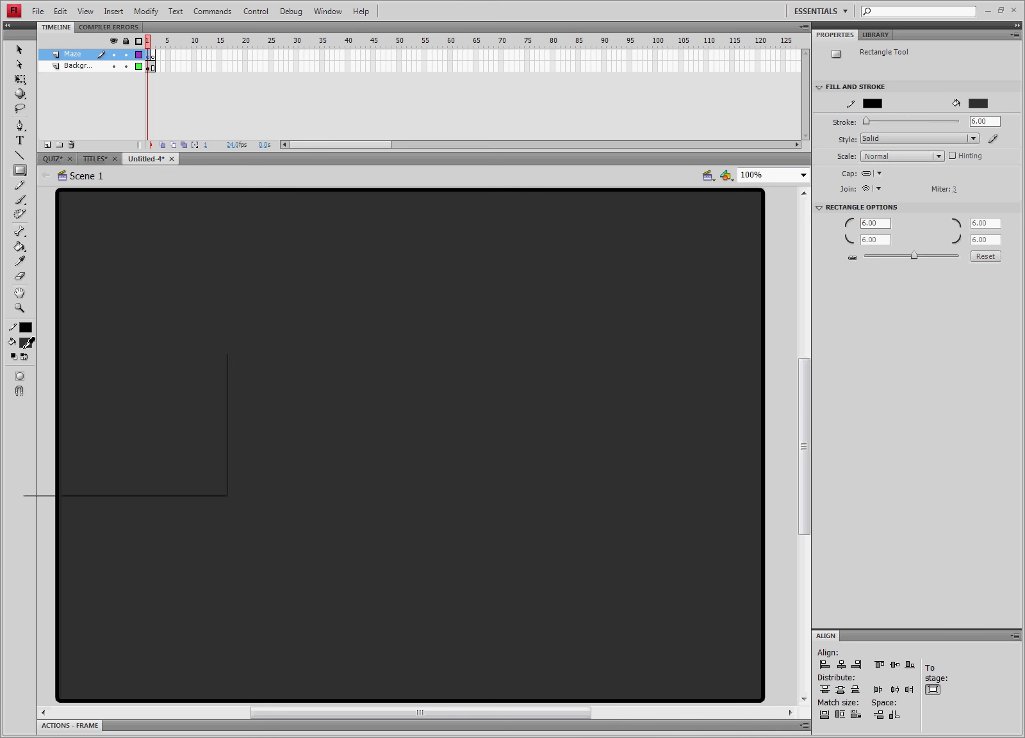
click(36, 416)
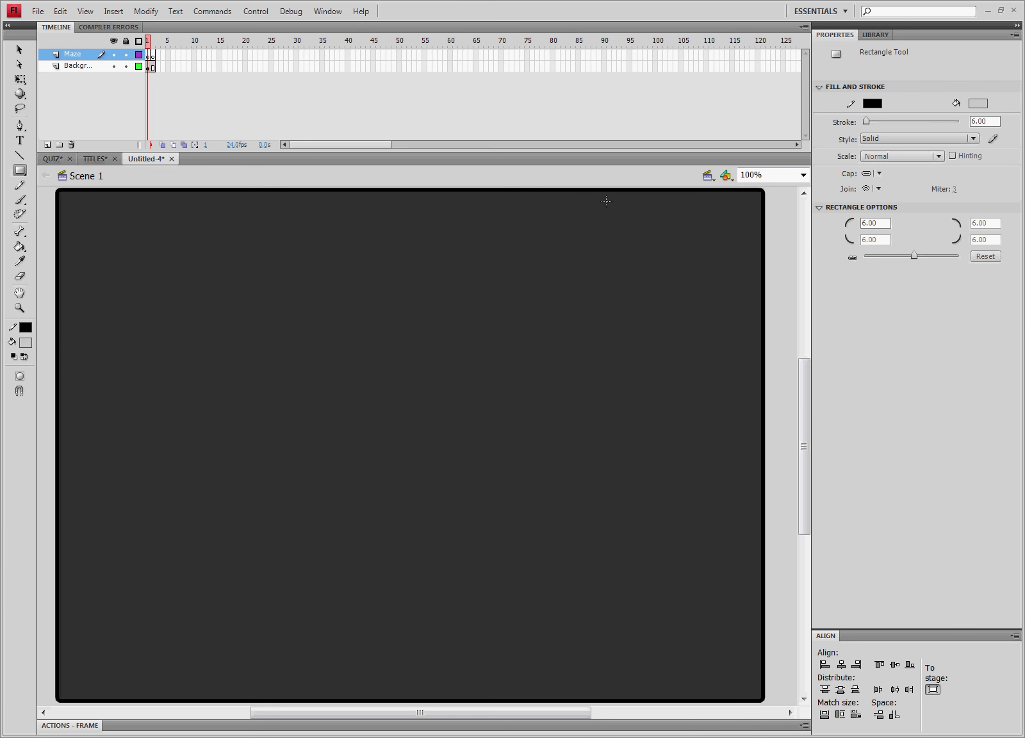
mouse_move(613, 199)
mouse_down()
mouse_move(714, 270)
mouse_move(750, 312)
mouse_up()
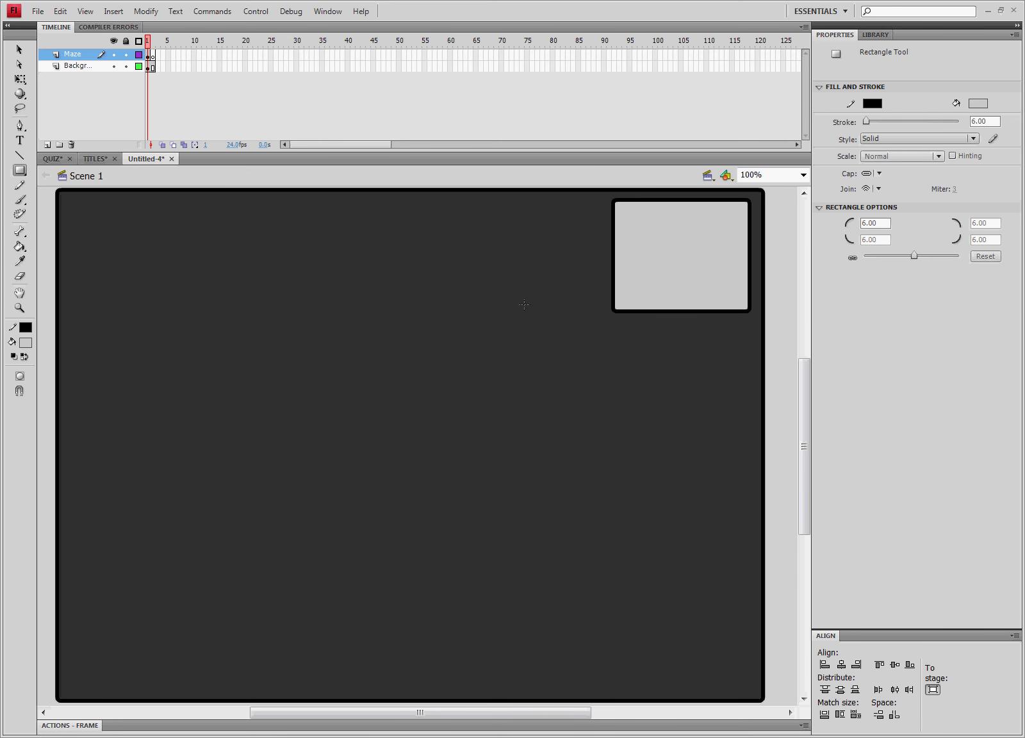
- Paint a solid bright green round blob left of the stage's centre using the Brush tool at a large brush size
click(875, 35)
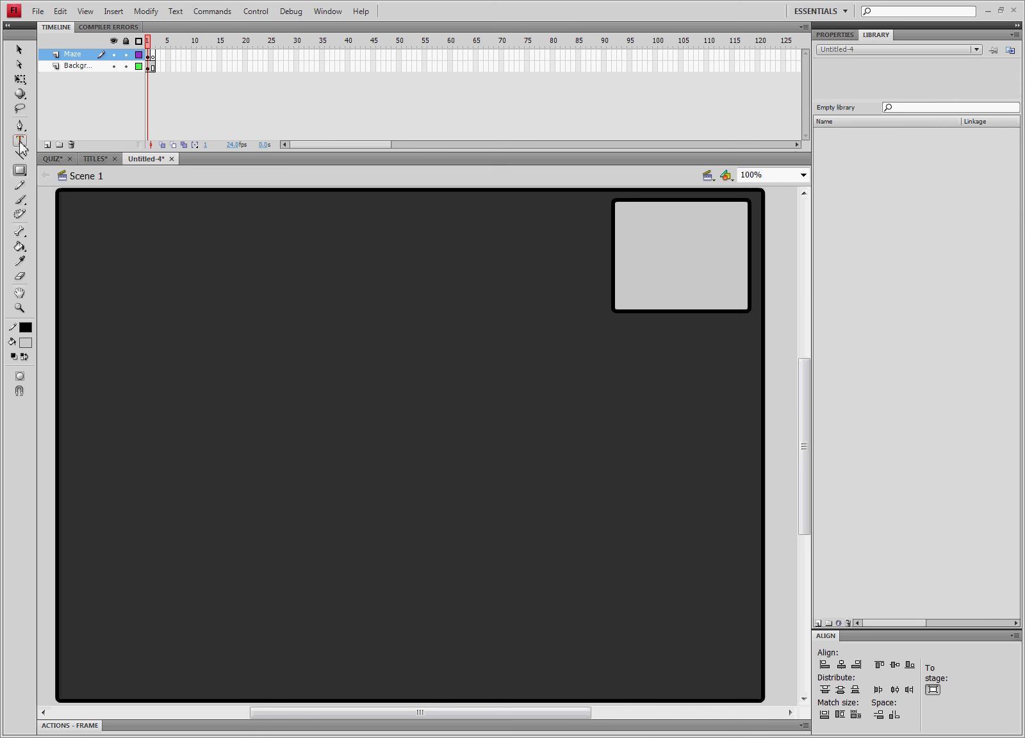
click(21, 200)
click(24, 200)
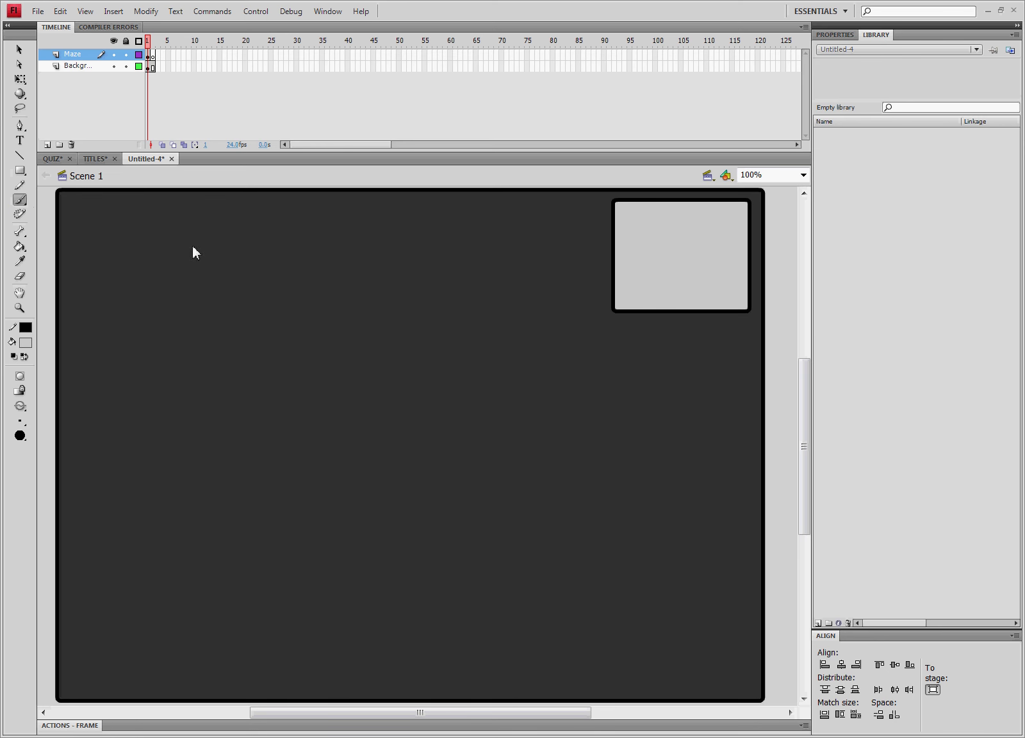
click(26, 343)
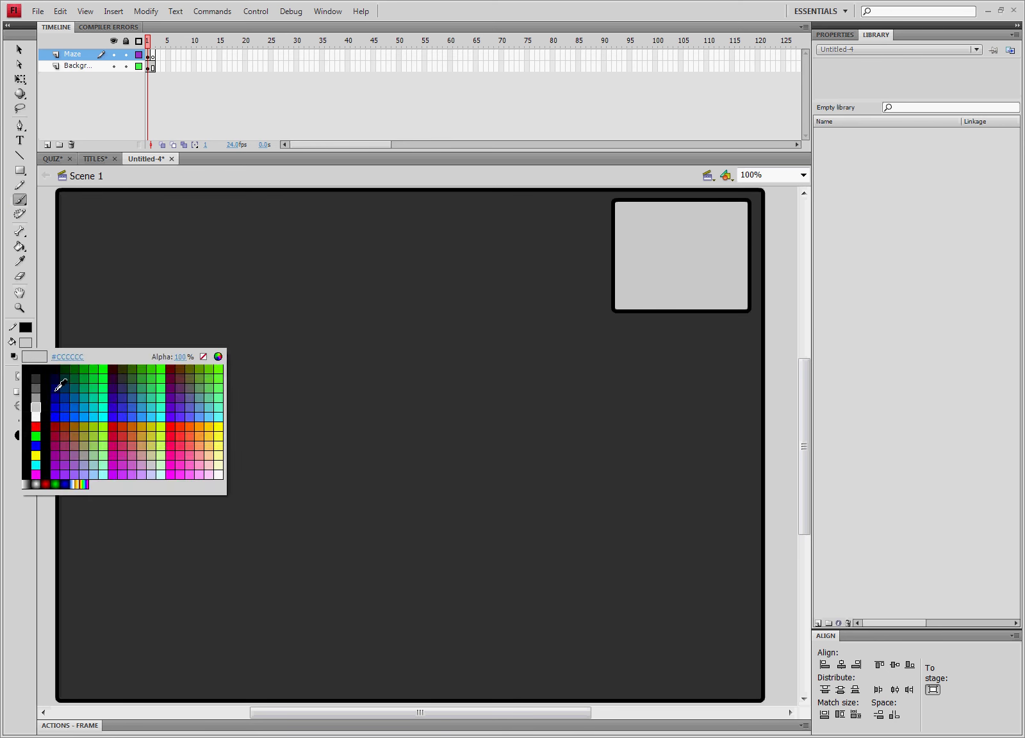
click(32, 433)
click(21, 421)
click(45, 478)
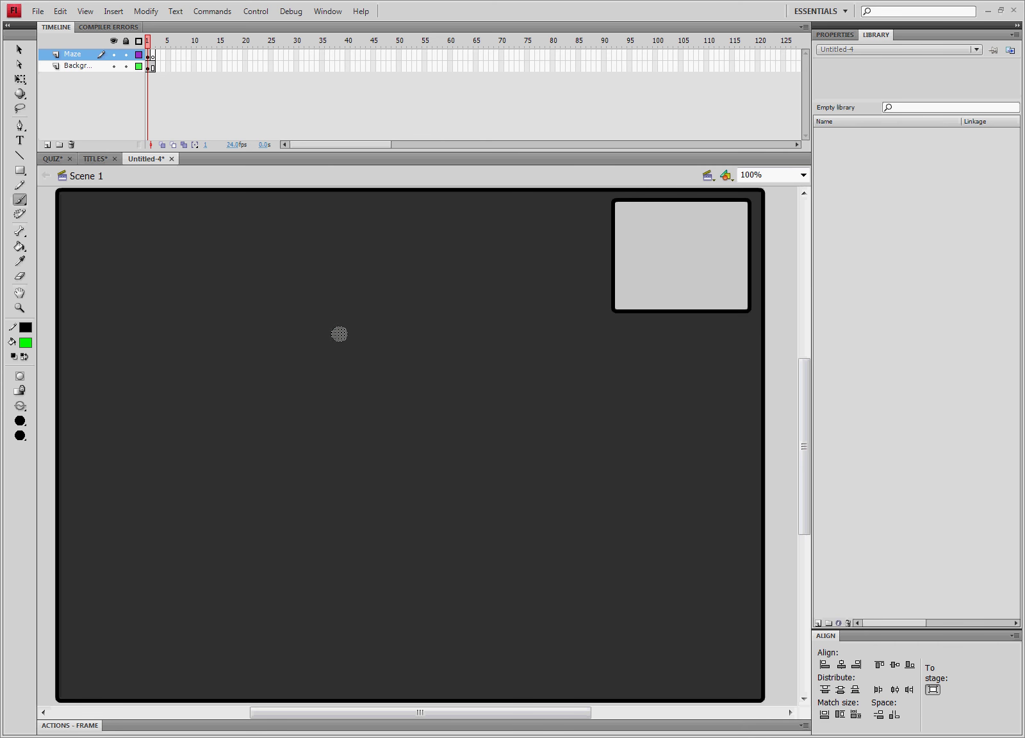
mouse_move(338, 331)
mouse_down()
mouse_move(336, 353)
mouse_move(342, 340)
mouse_move(345, 375)
mouse_move(310, 322)
mouse_move(379, 367)
mouse_move(353, 354)
mouse_up()
click(19, 49)
key(ctrl+z)
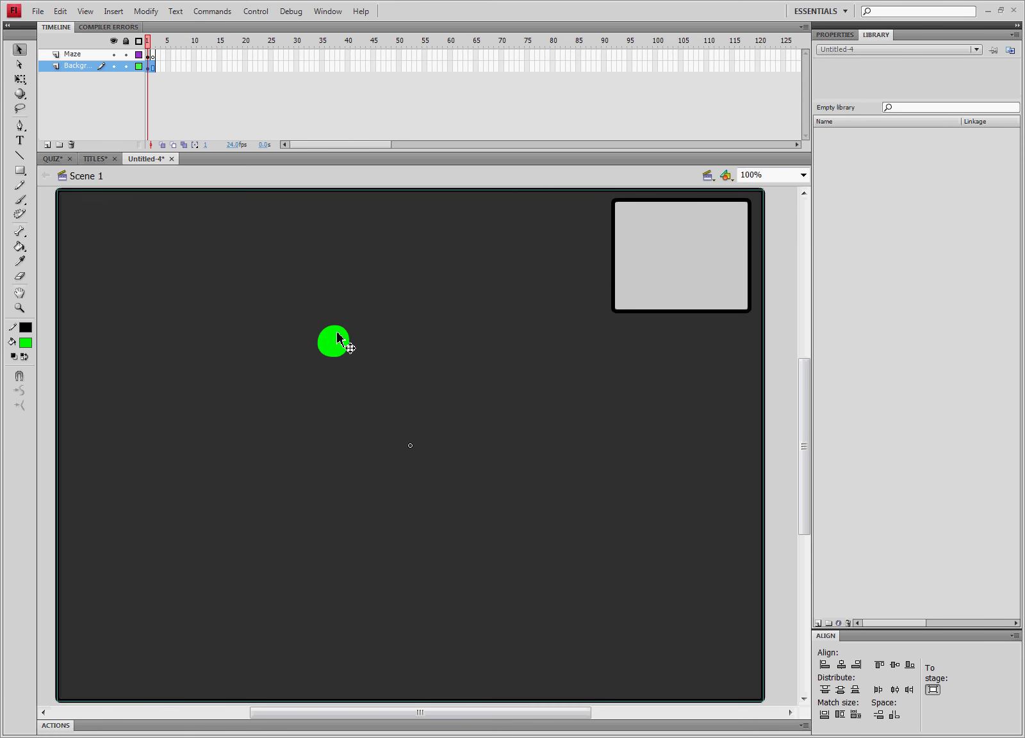
- Convert the green blob into a symbol of type Button named Button
click(338, 341)
right_click(338, 344)
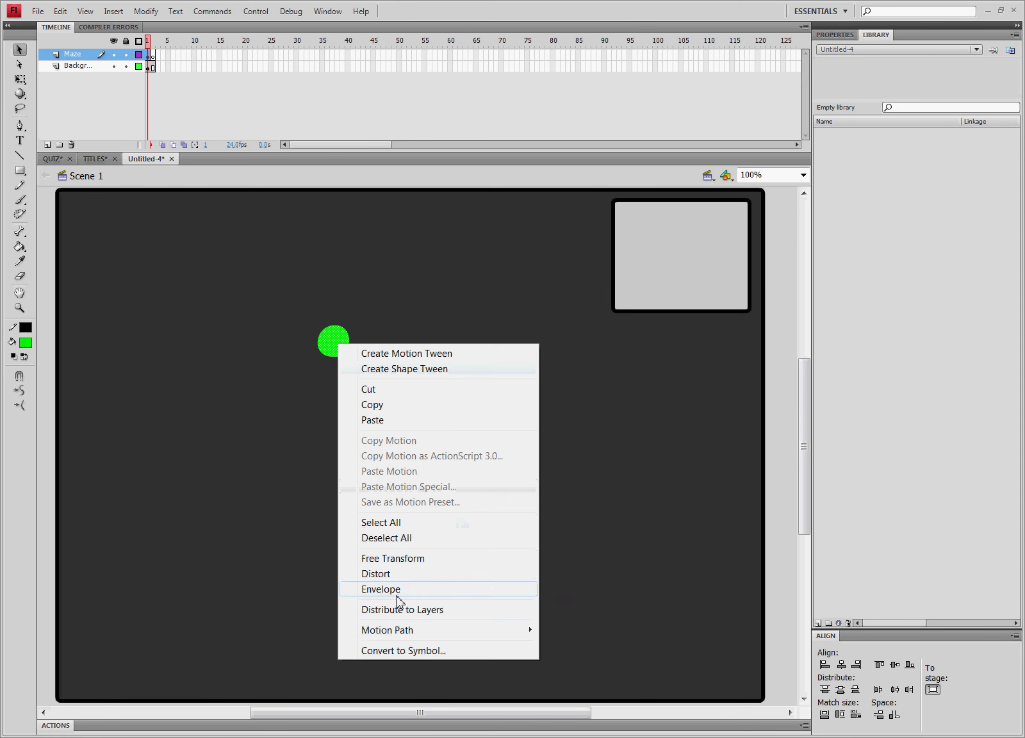
click(408, 651)
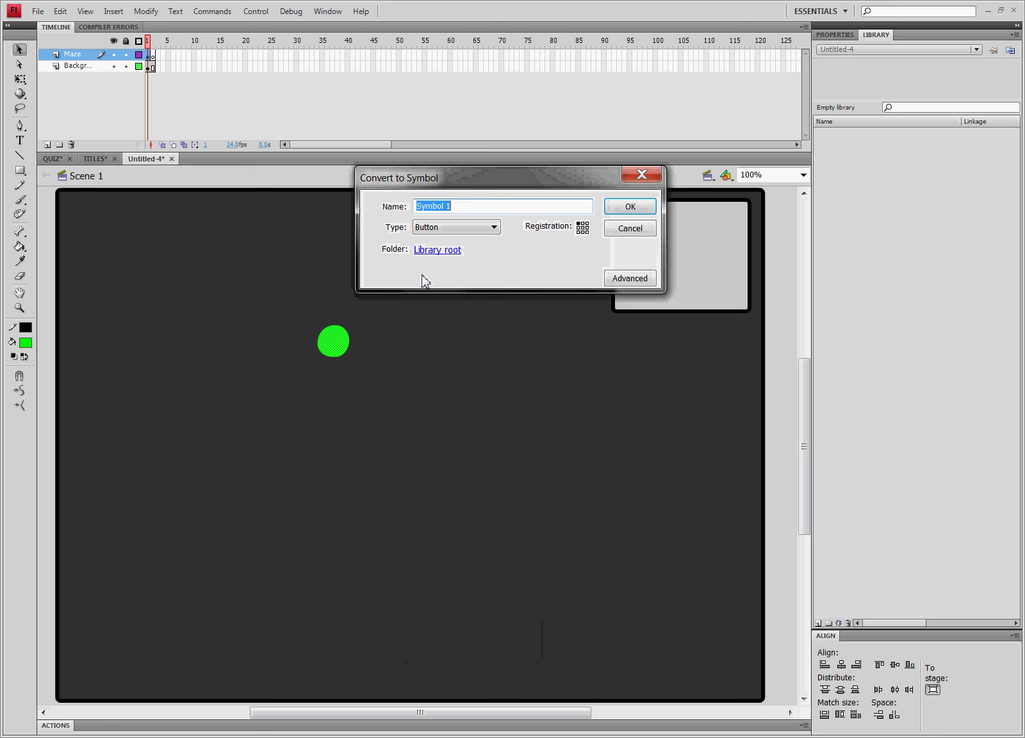
click(458, 227)
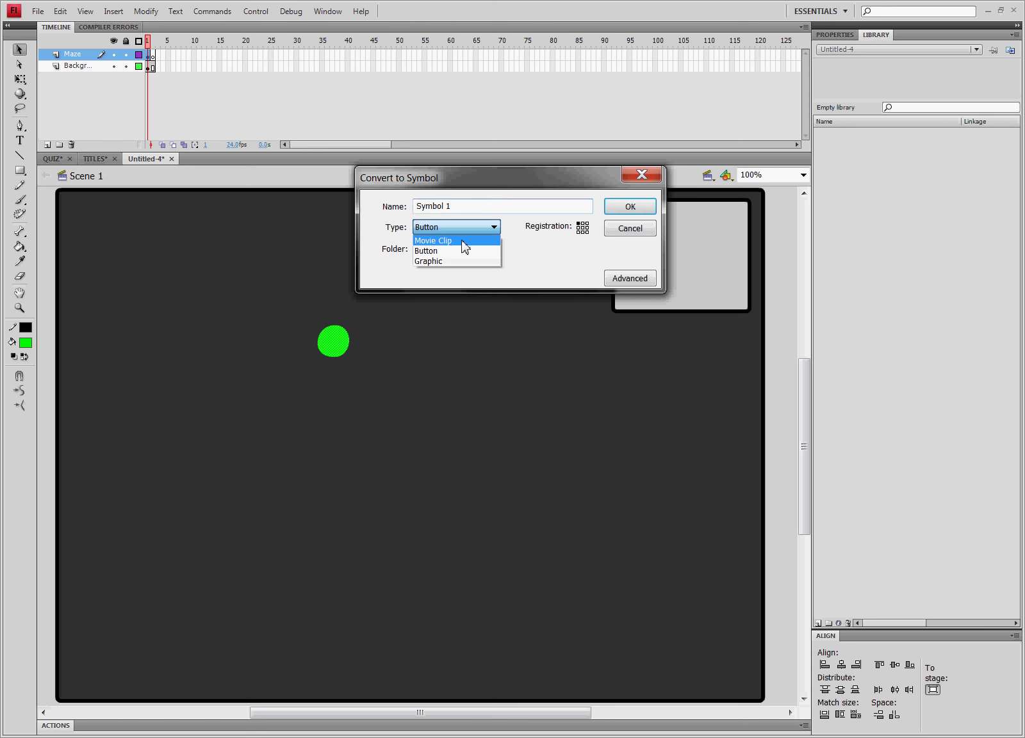
click(442, 252)
click(387, 205)
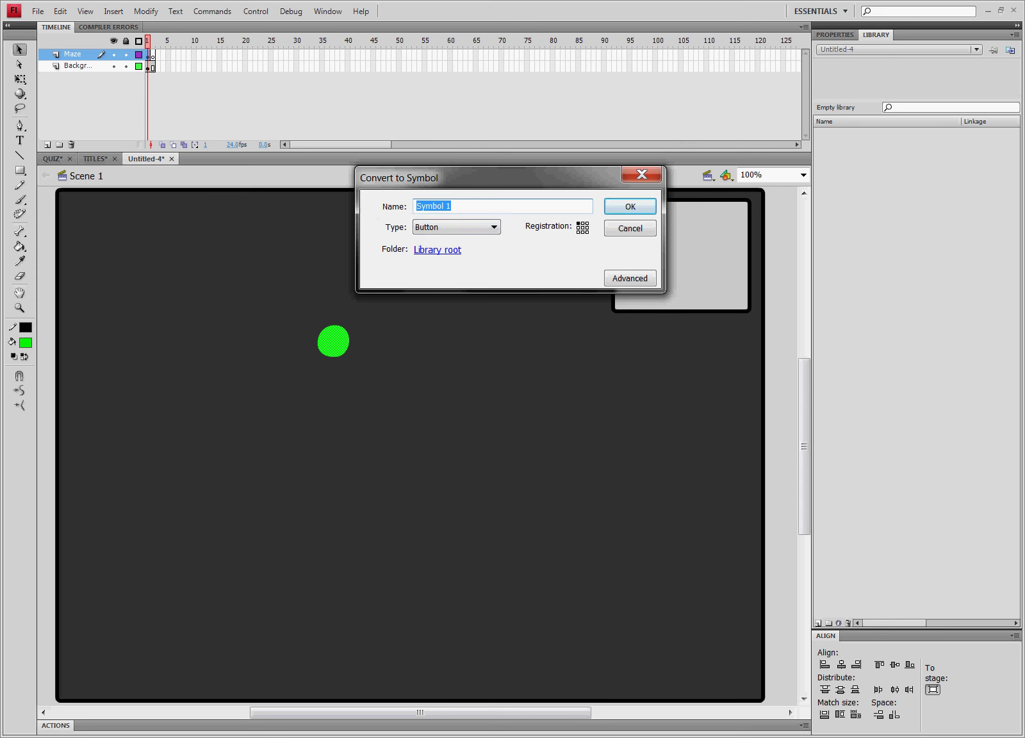
text(Button)
click(631, 207)
- Check the Button symbol's frames, and move the green button on the stage to the centre of the light grey rectangle
double_click(832, 134)
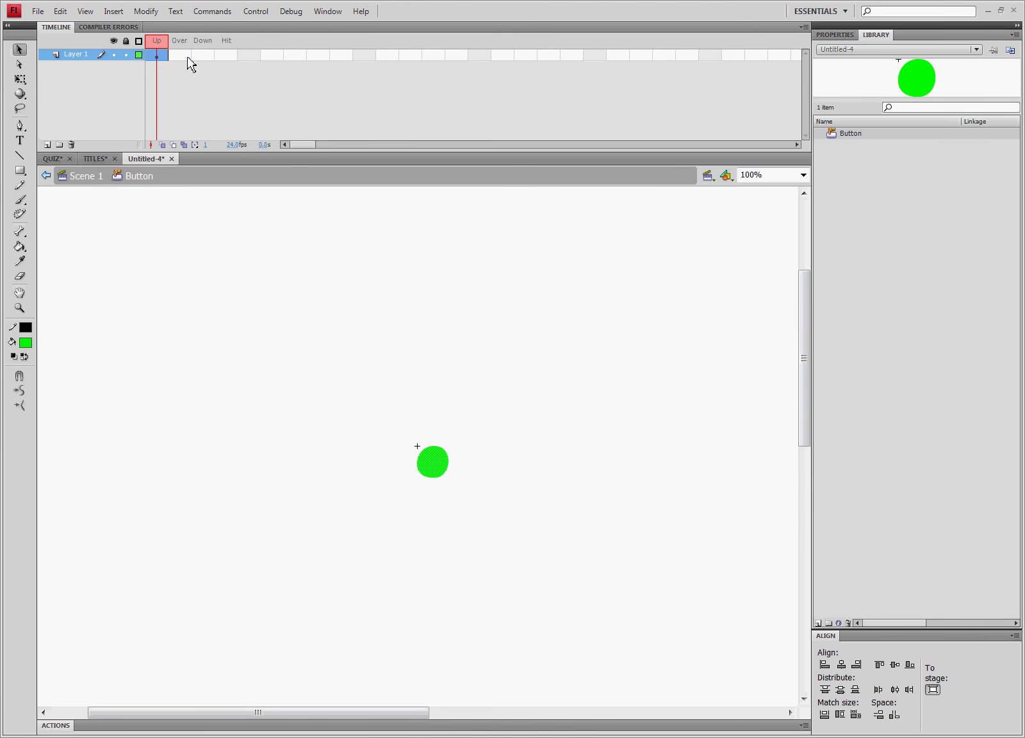
click(46, 175)
drag(335, 349, 681, 263)
click(748, 270)
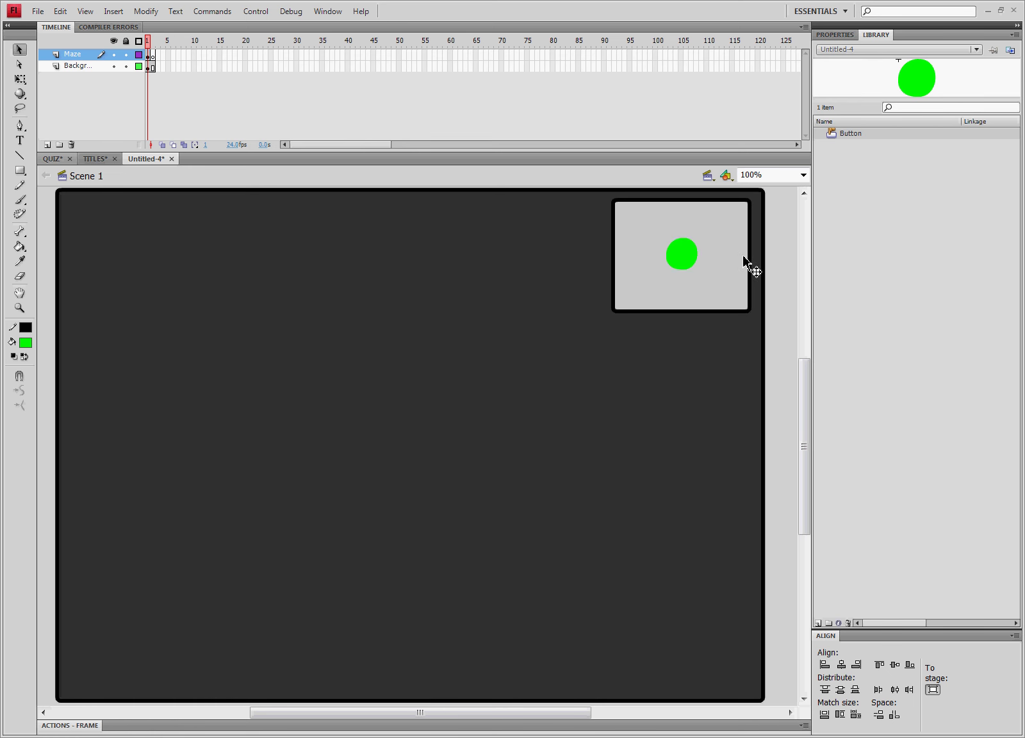
click(686, 267)
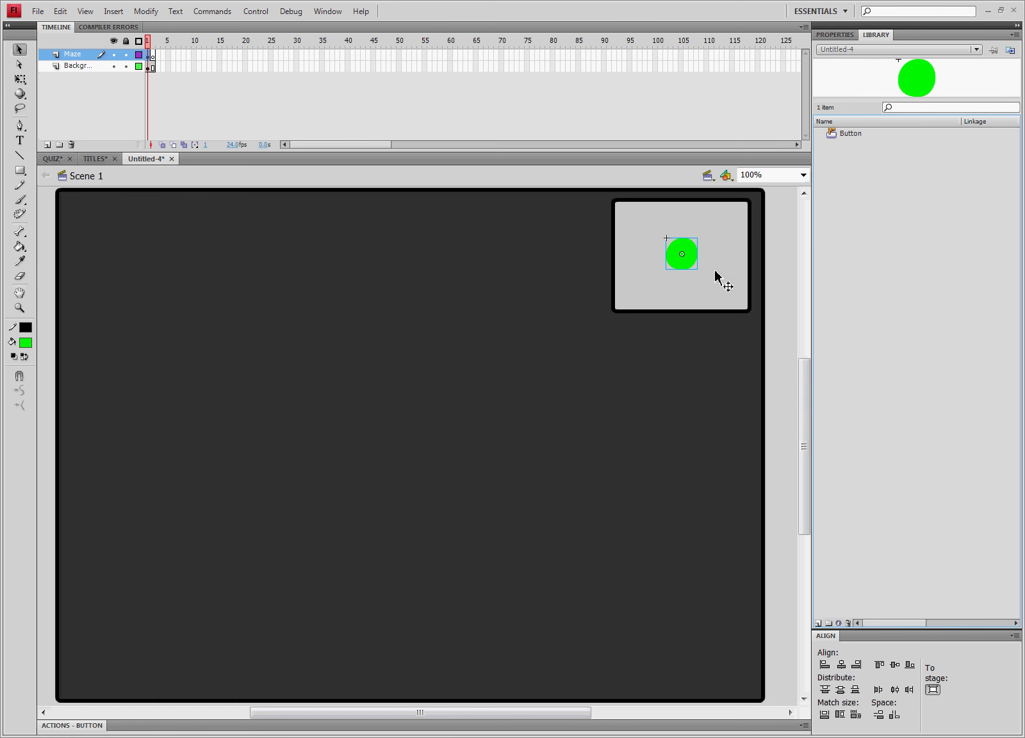
click(741, 294)
- Convert the dark background rectangle into a Button-type symbol named BG
click(654, 404)
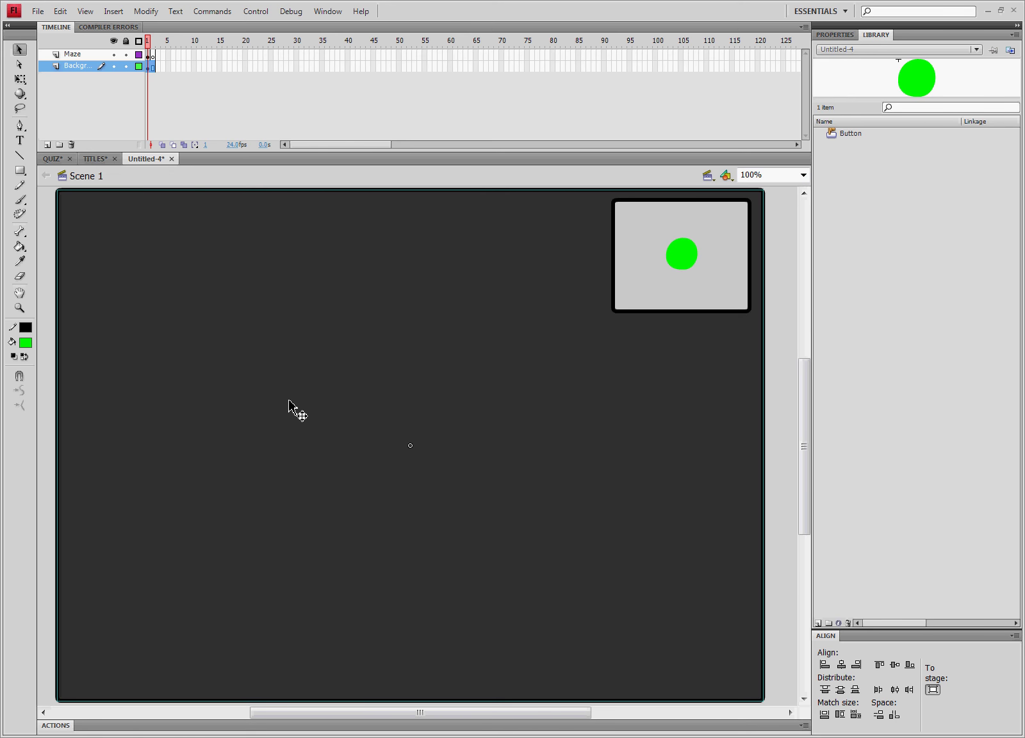
drag(290, 398, 920, 285)
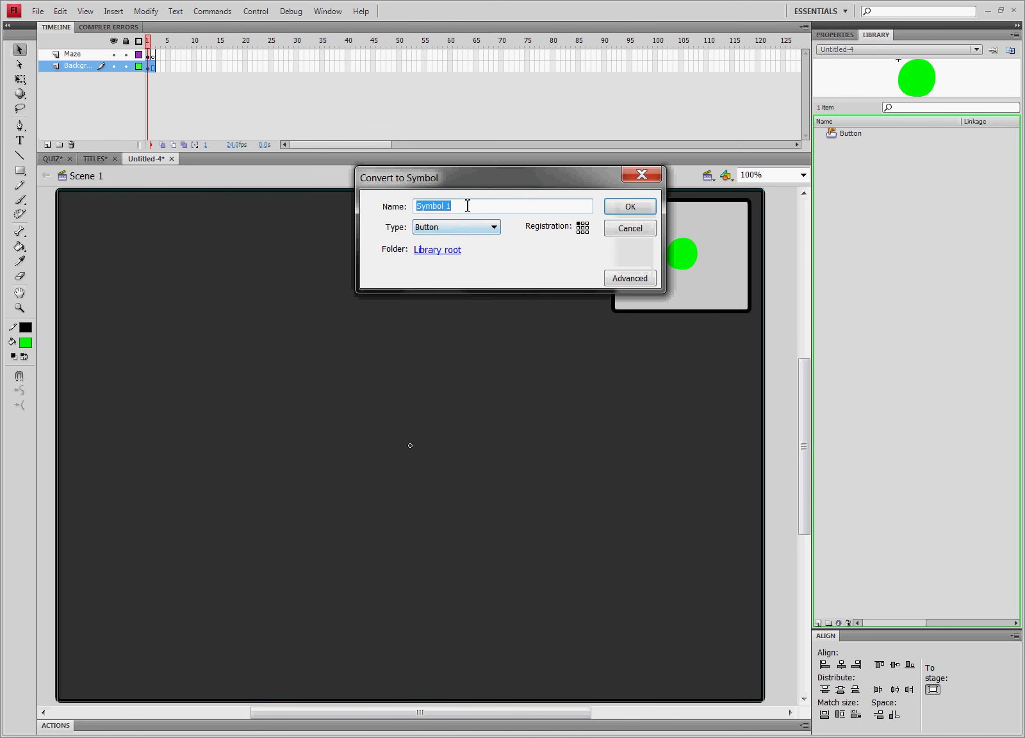
text(BG)
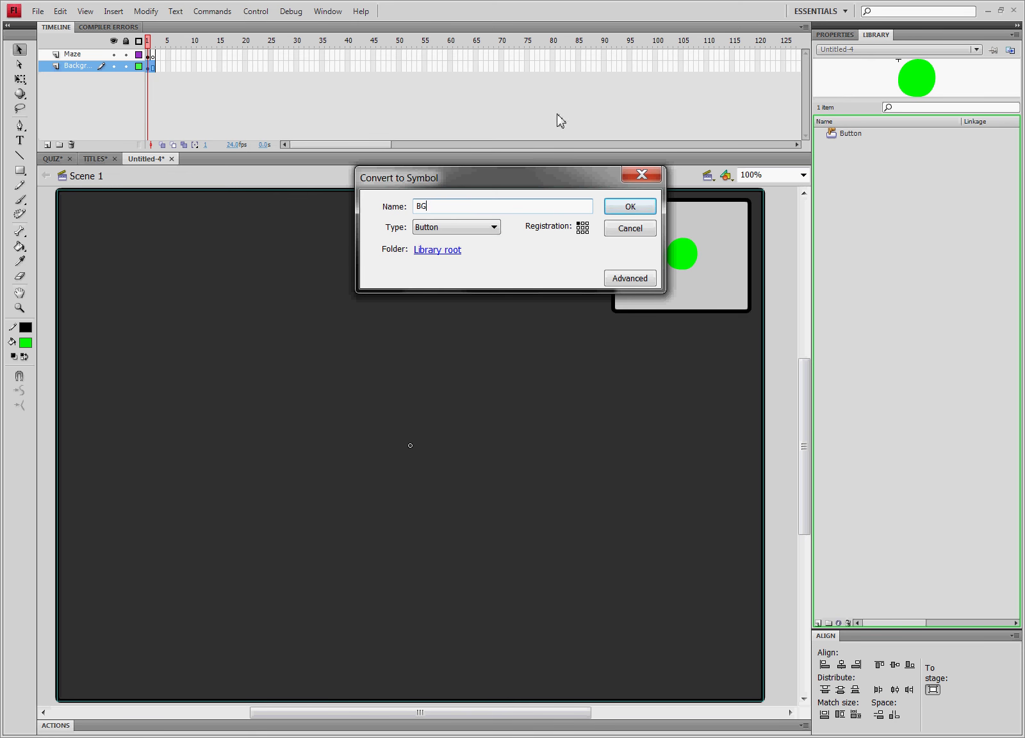
click(631, 205)
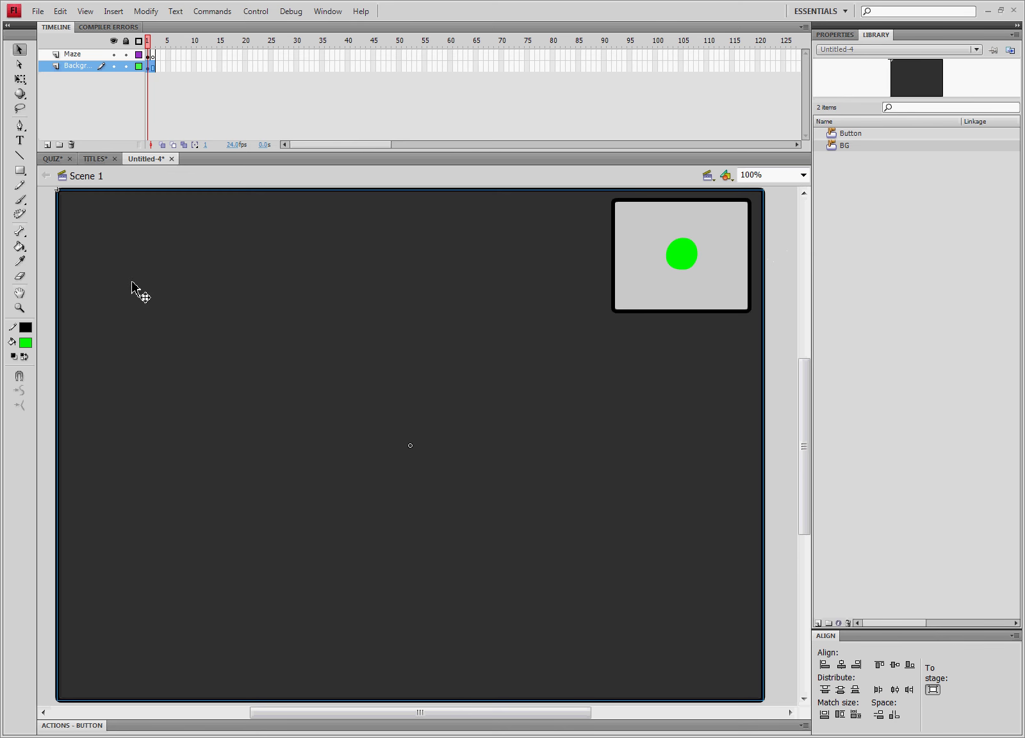
click(51, 255)
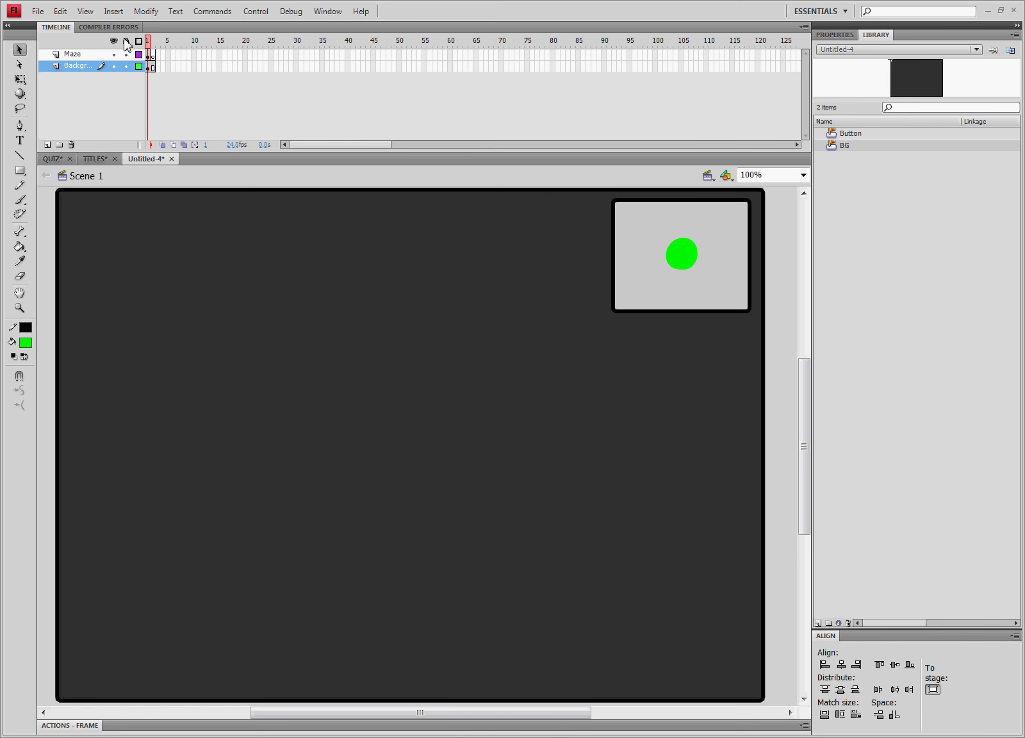
- Add an on (rollOver) action with nextFrame(); to the green button on frame 1 of the Maze layer
drag(147, 45, 147, 45)
click(692, 251)
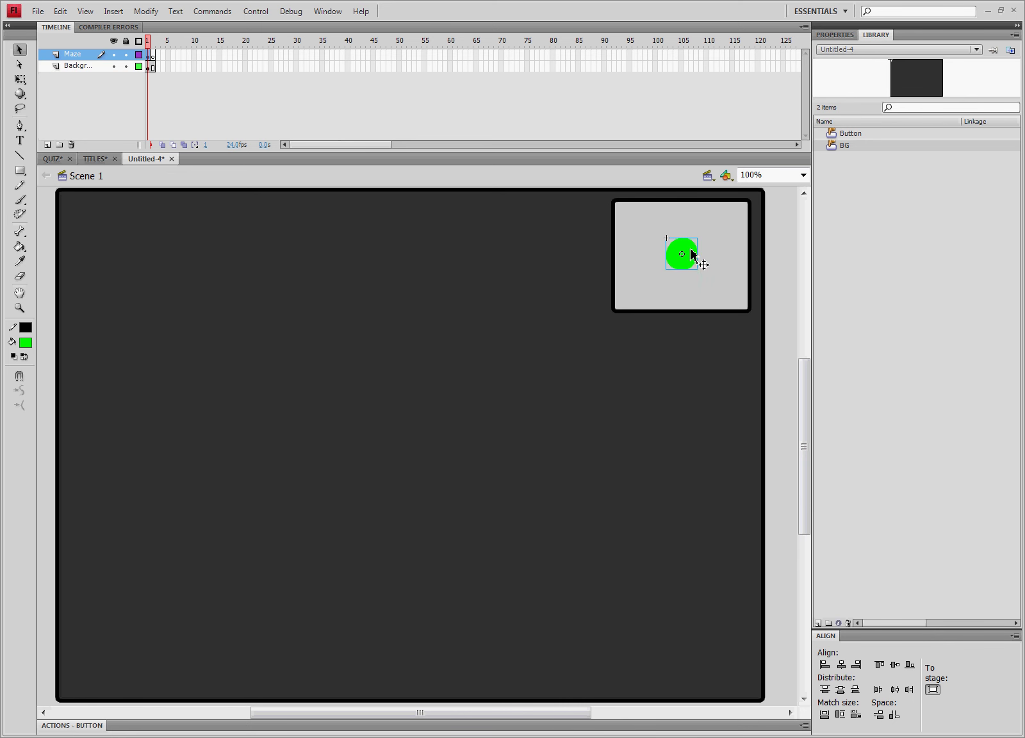
click(380, 731)
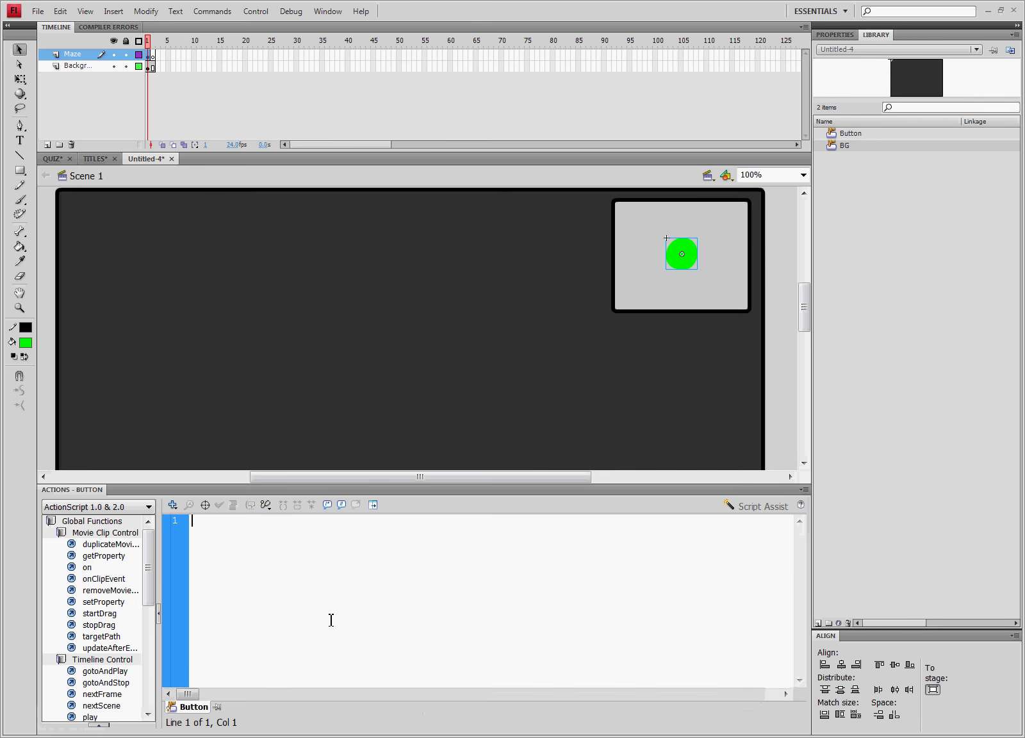
double_click(96, 568)
double_click(260, 572)
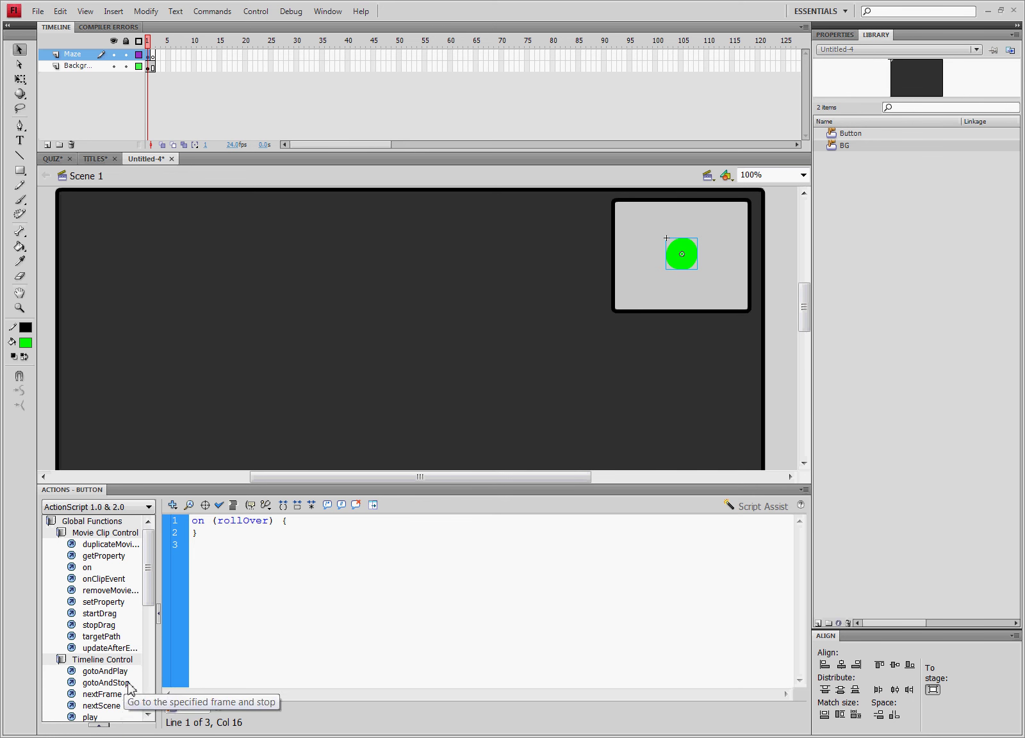
double_click(101, 694)
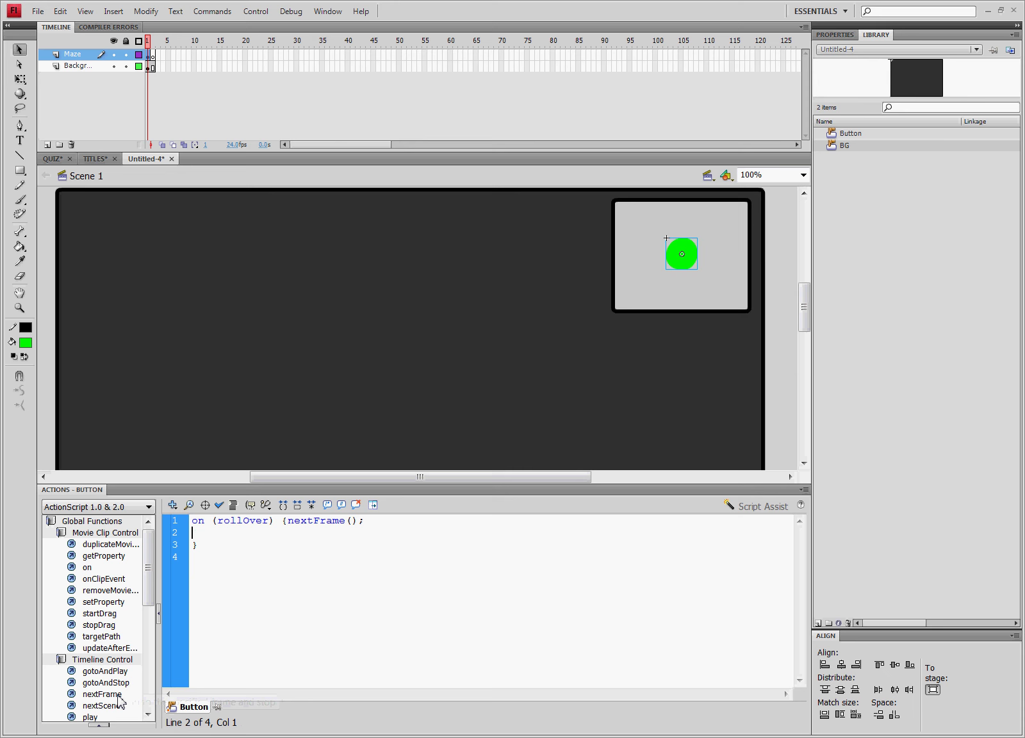
double_click(320, 490)
- Compare the stage contents of frames 1 and 2 by switching between them on the timeline
click(153, 54)
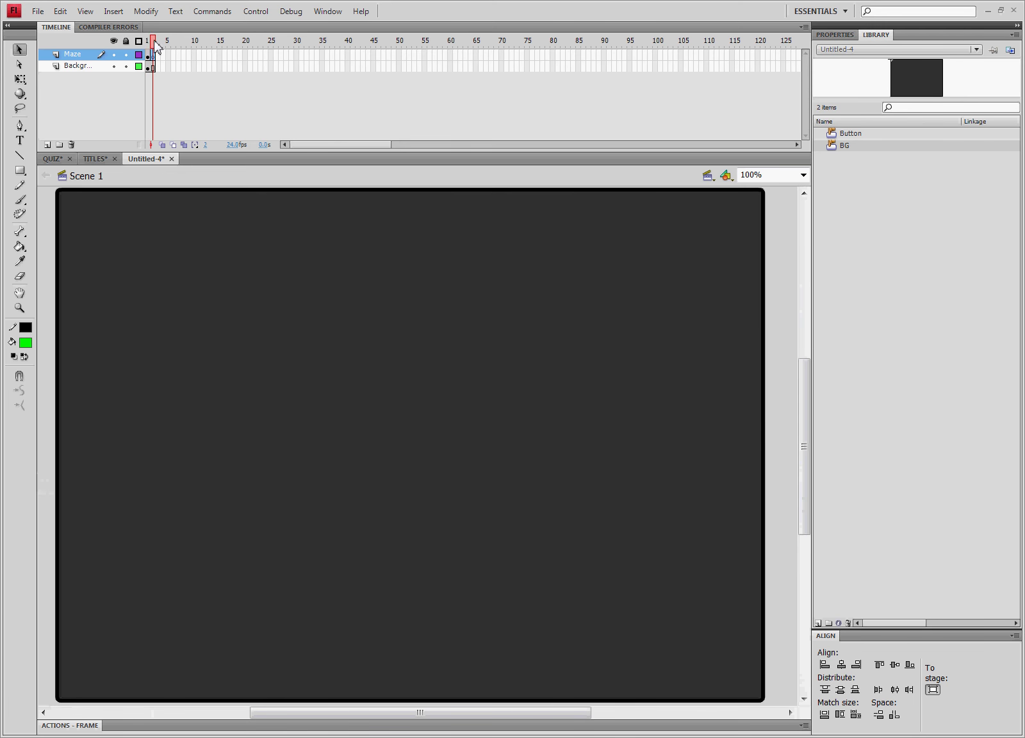
drag(155, 45, 152, 46)
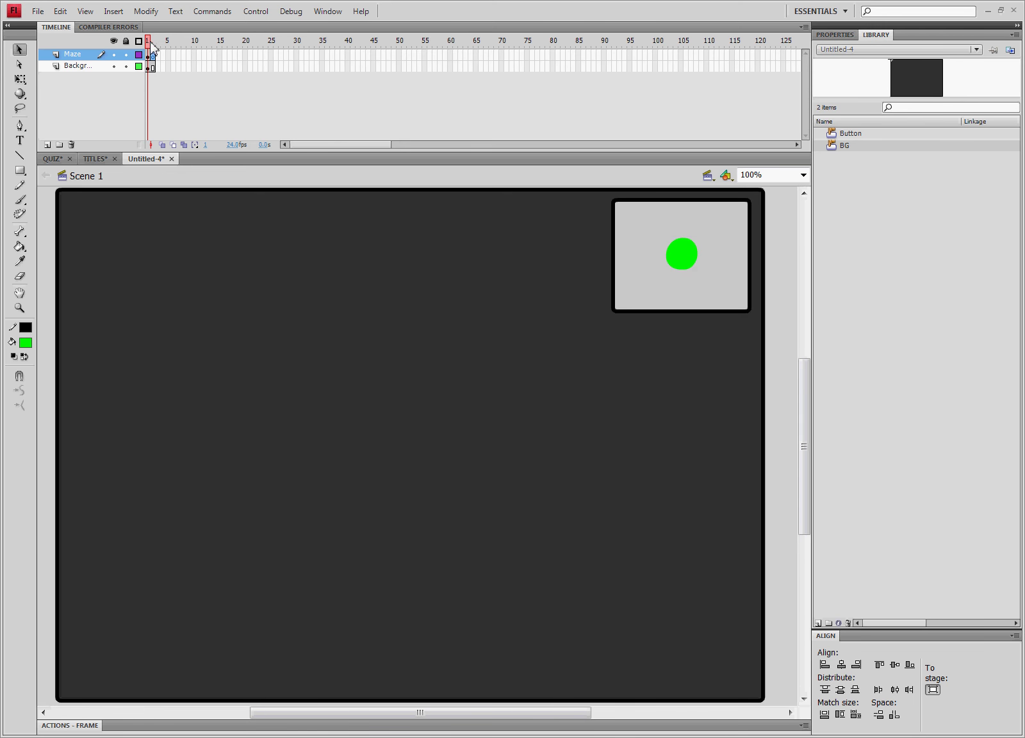
click(154, 46)
click(148, 45)
click(154, 46)
click(149, 45)
click(154, 57)
click(149, 50)
click(154, 54)
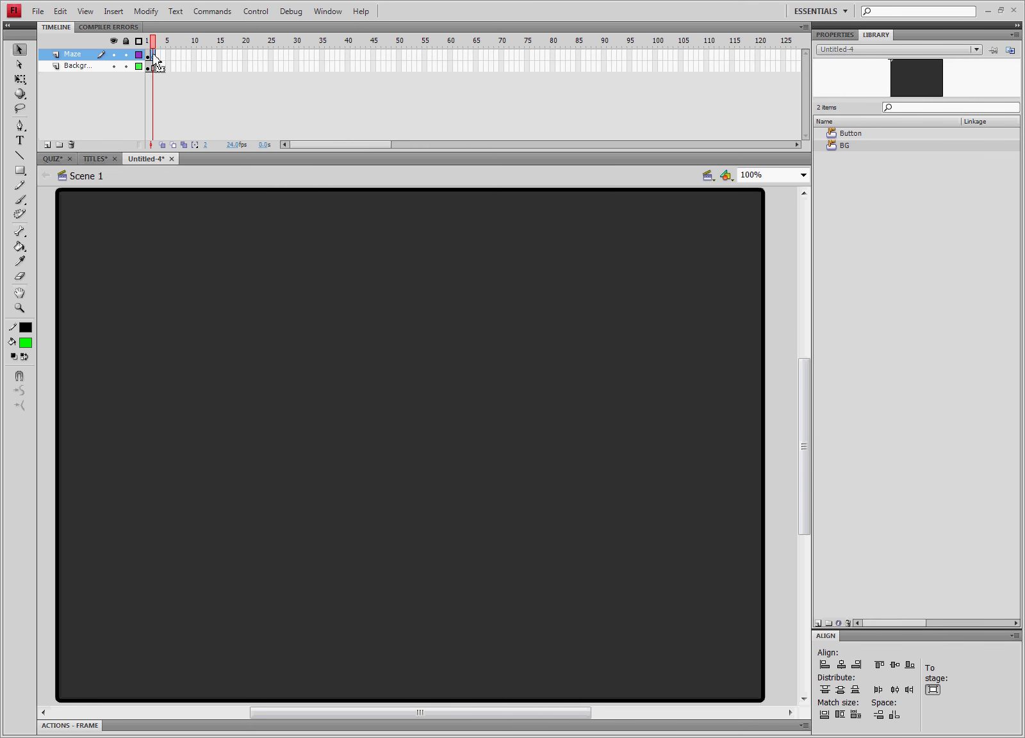
- Replace the Maze layer's blank frame 2 with a keyframe duplicating frame 1, and delete the green button from it
right_click(154, 55)
click(223, 132)
click(148, 54)
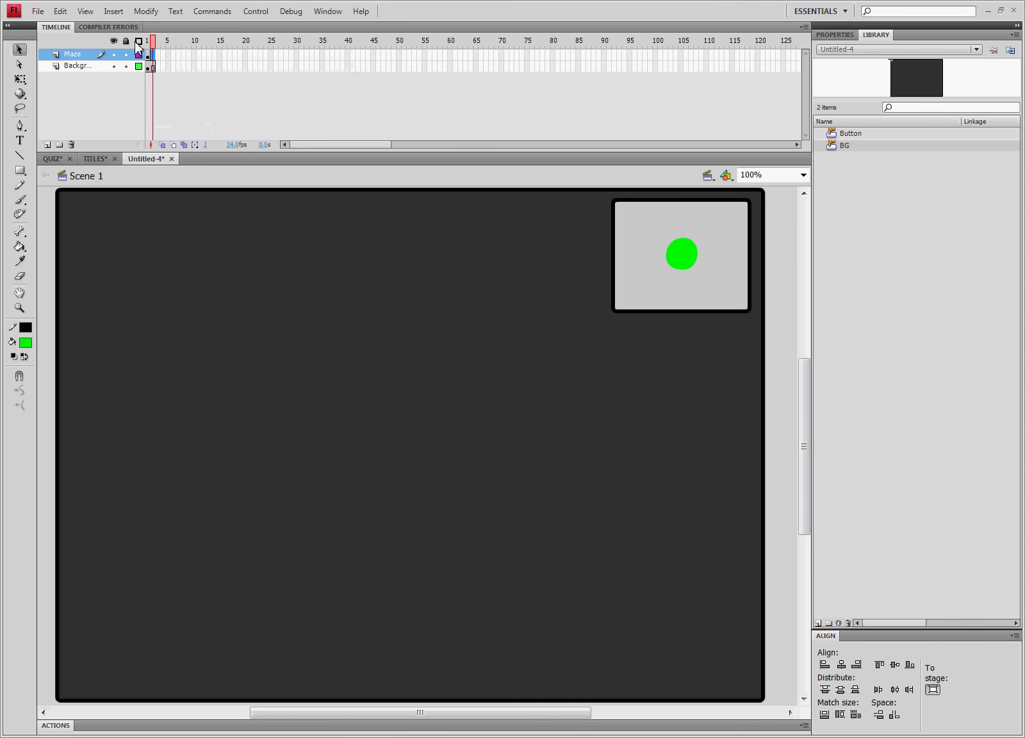
right_click(149, 55)
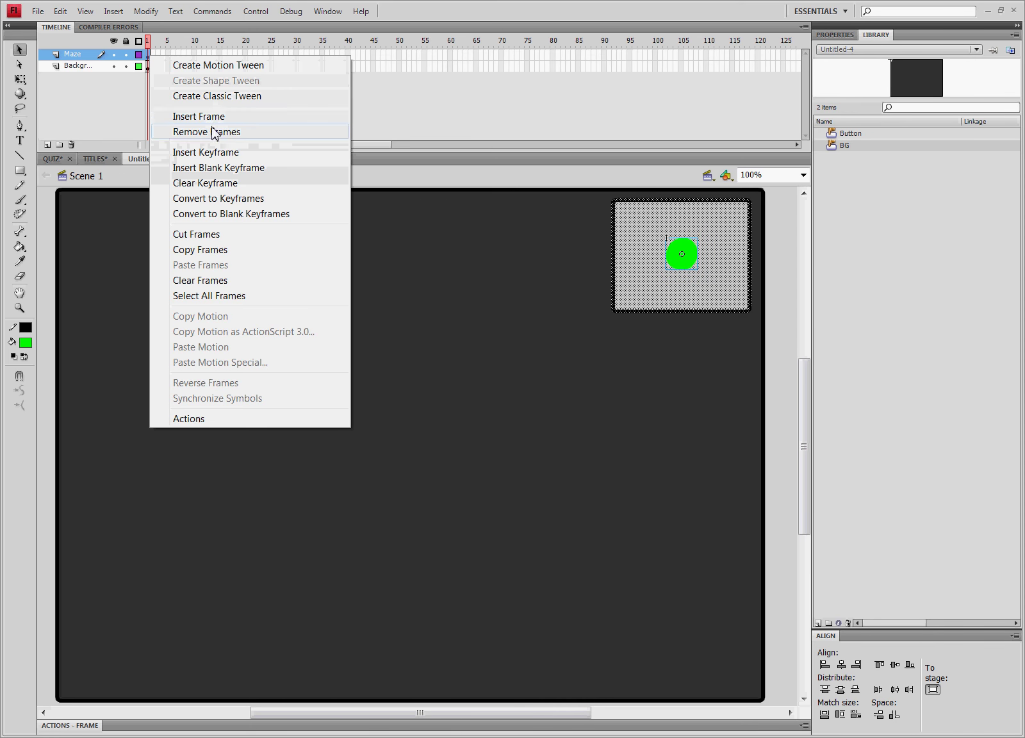
click(218, 168)
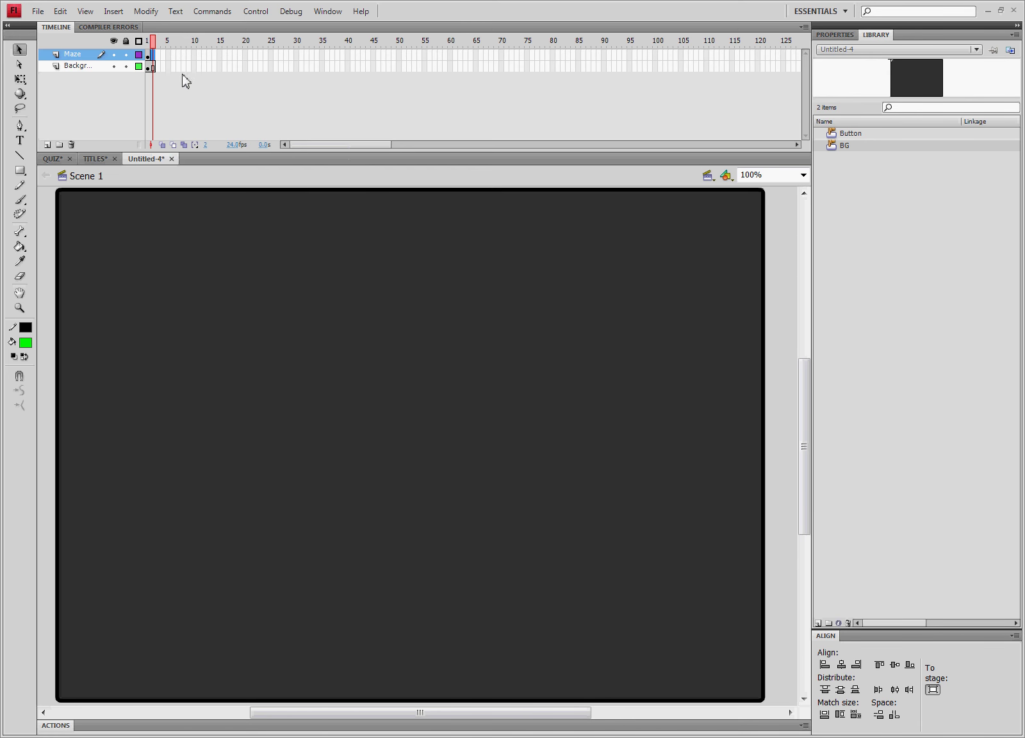
right_click(155, 62)
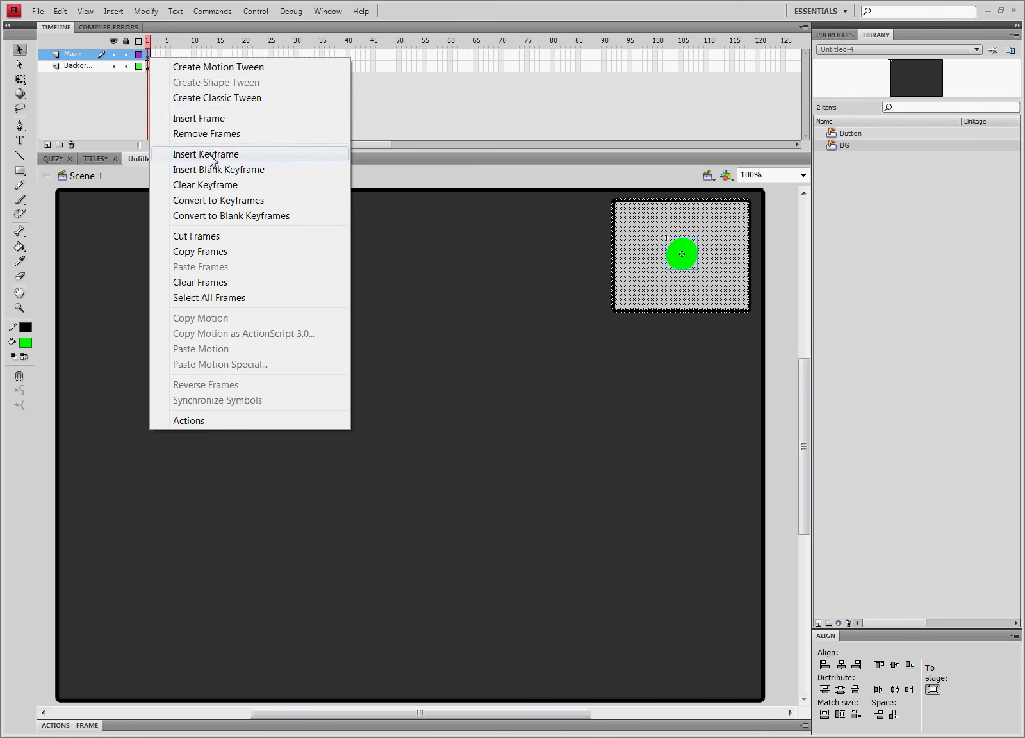
click(178, 113)
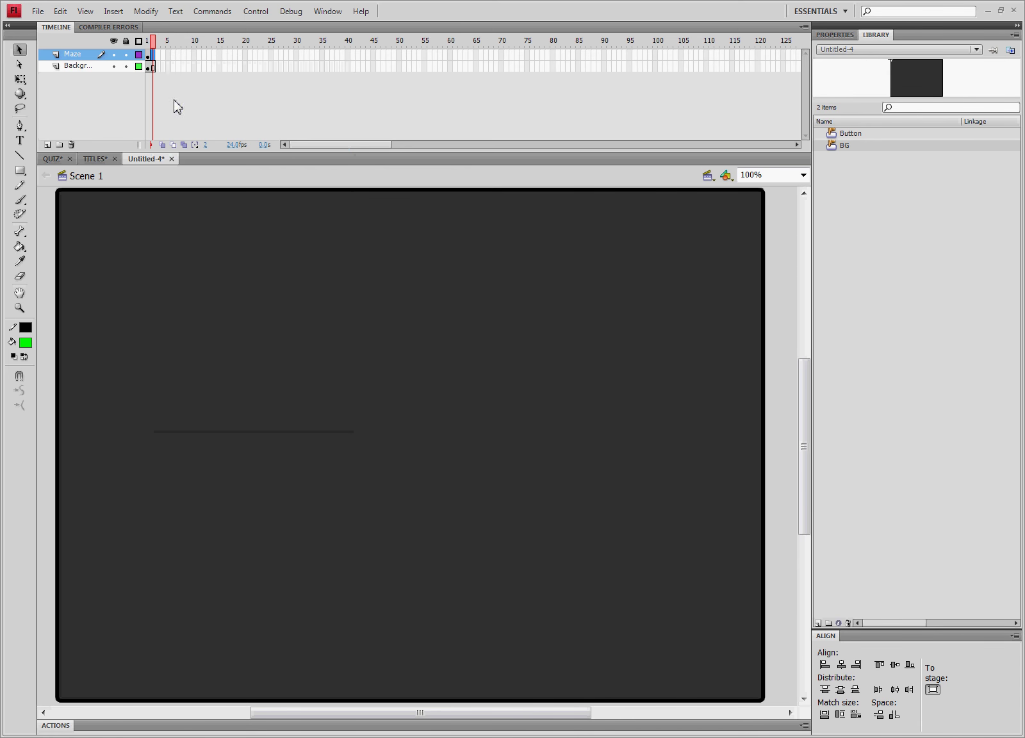
right_click(152, 55)
click(206, 151)
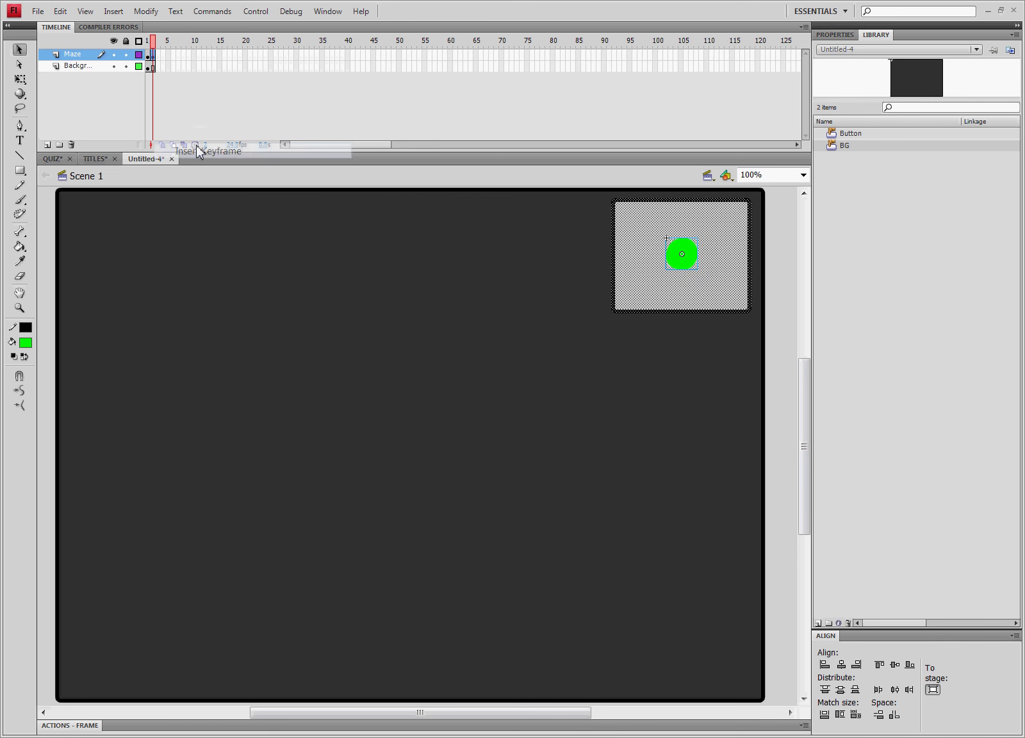
click(696, 265)
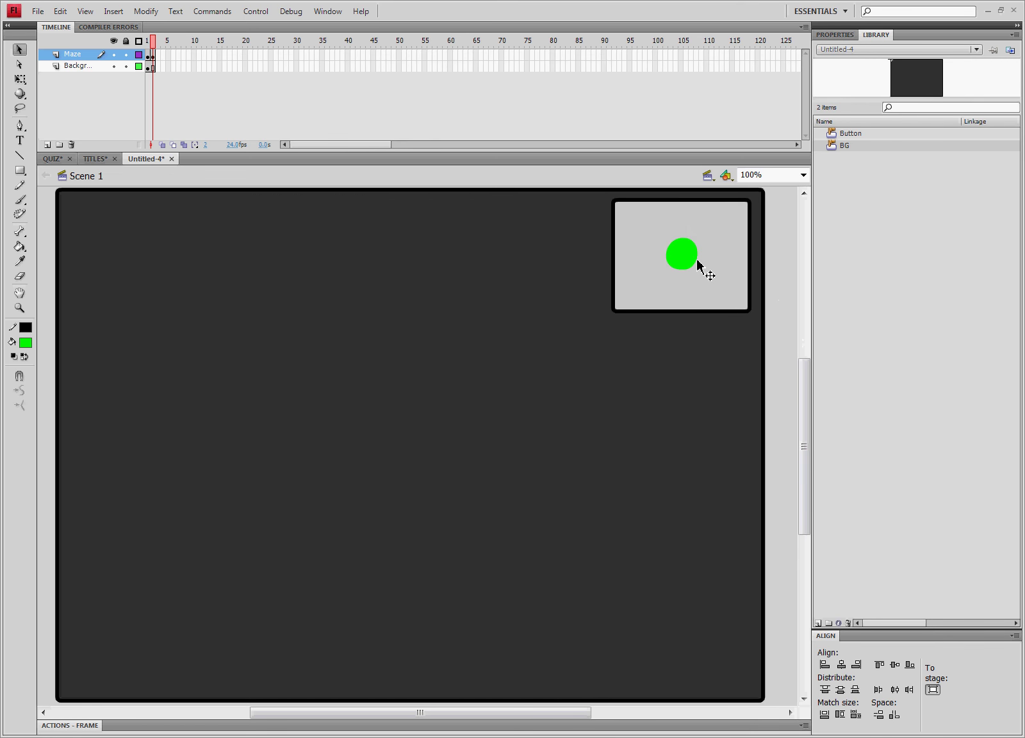
key(Delete)
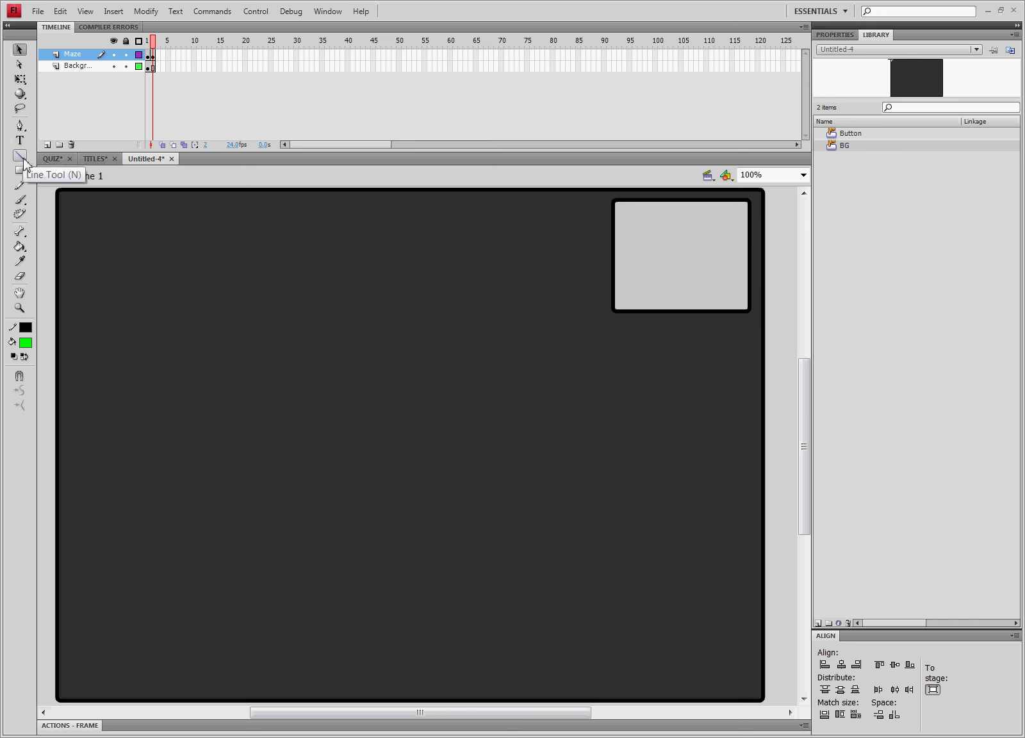
- Paint a winding maze path in the rectangle's light grey with the Brush tool, from the rectangle's left edge to left of the stage's centre
click(25, 203)
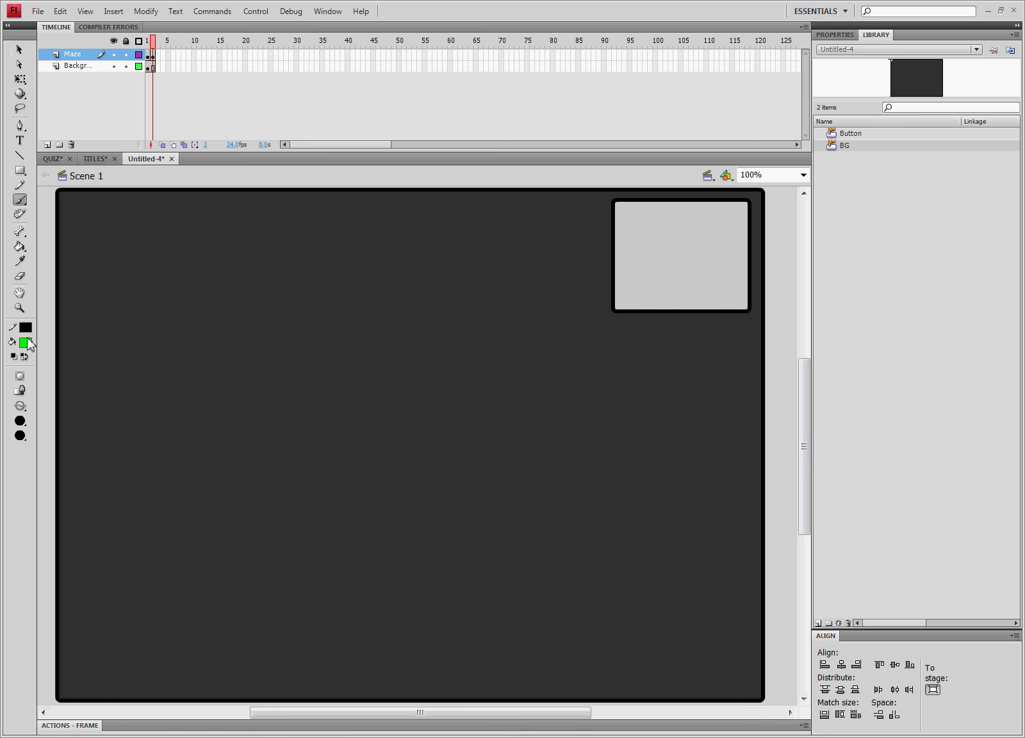
click(26, 344)
click(39, 369)
click(26, 343)
click(654, 255)
click(20, 420)
click(28, 444)
mouse_move(620, 255)
mouse_down()
mouse_move(465, 254)
mouse_move(459, 376)
mouse_move(522, 379)
mouse_move(523, 348)
mouse_move(566, 345)
mouse_move(567, 442)
mouse_move(287, 443)
mouse_up()
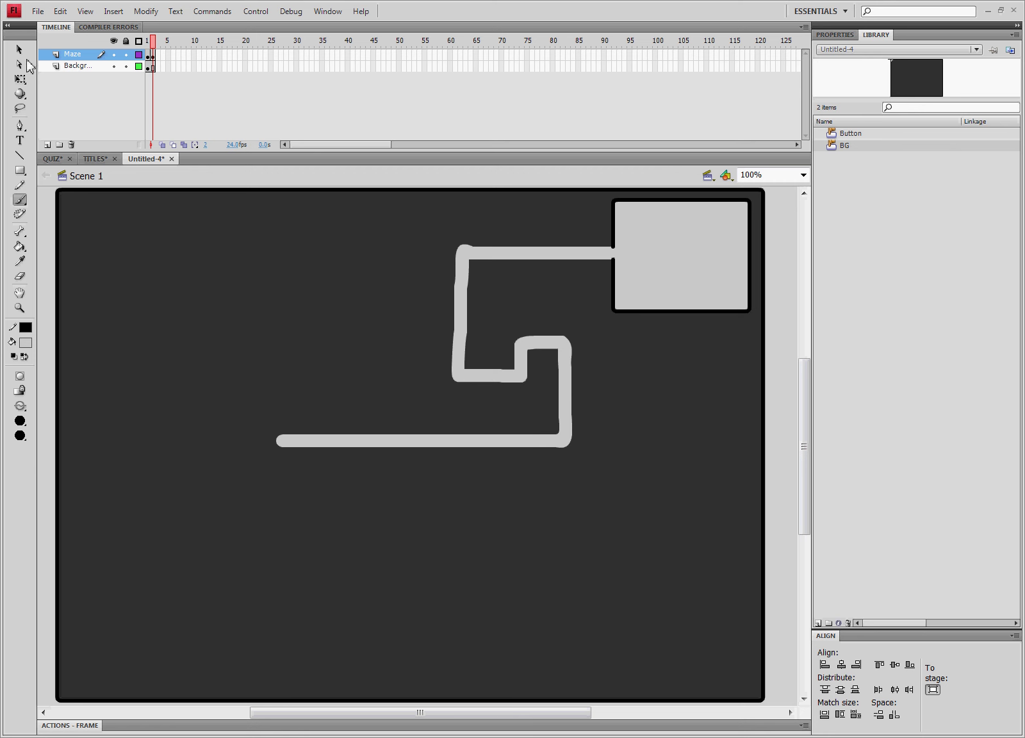
- Draw a light grey, black-outlined rectangle over the path's left end and delete the outline segment blocking the path's entrance
click(19, 49)
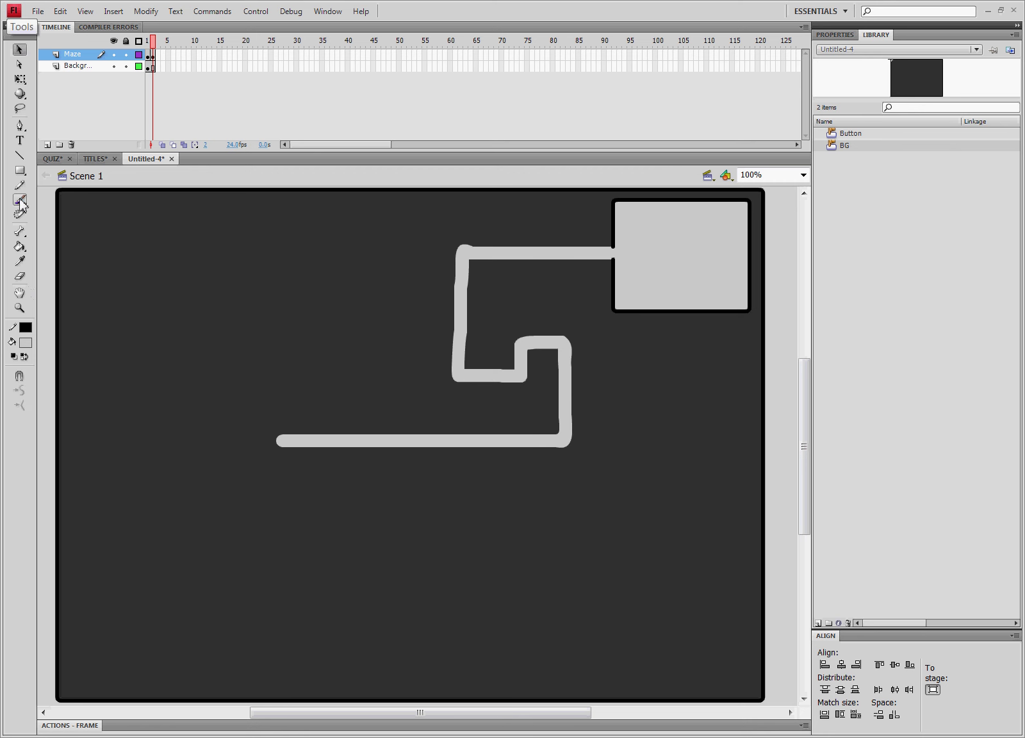
click(20, 170)
mouse_move(191, 361)
mouse_down()
mouse_move(329, 498)
mouse_move(335, 523)
mouse_up()
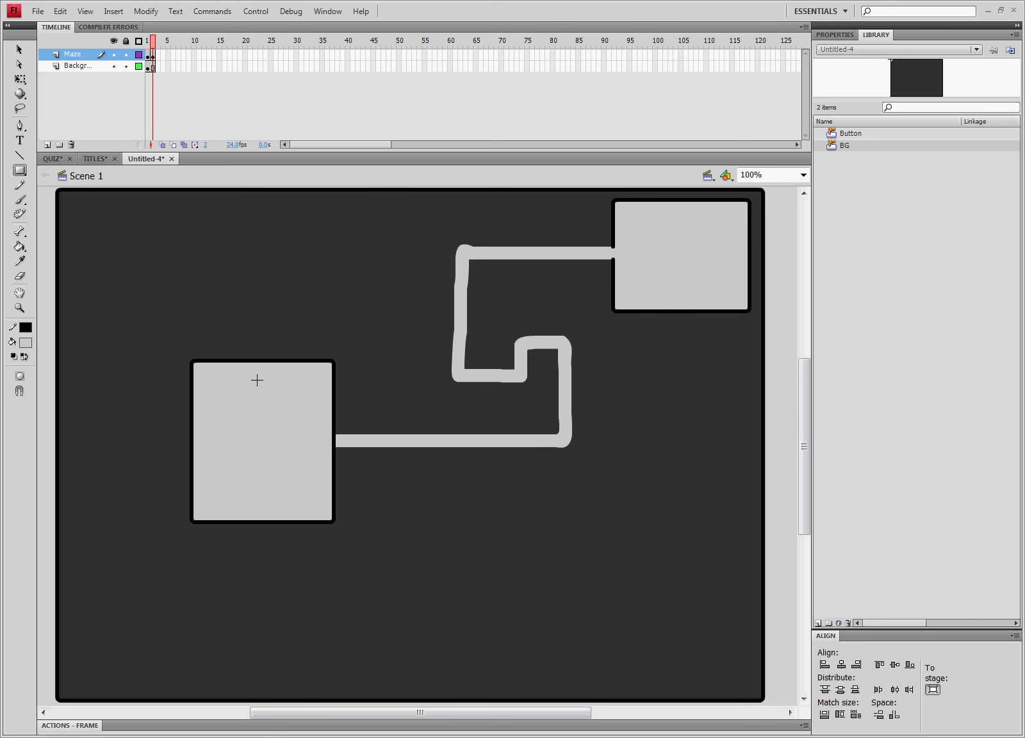
click(20, 50)
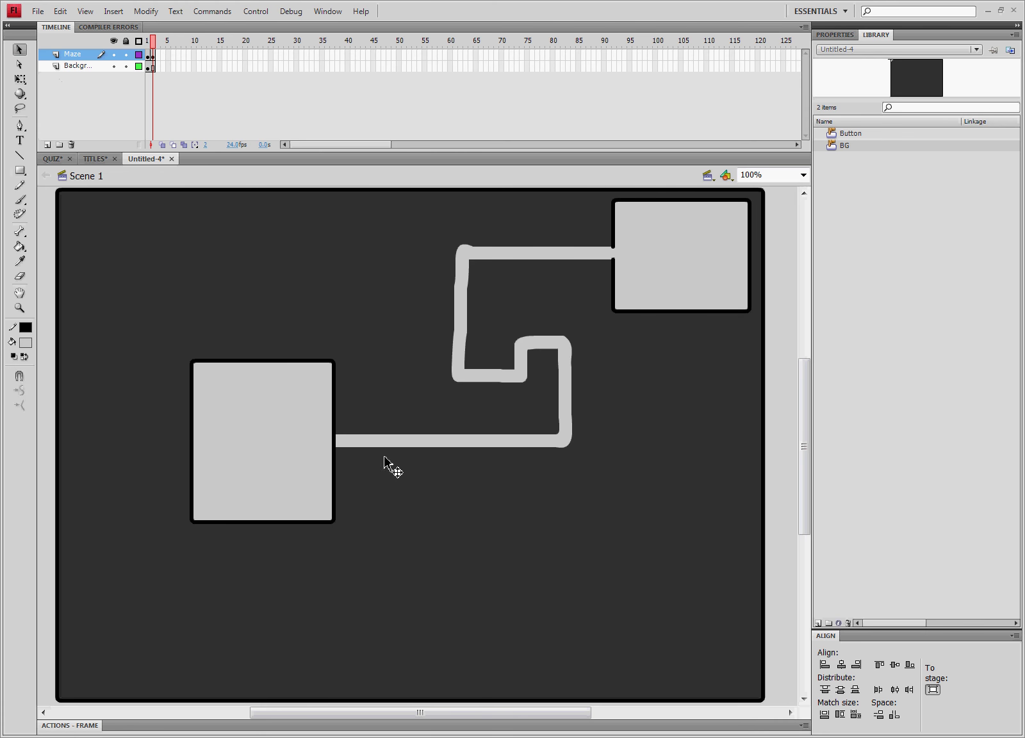
click(334, 441)
key(Delete)
- Place a Button symbol instance in the upper-left corner of the new rectangle, and select the connected light grey maze fill
drag(837, 134, 263, 448)
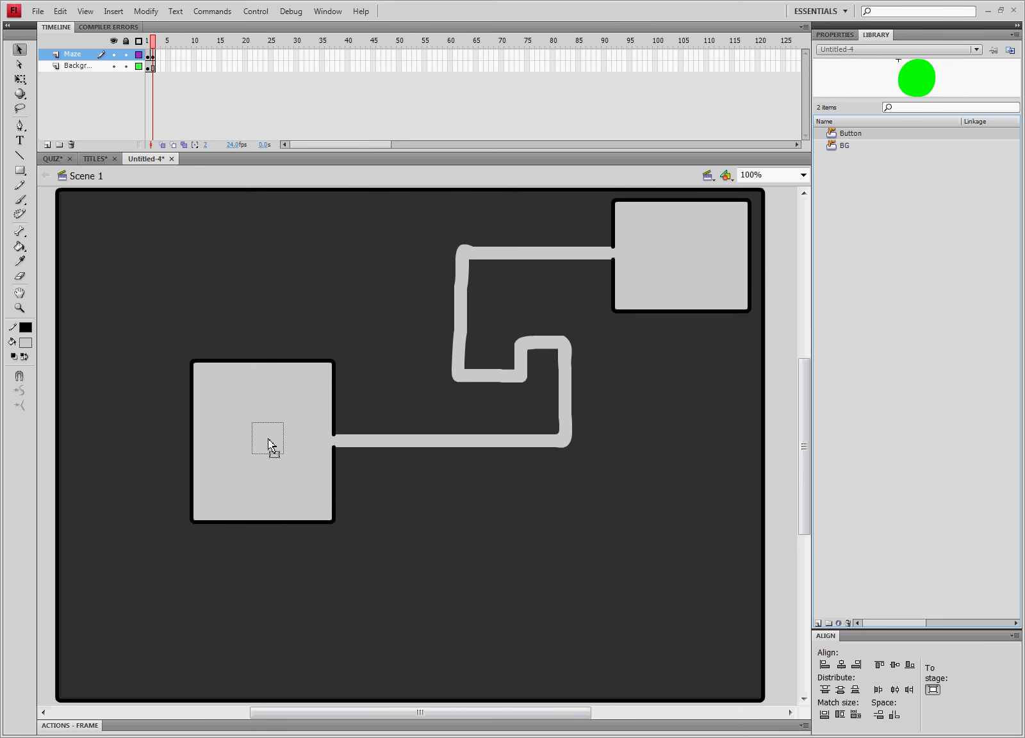
drag(231, 395, 225, 384)
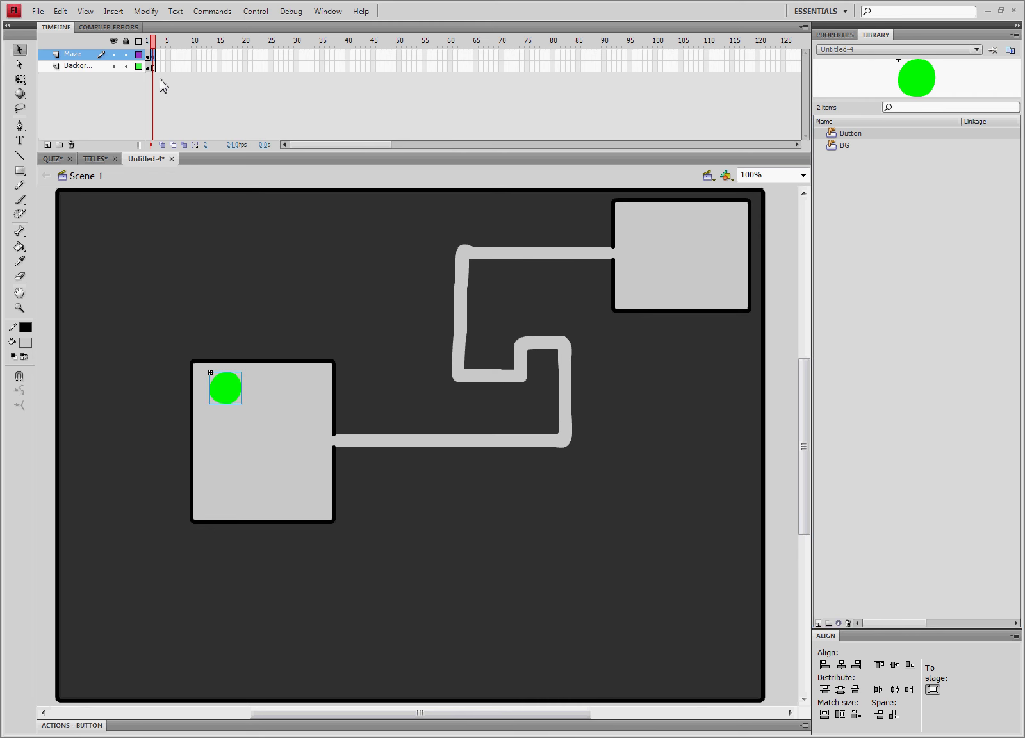
click(580, 254)
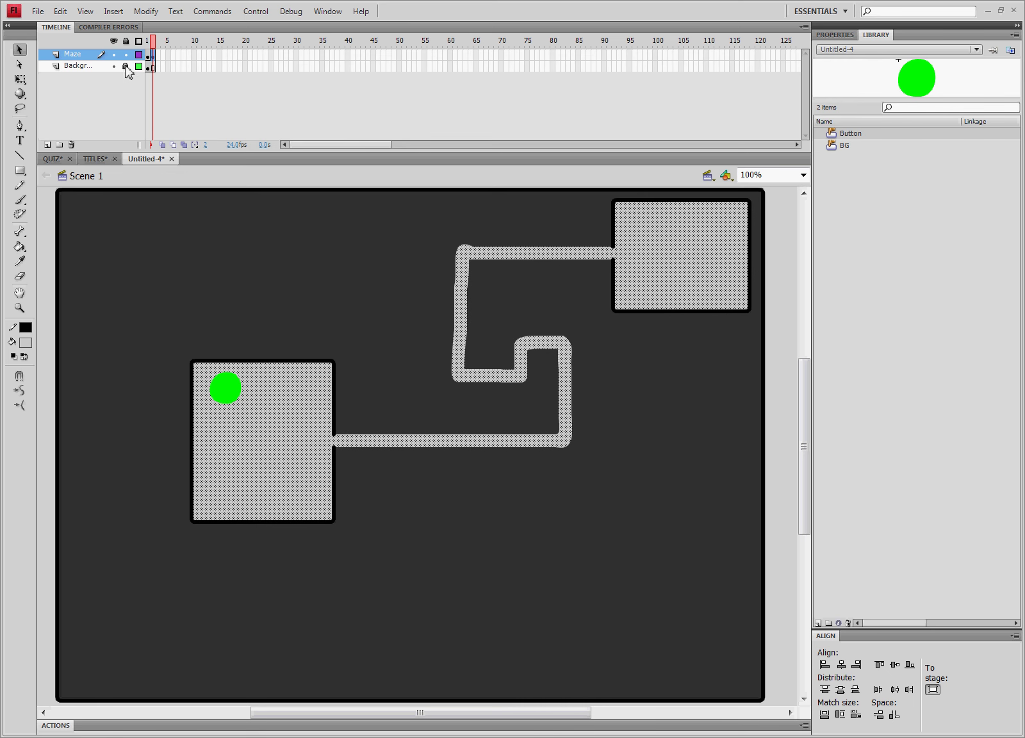
- Select all the maze artwork and the green button on frame 2 of the Maze layer
key(ctrl+a)
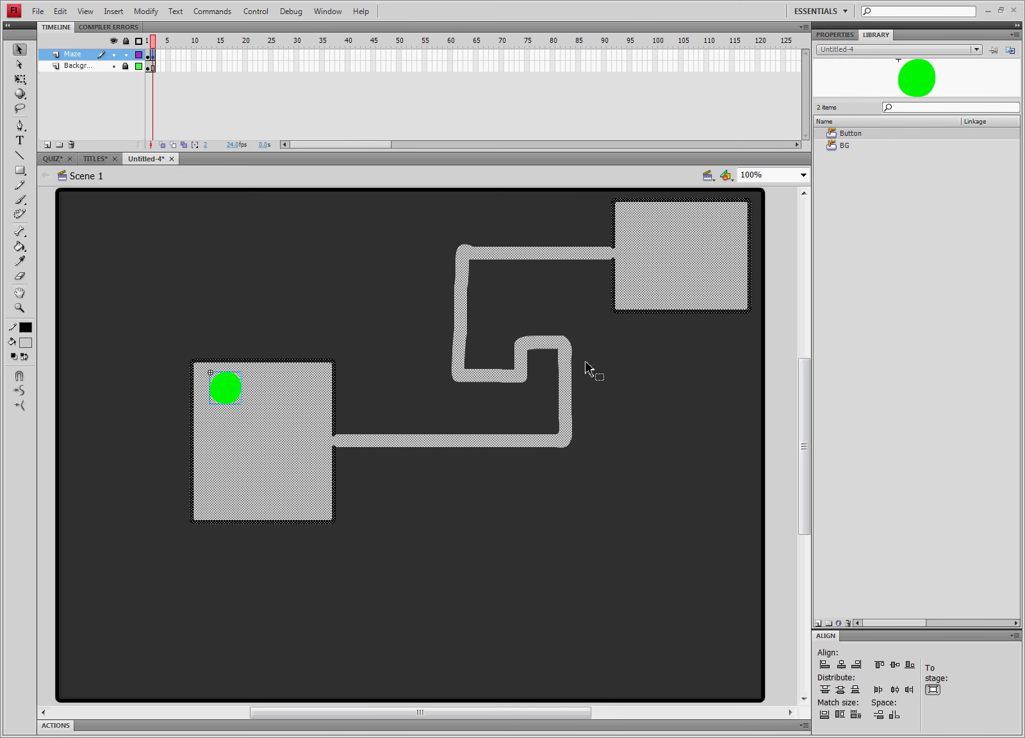
right_click(310, 434)
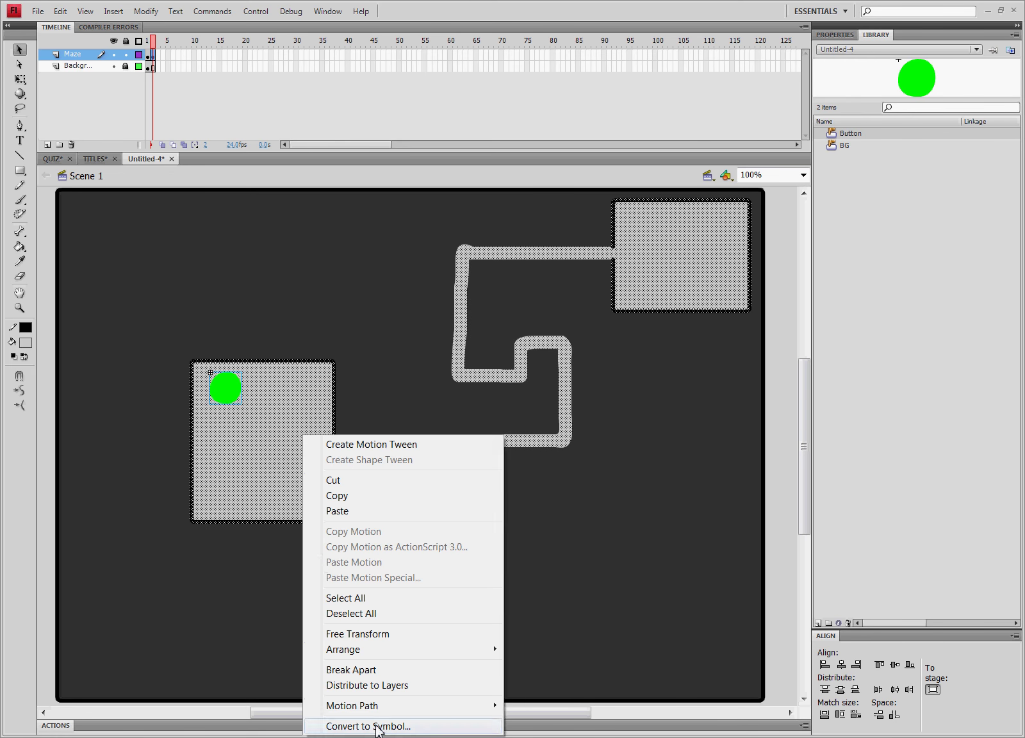
click(377, 725)
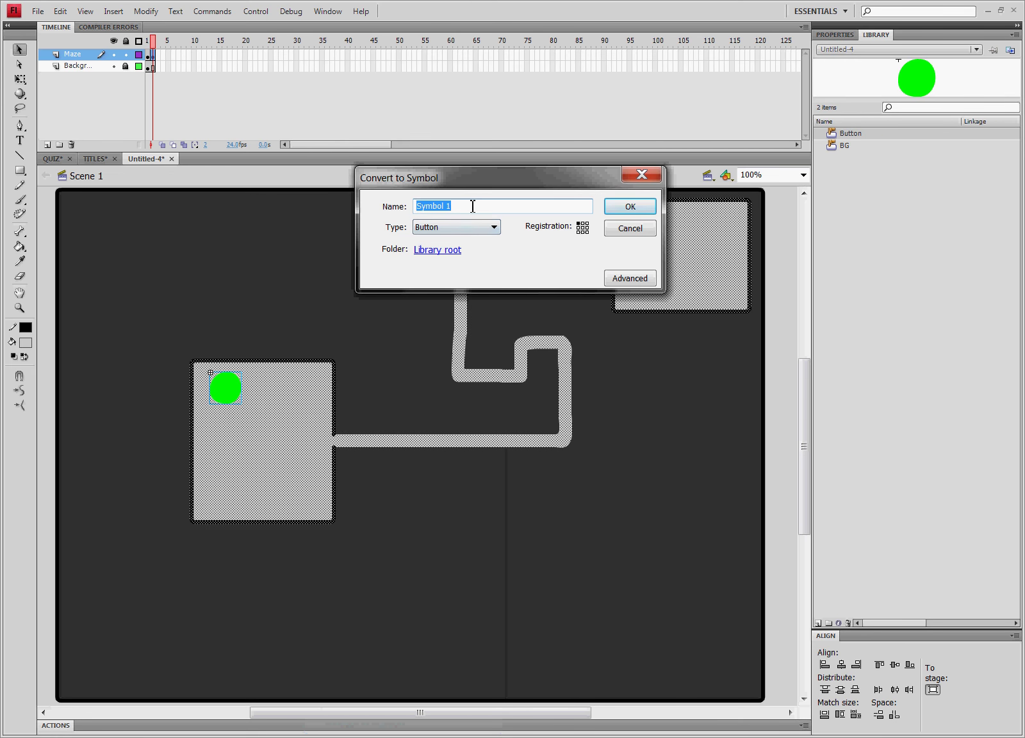
text(TRACK)
click(643, 231)
- Exclude the green button from the selection and convert the remaining maze artwork into a Button symbol named TRACK
shift+click(223, 386)
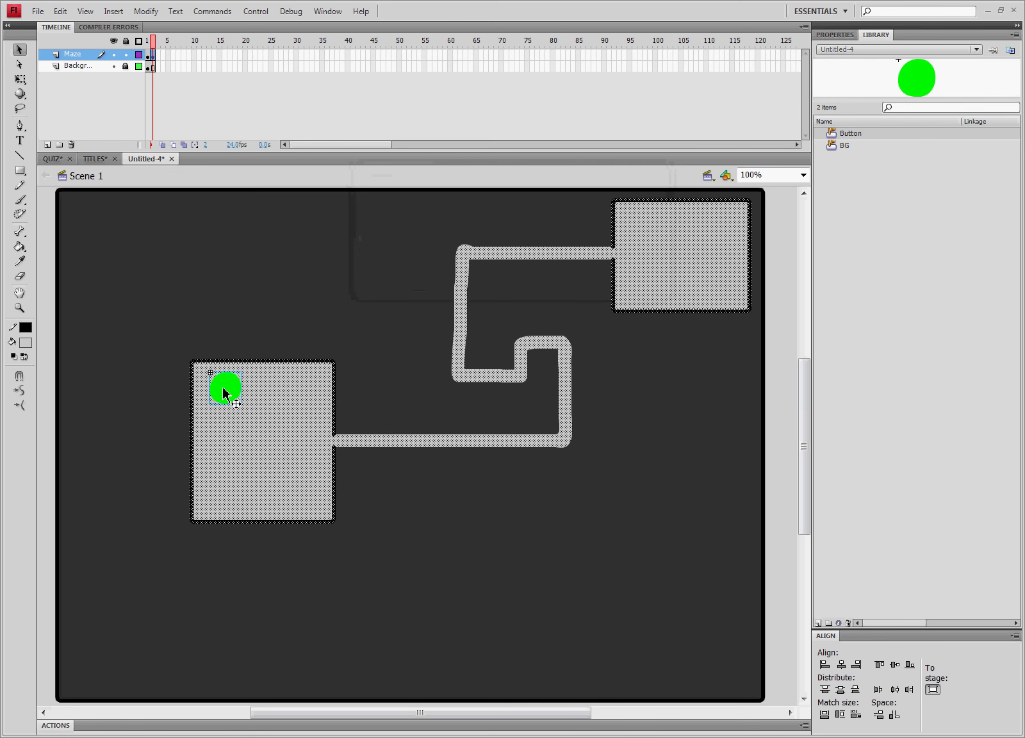
right_click(271, 425)
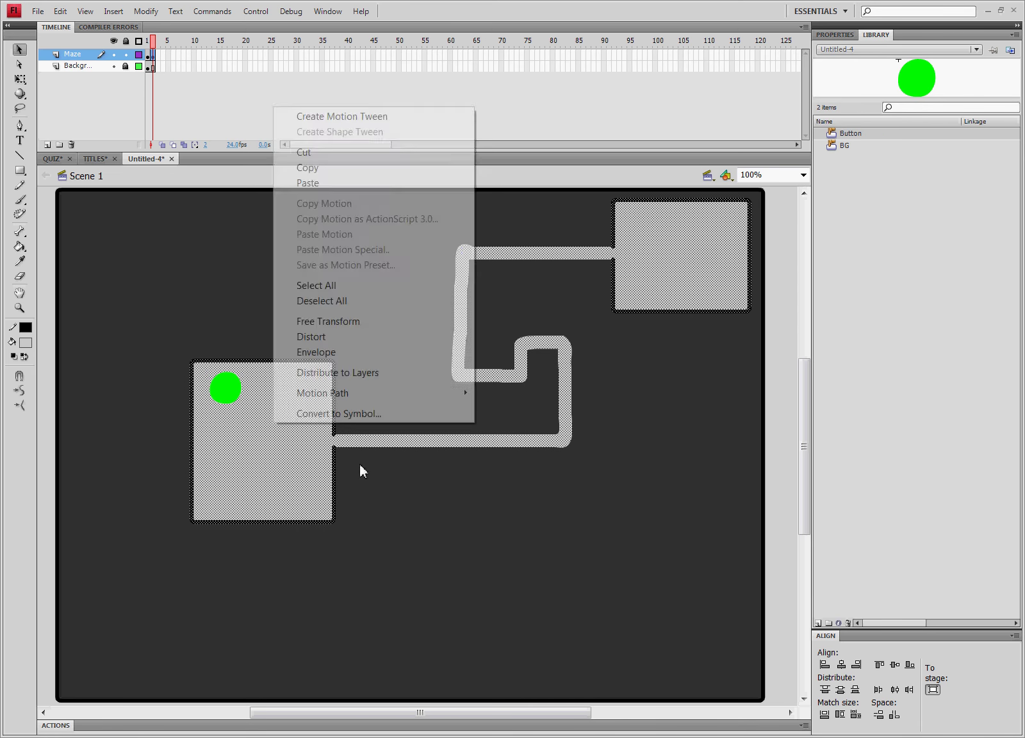
click(357, 414)
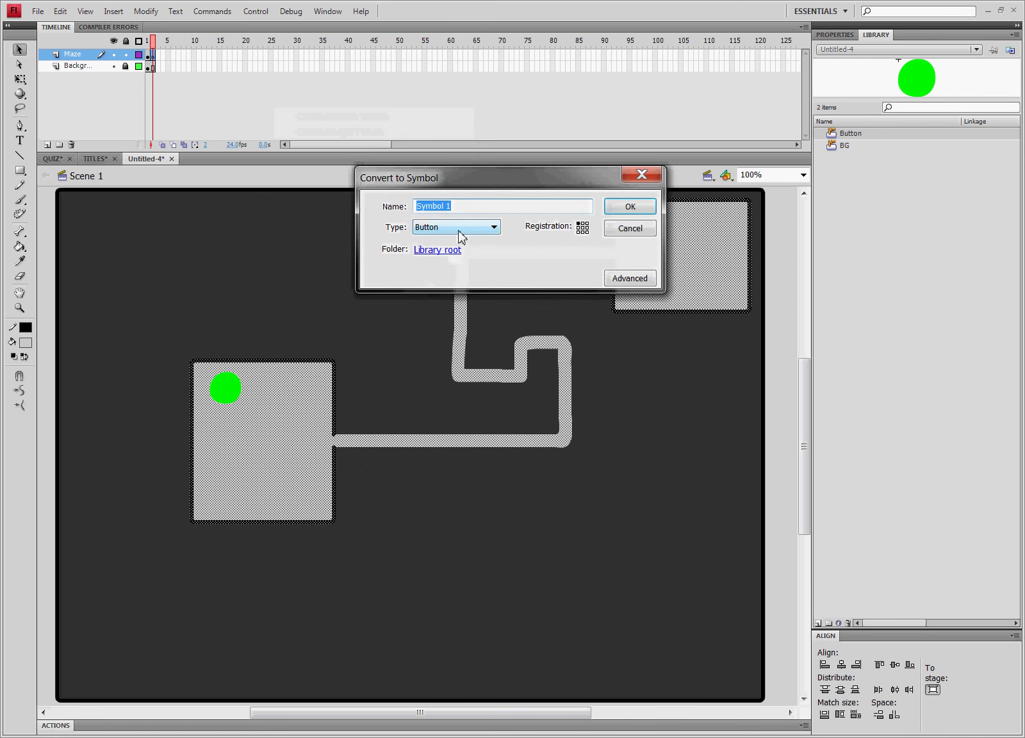
text(TRACK)
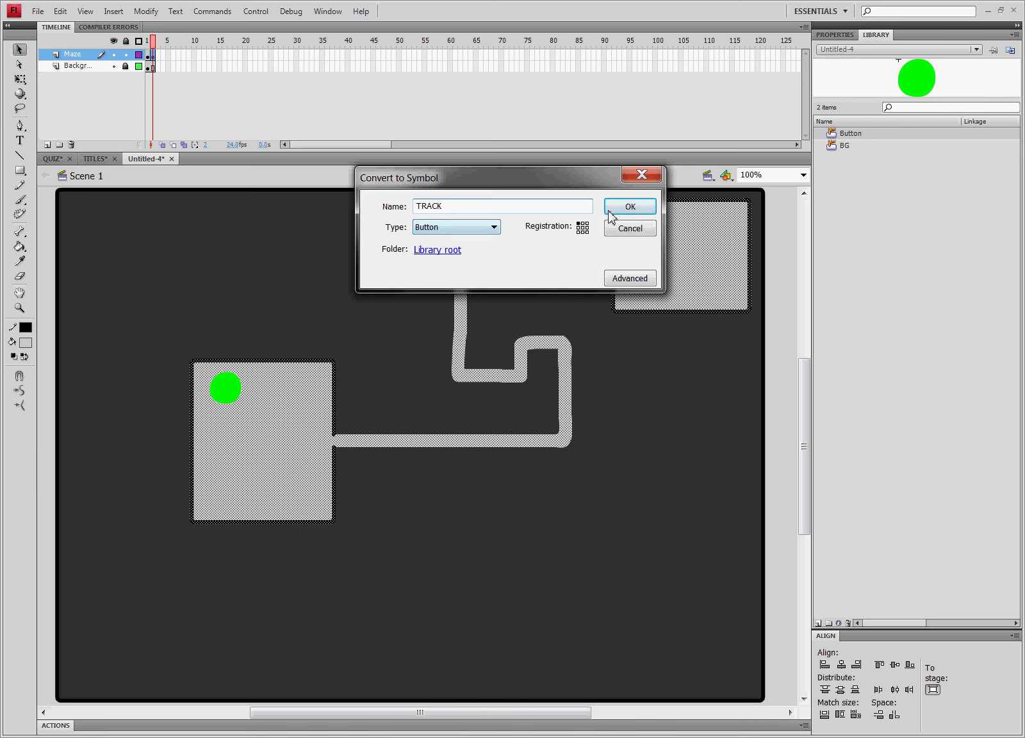
click(608, 211)
- Preview the TRACK, BG and Button symbols in the library
click(875, 284)
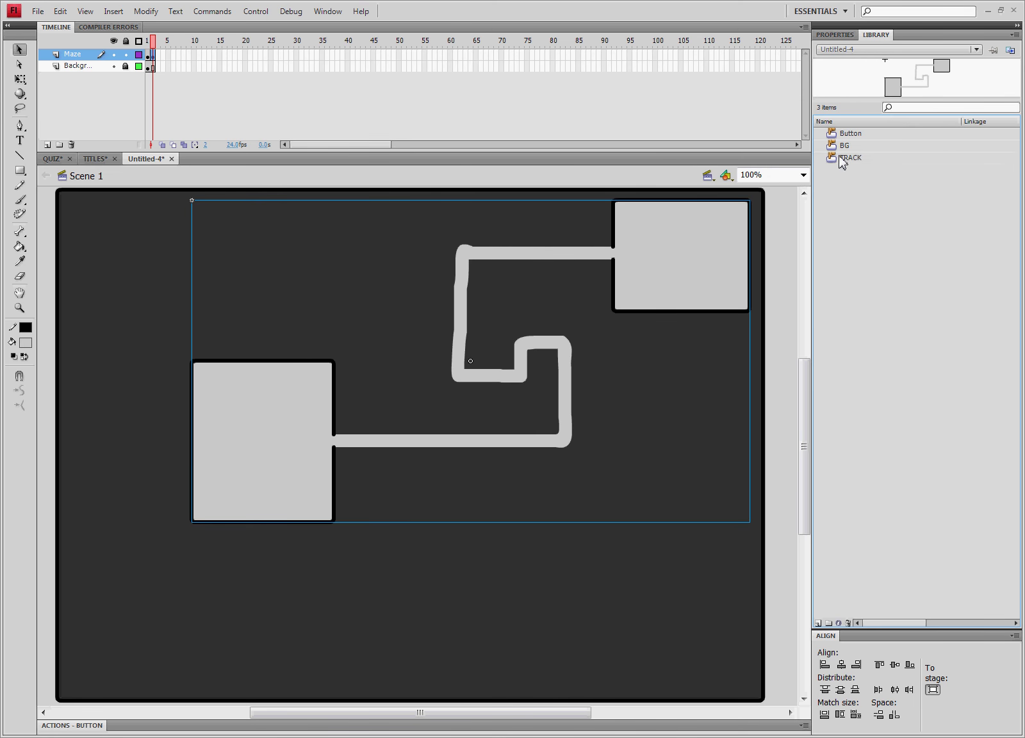
click(841, 160)
click(843, 146)
click(843, 134)
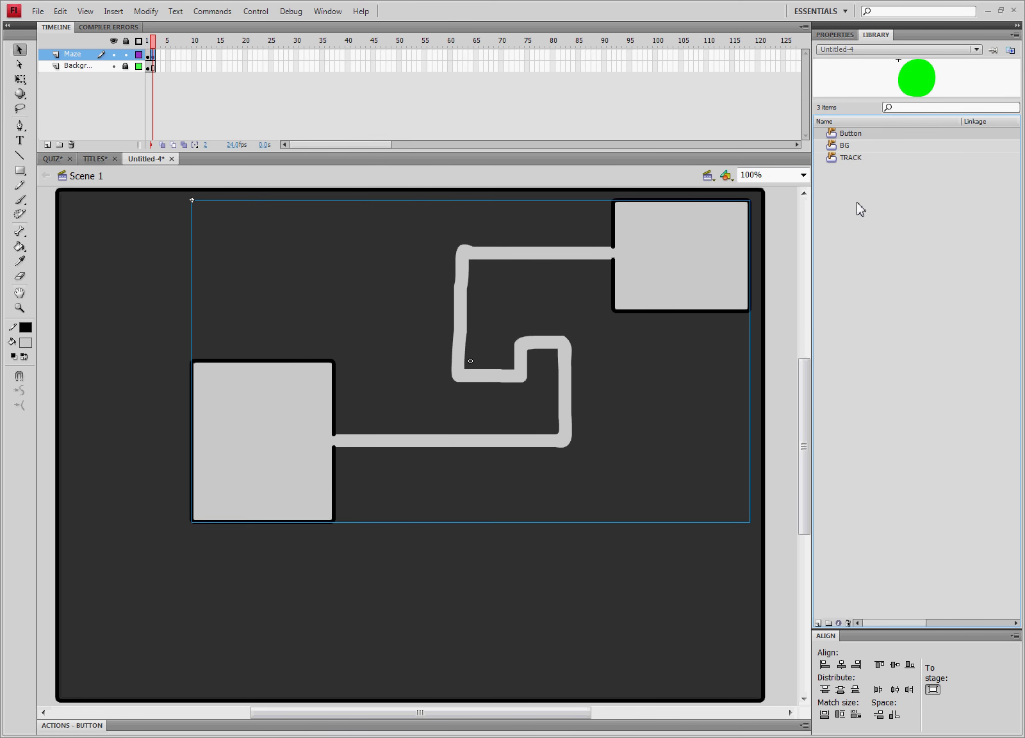
click(837, 158)
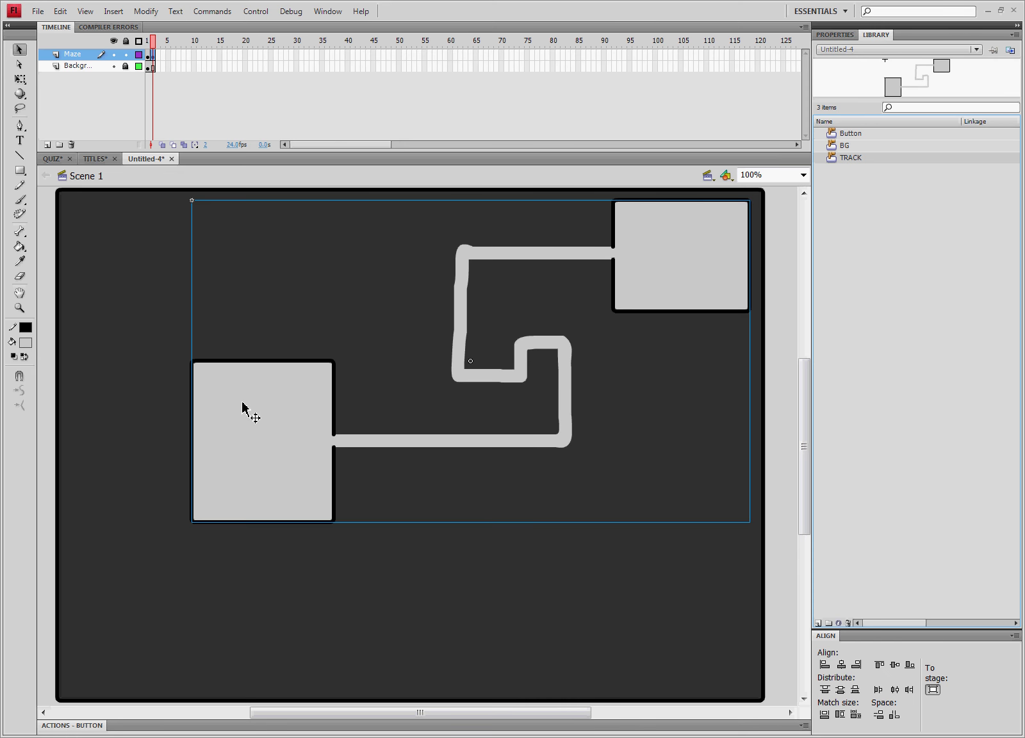
- Send the TRACK instance to the back of the Maze layer, behind the green button, and clear the selection
click(146, 11)
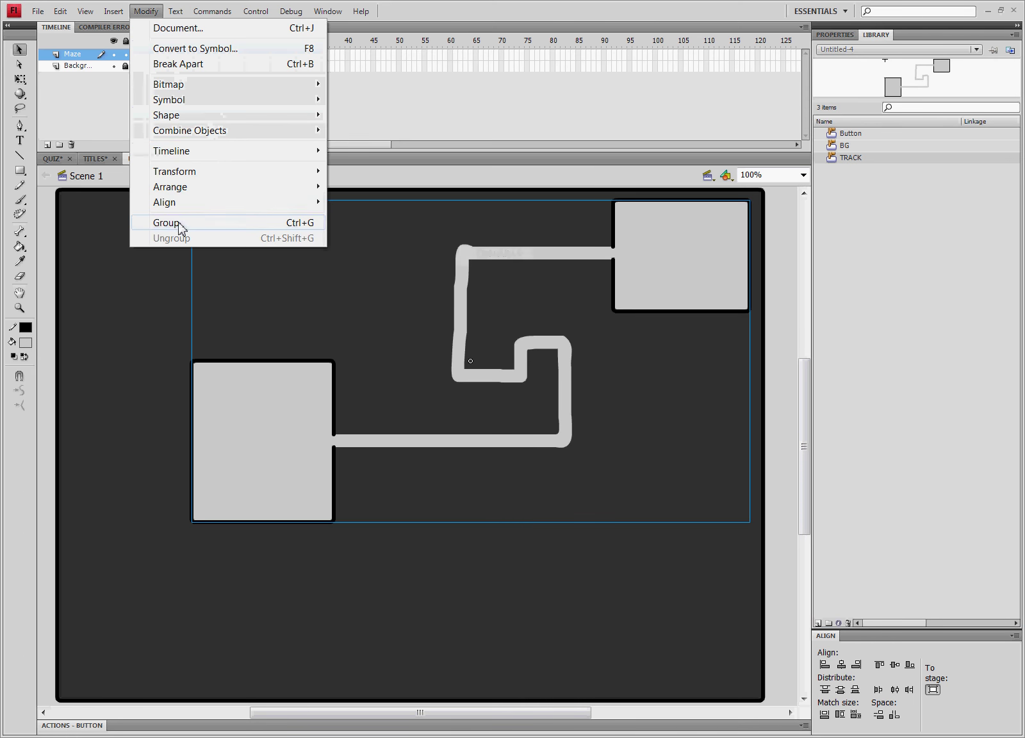
mouse_move(227, 187)
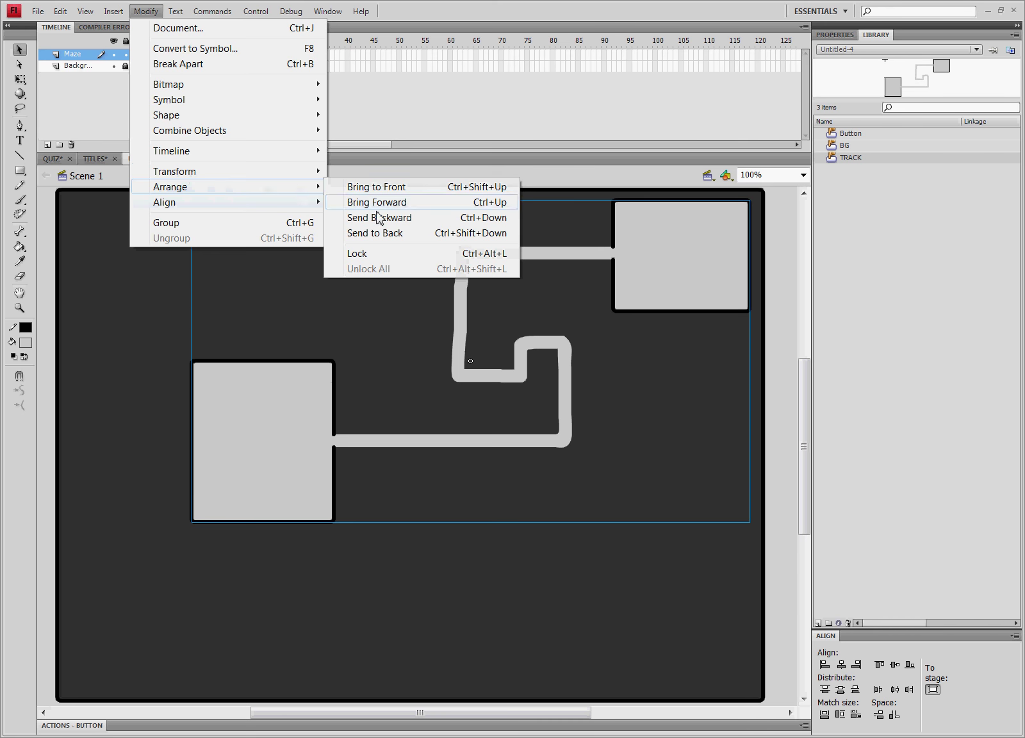
click(385, 233)
click(64, 230)
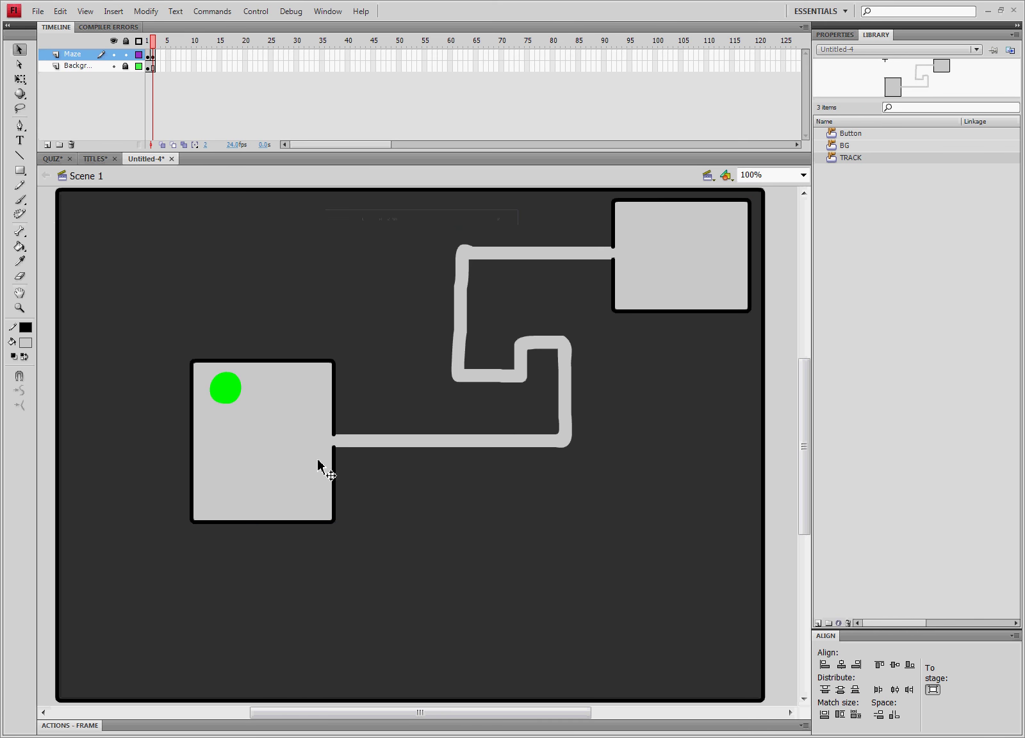
click(283, 451)
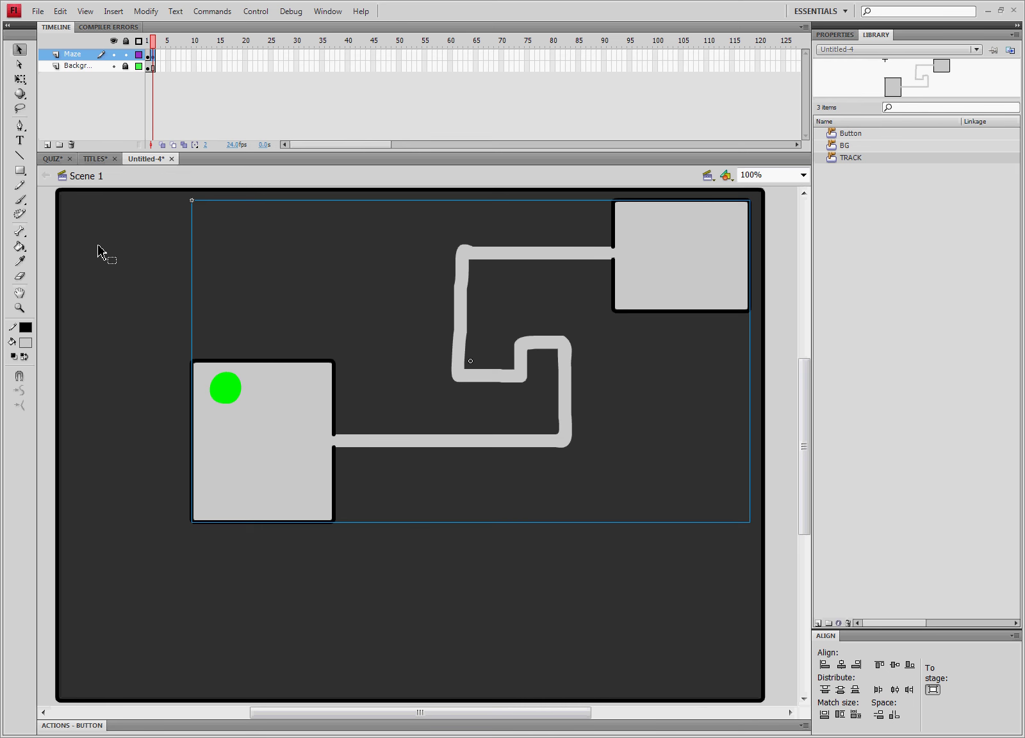
click(48, 251)
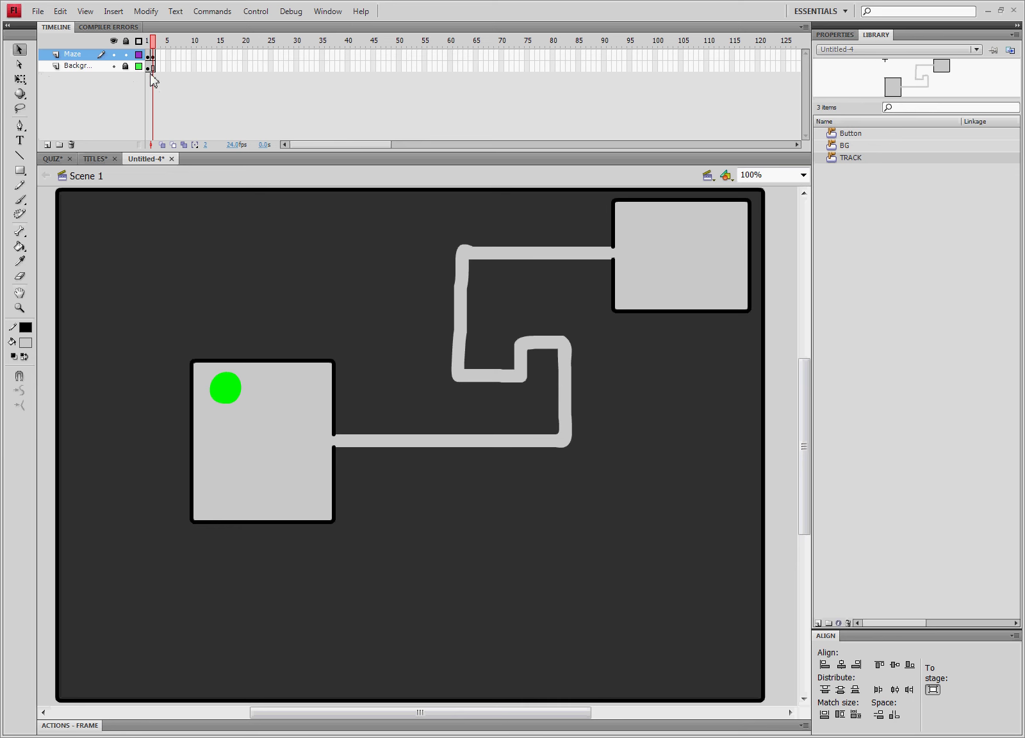
- Unlock the background layer and insert a keyframe on its frame 2, duplicating frame 1
click(185, 313)
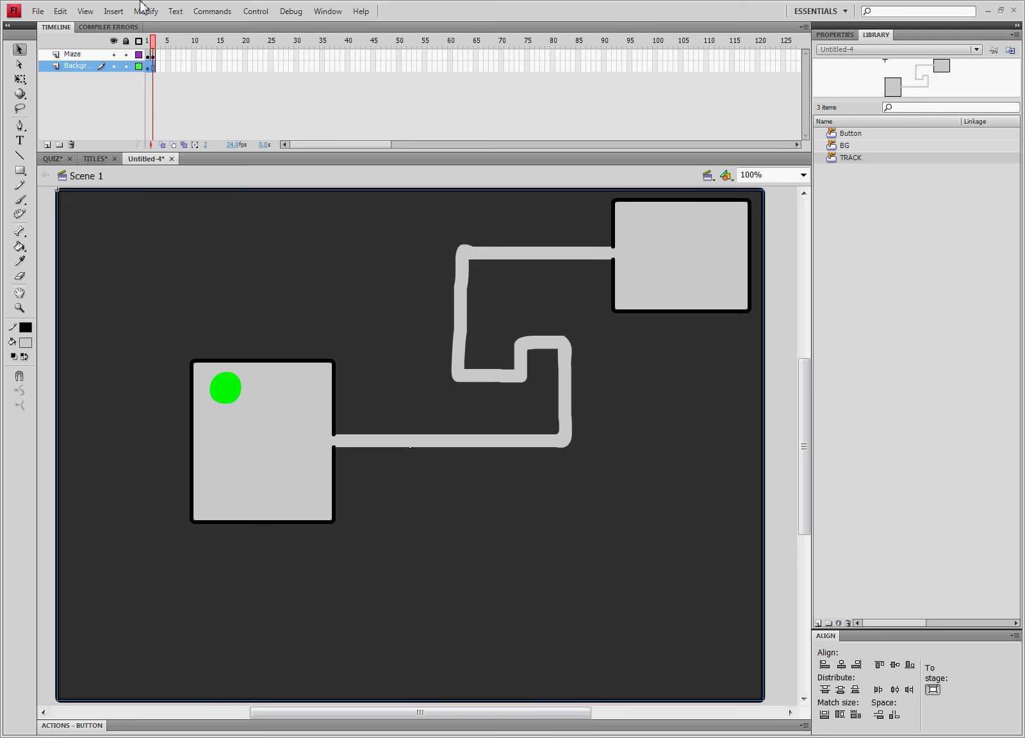
click(165, 91)
click(151, 66)
right_click(149, 67)
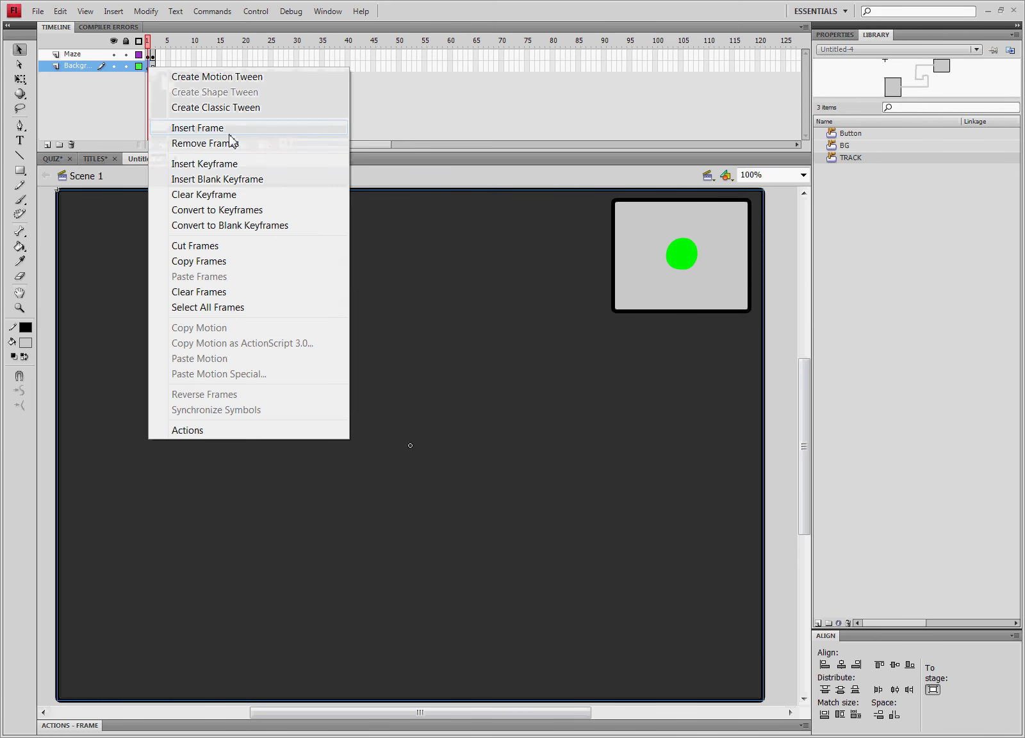
click(225, 168)
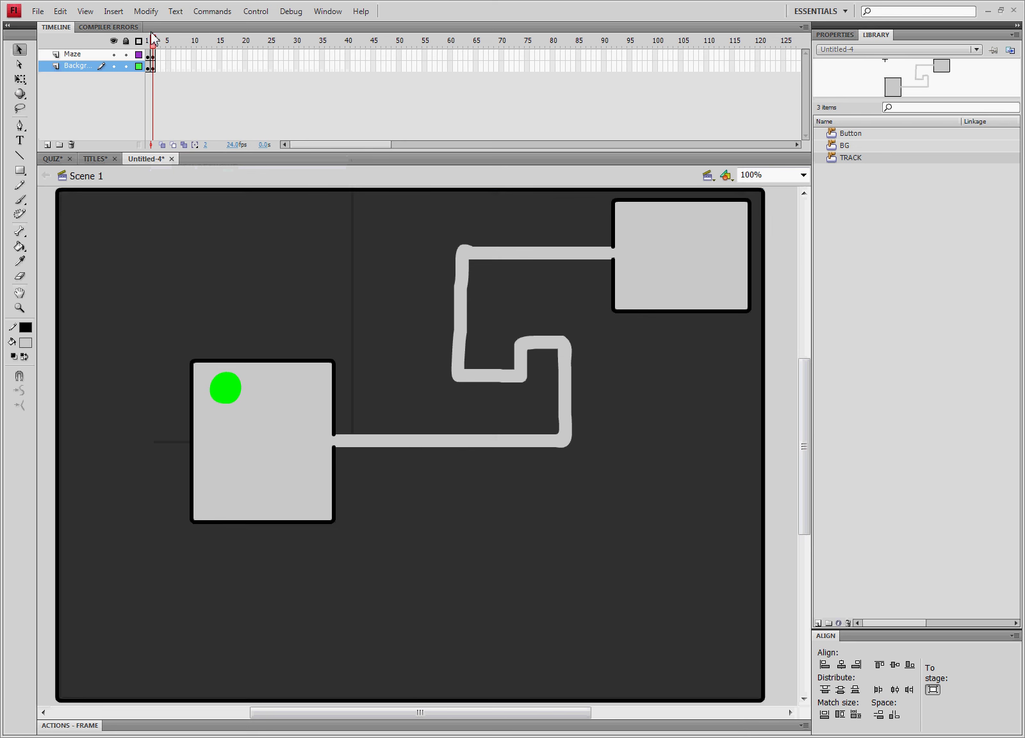
- Compare the stage contents of frames 1 and 2
click(211, 339)
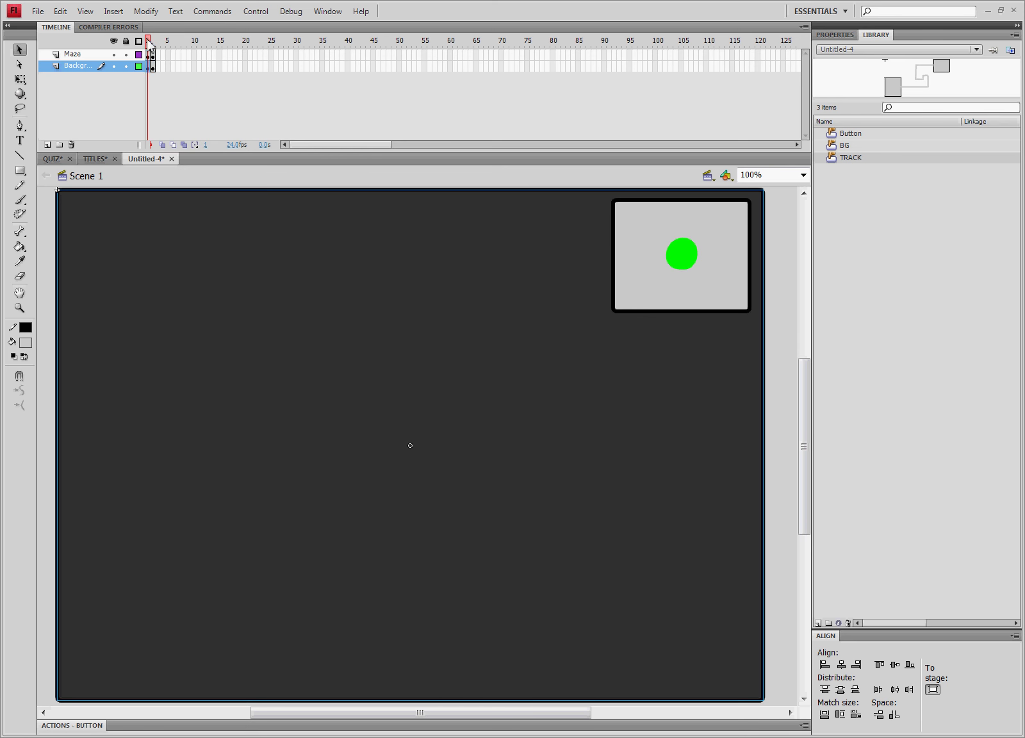
click(153, 41)
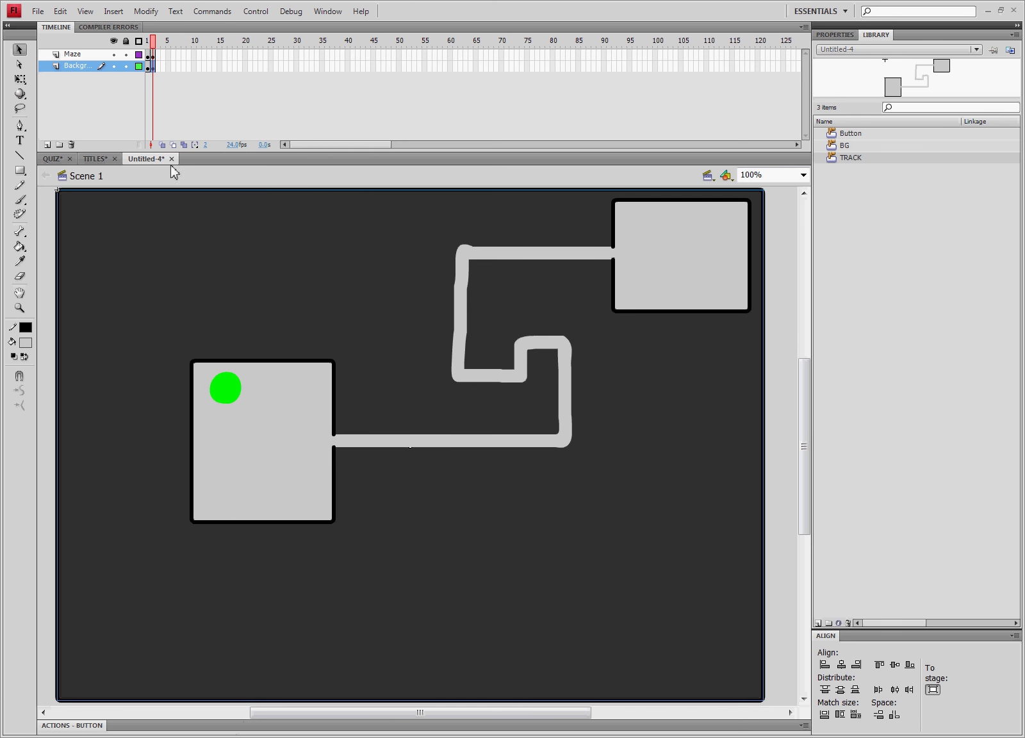
click(148, 41)
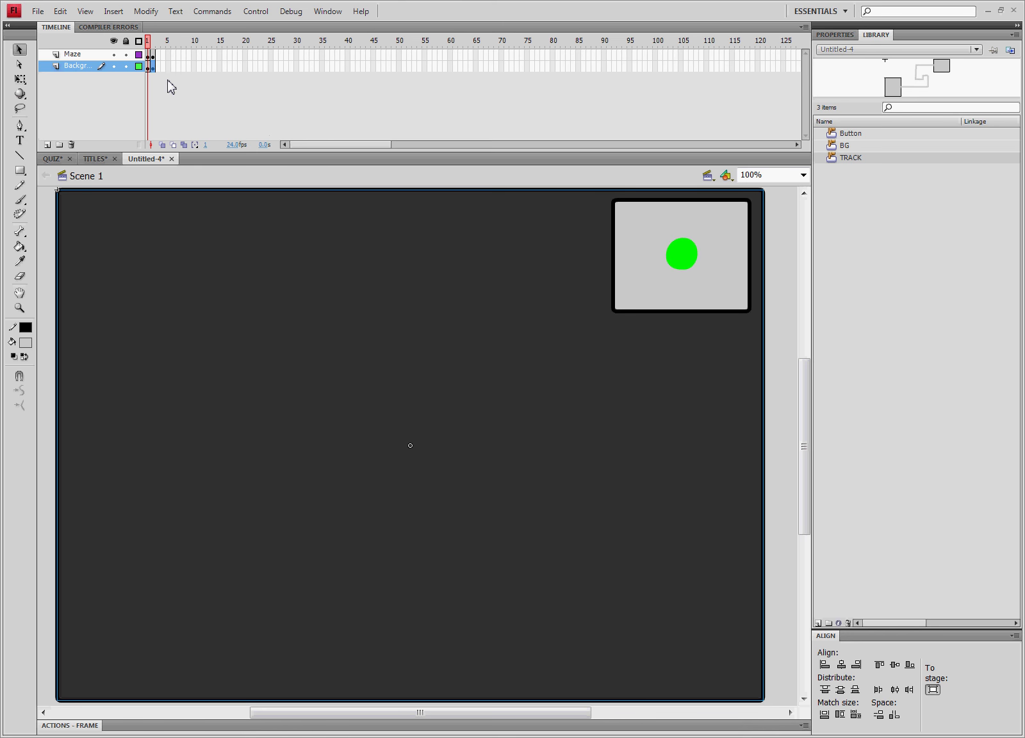
click(153, 42)
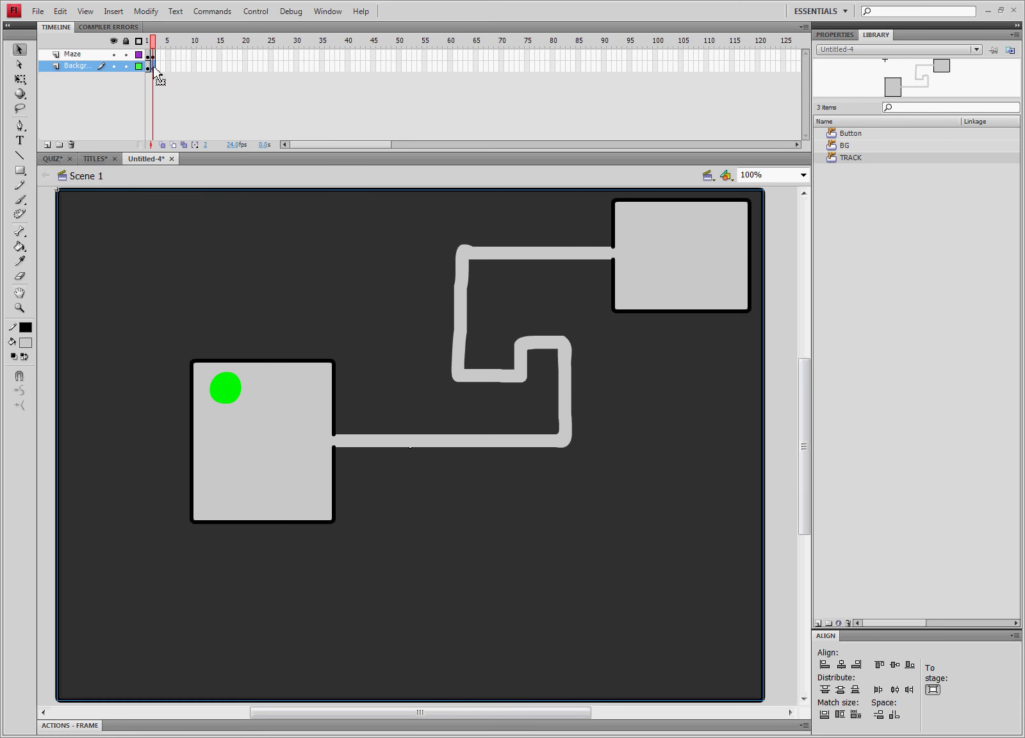
- Add an on (rollOver) handler to the dark background button on frame 2
click(171, 297)
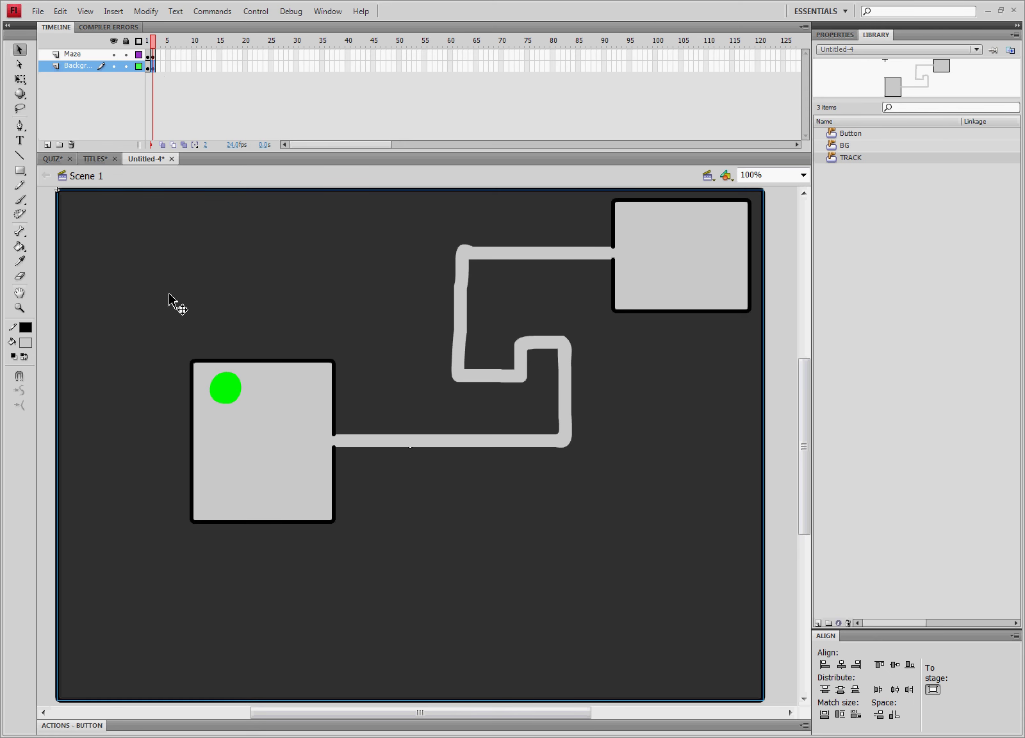
double_click(262, 727)
click(84, 567)
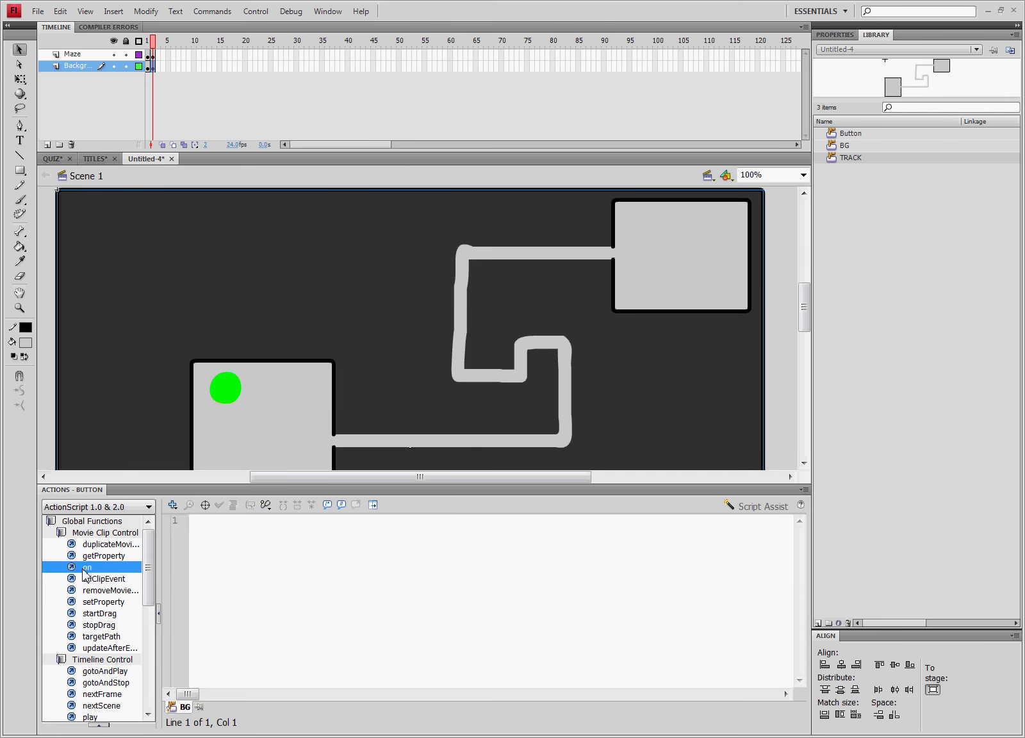
drag(84, 568, 255, 549)
double_click(253, 568)
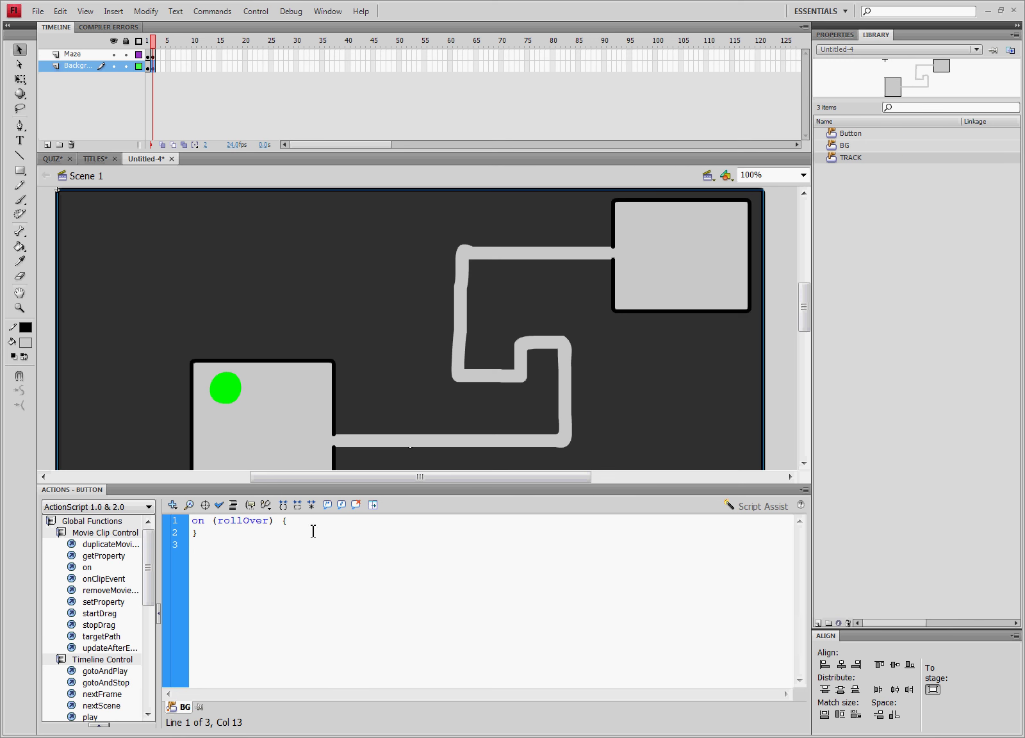
key(shift+Down)
key(Down)
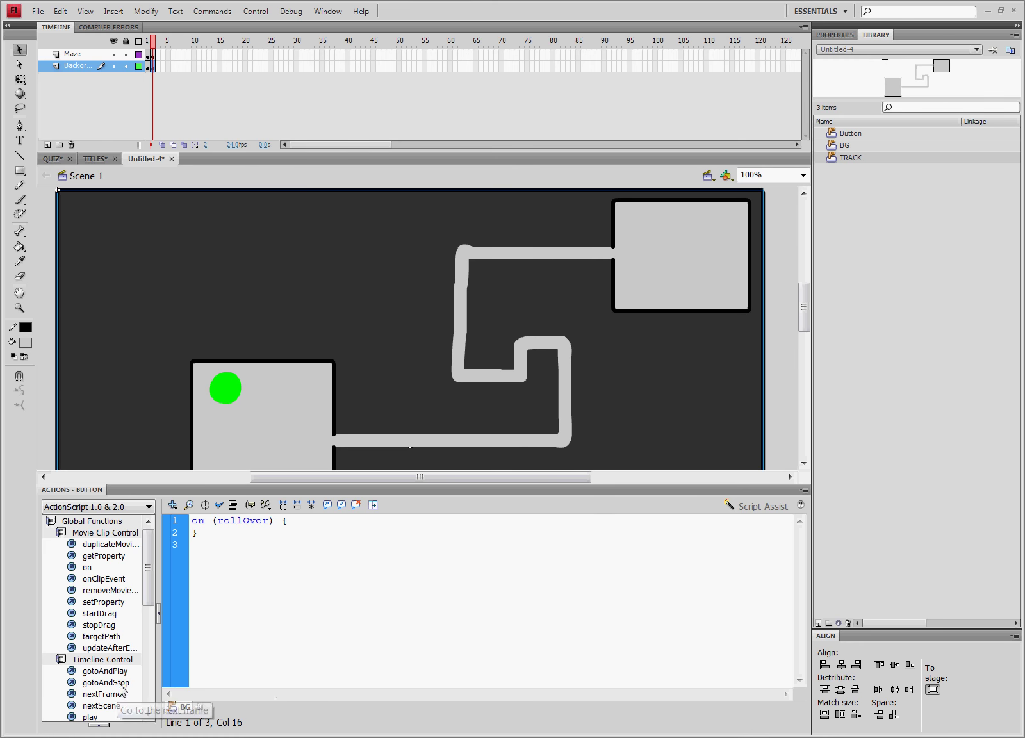
- Insert prevFrame(); inside the background button's rollOver handler and collapse the script editor
scroll(148, 570, down, 3)
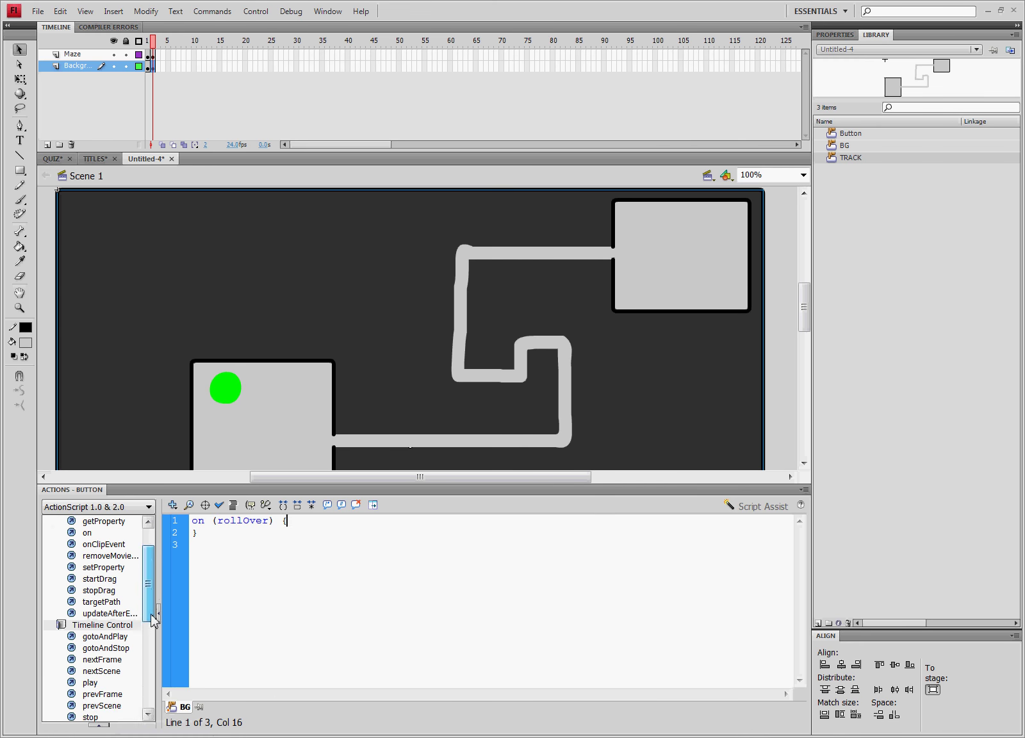
double_click(102, 648)
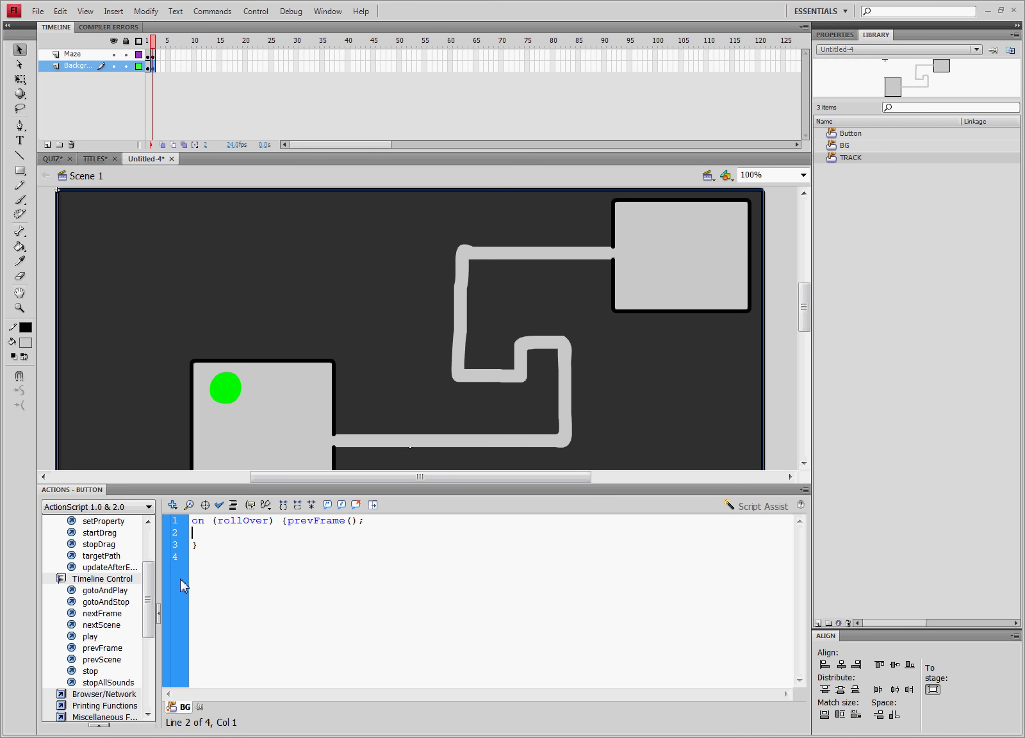
click(226, 489)
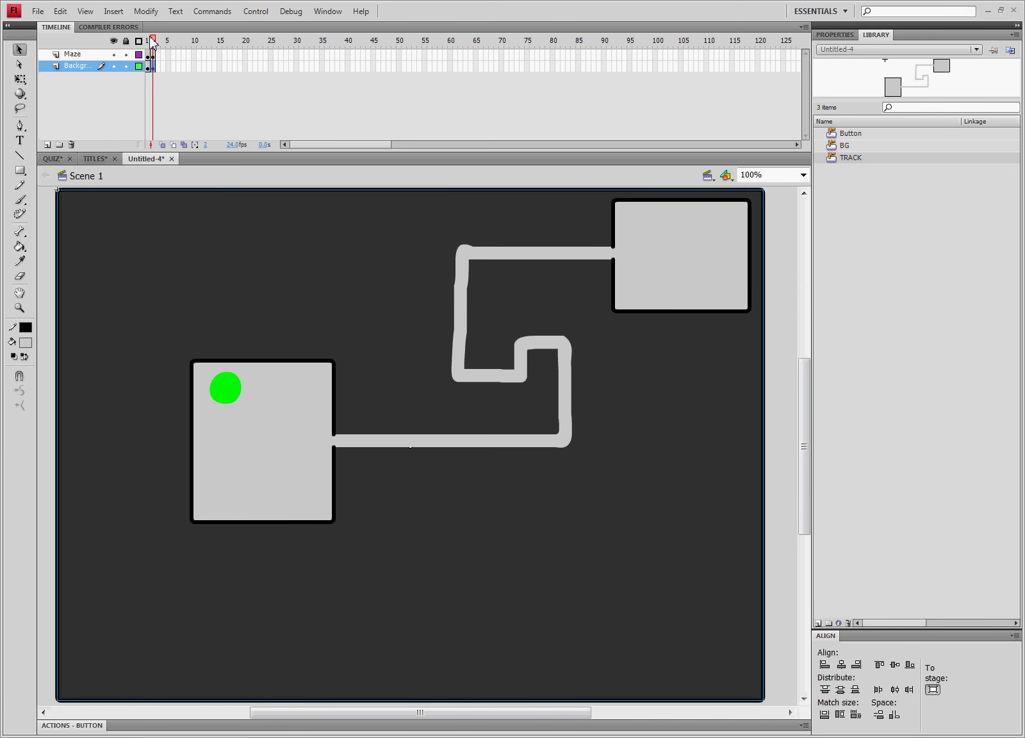
drag(153, 43, 154, 47)
click(44, 235)
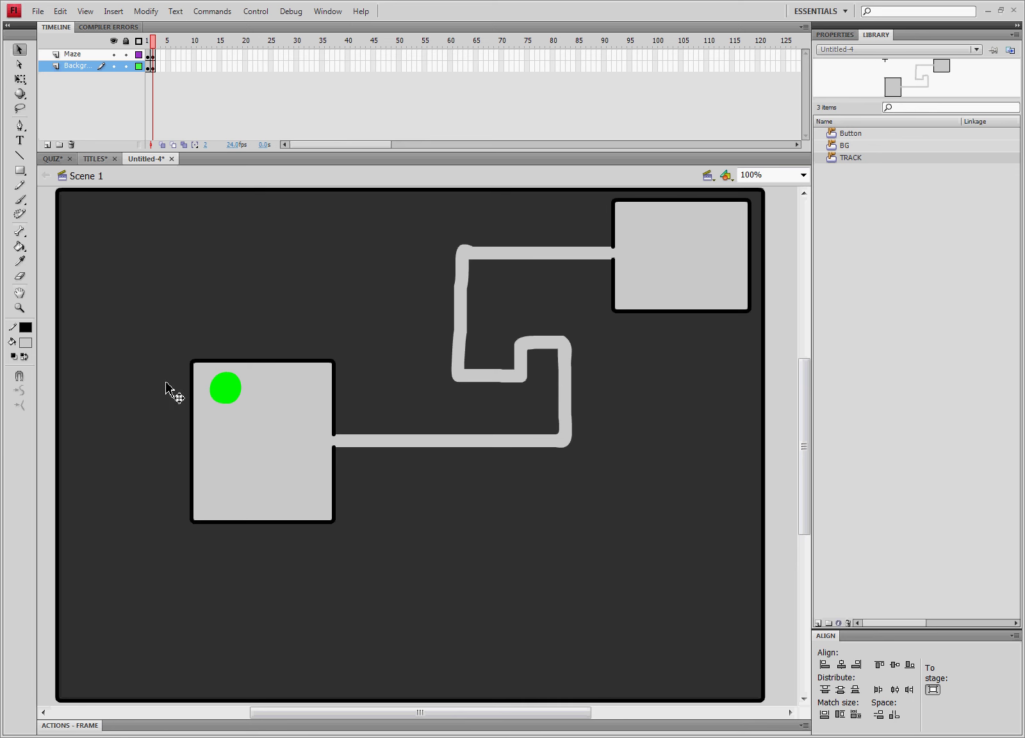
click(337, 726)
click(428, 490)
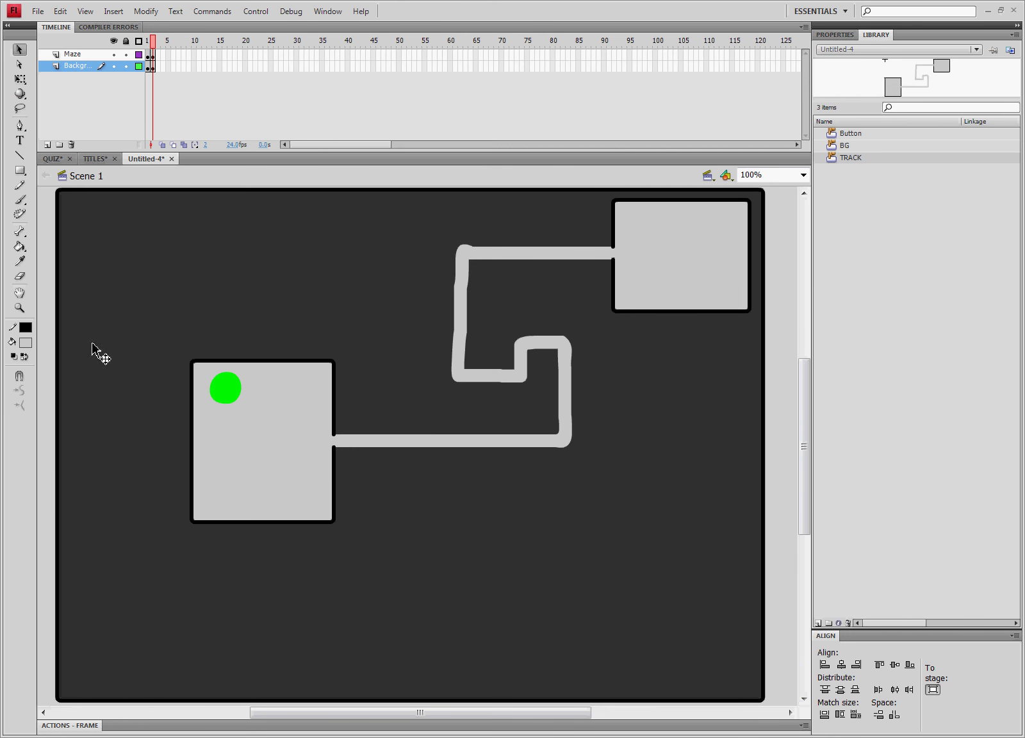
- Go to frame 1 and review the script attached to the green button
click(148, 51)
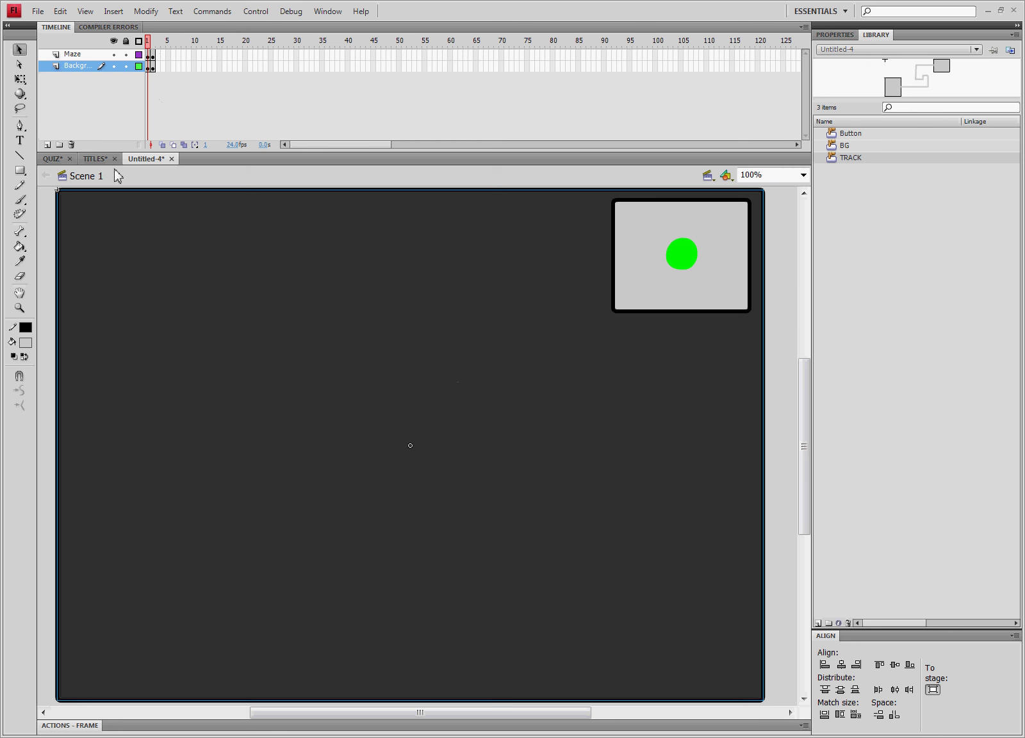
click(680, 247)
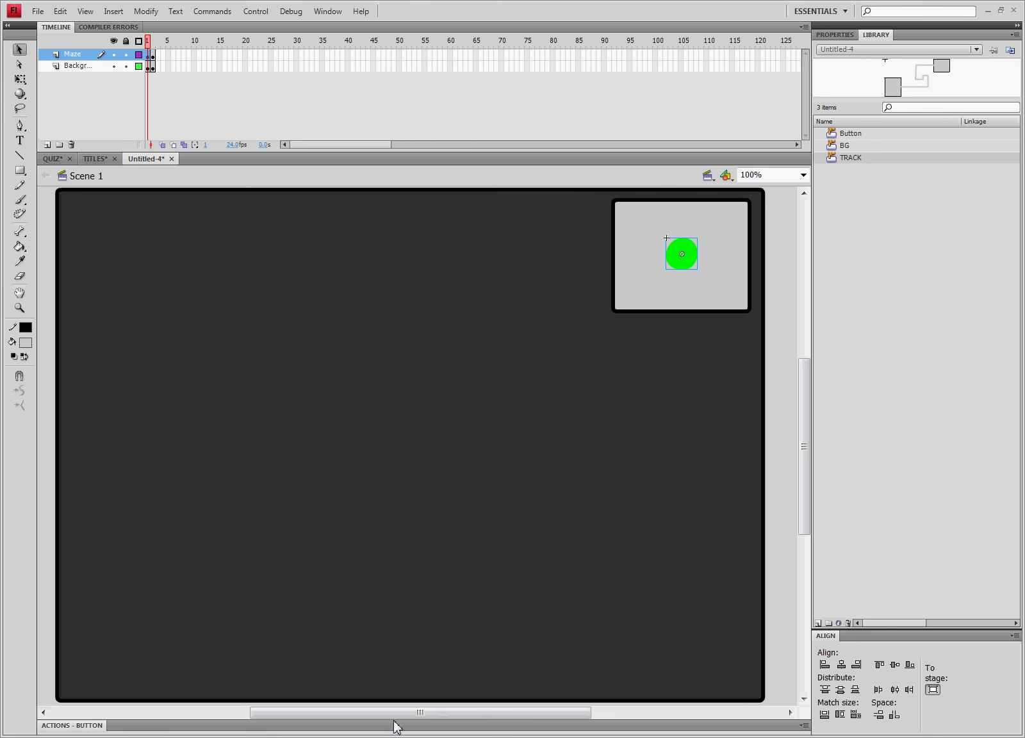
double_click(296, 725)
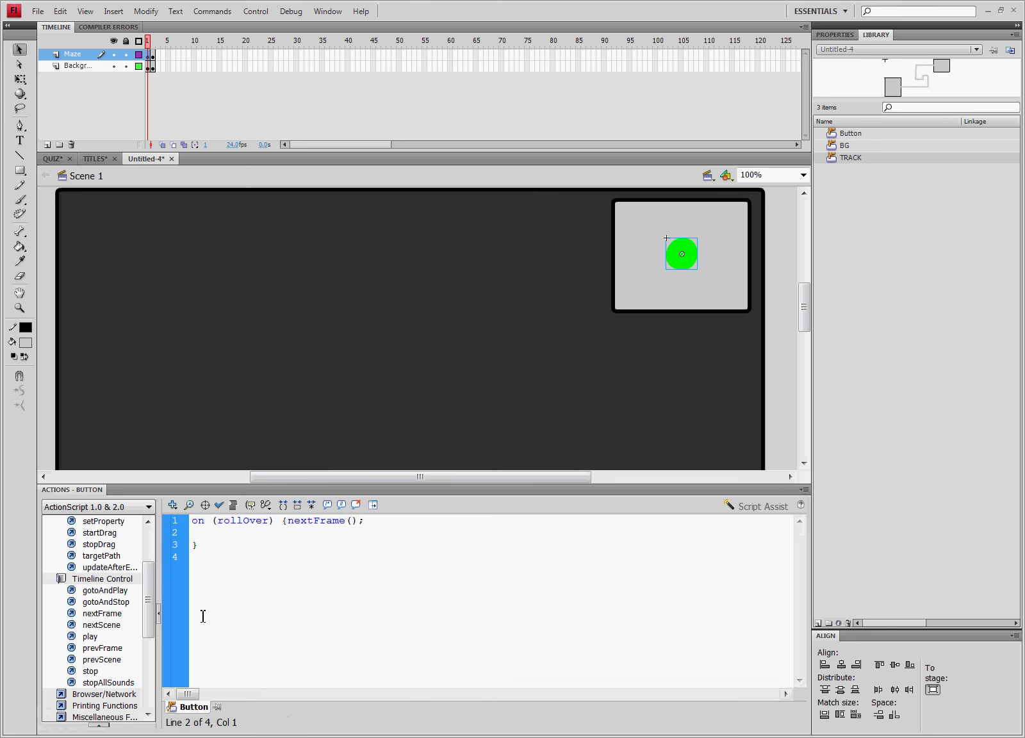
double_click(384, 491)
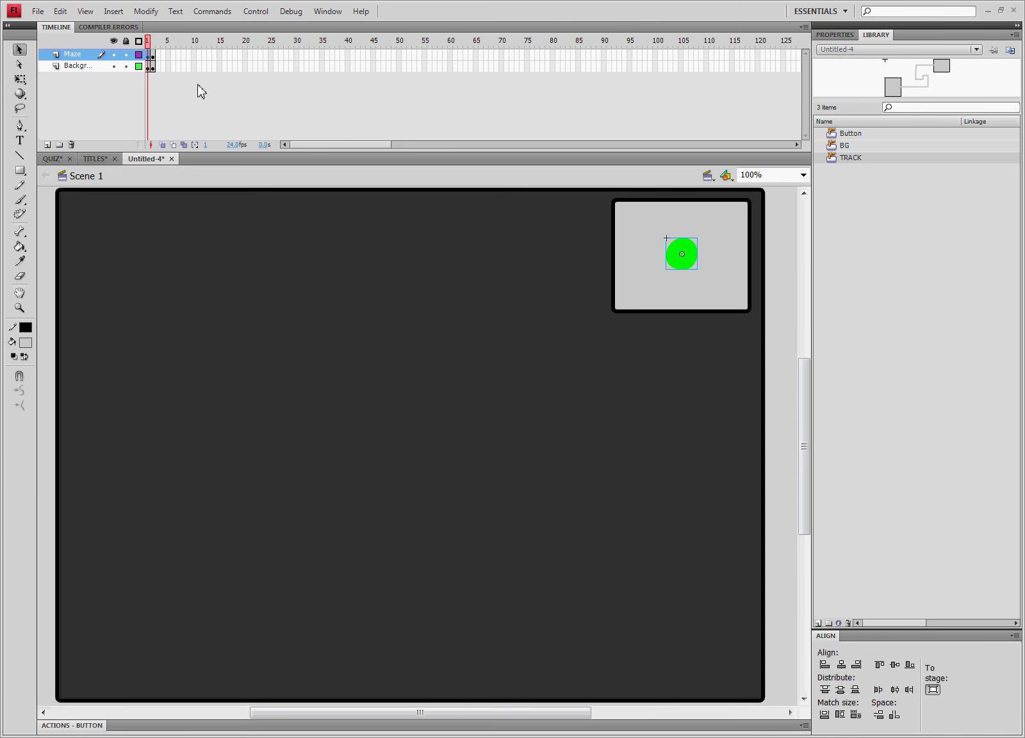
- Add an on (rollOver) handler containing nextFrame(); to the green button on frame 2
click(154, 43)
click(228, 392)
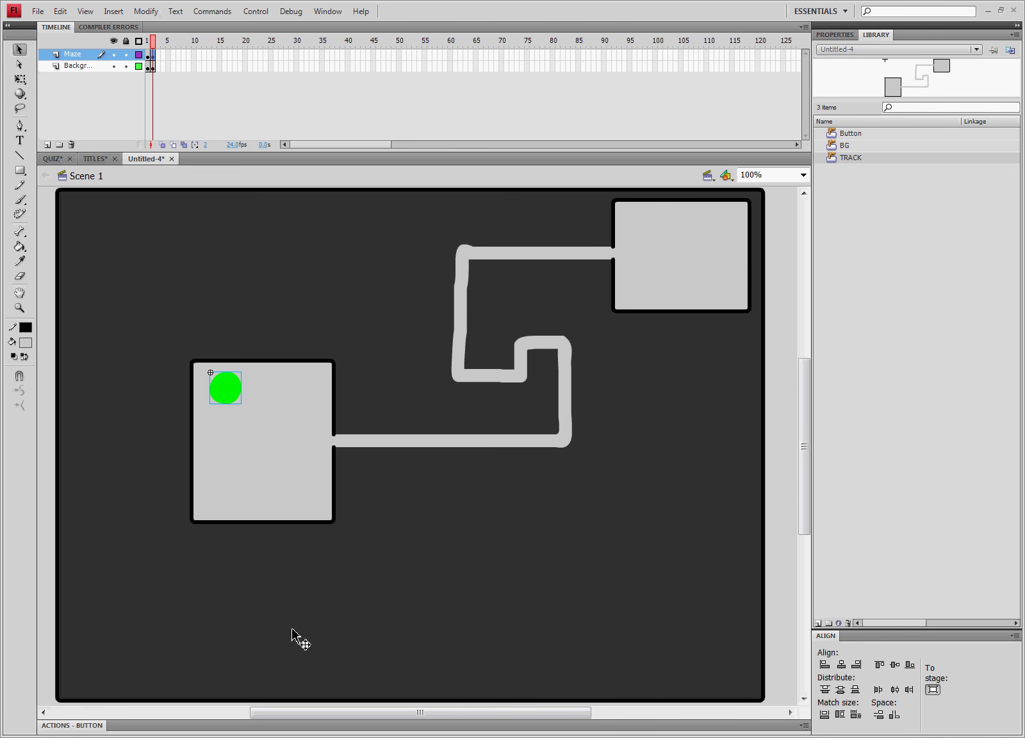
double_click(331, 725)
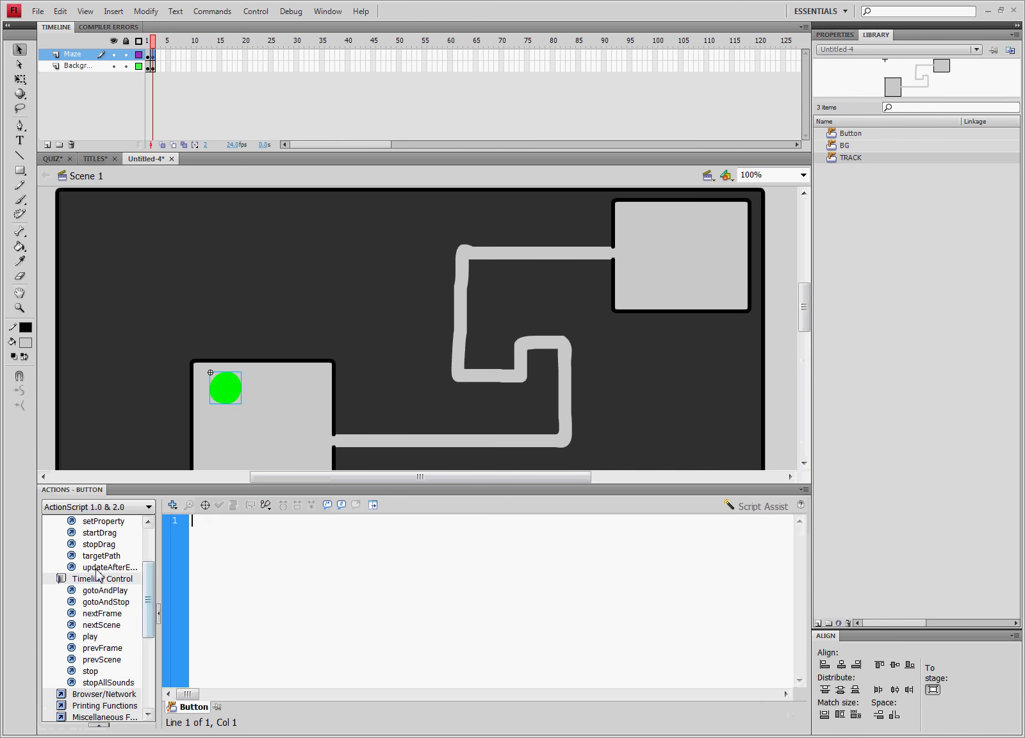
scroll(154, 579, up, 1)
double_click(86, 521)
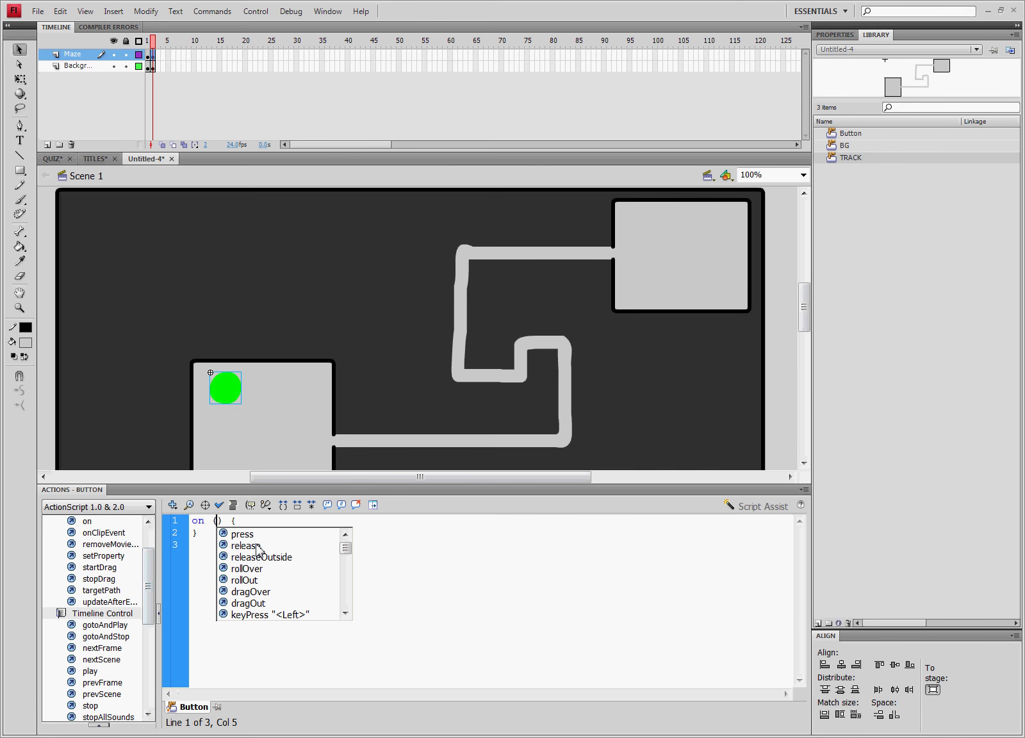
double_click(245, 569)
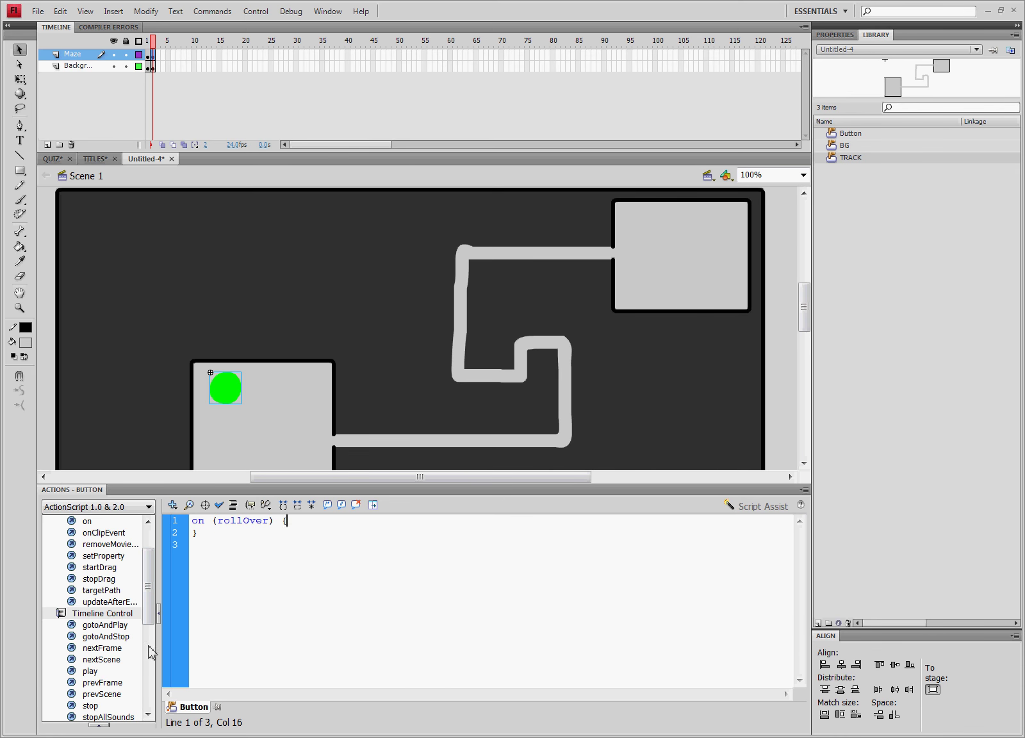
double_click(106, 653)
click(328, 490)
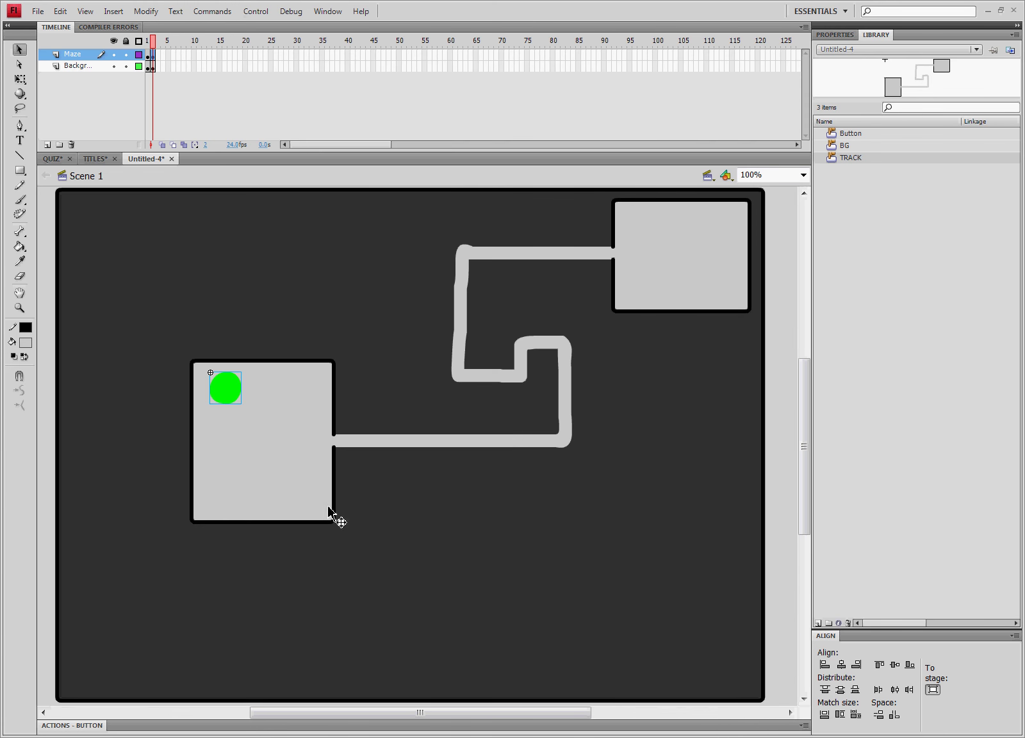
- Add a new layer above Maze and name it Actions
click(47, 145)
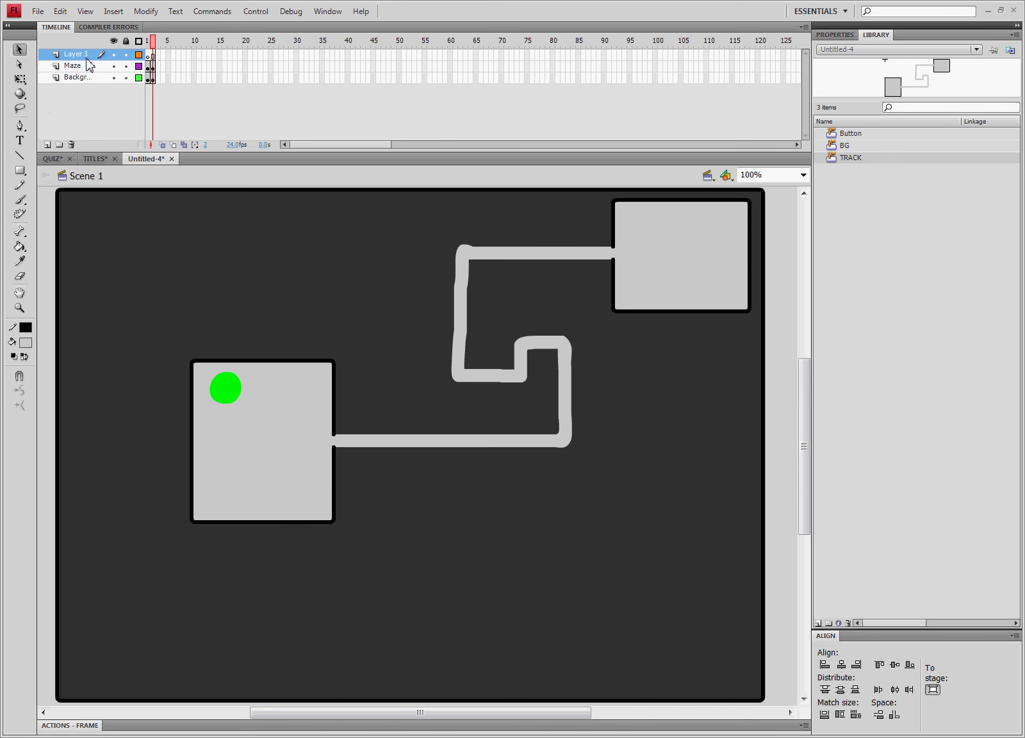
double_click(88, 57)
text(Actions)
key(Return)
- Add a stop(); script to frame 1 of the Actions layer
click(148, 55)
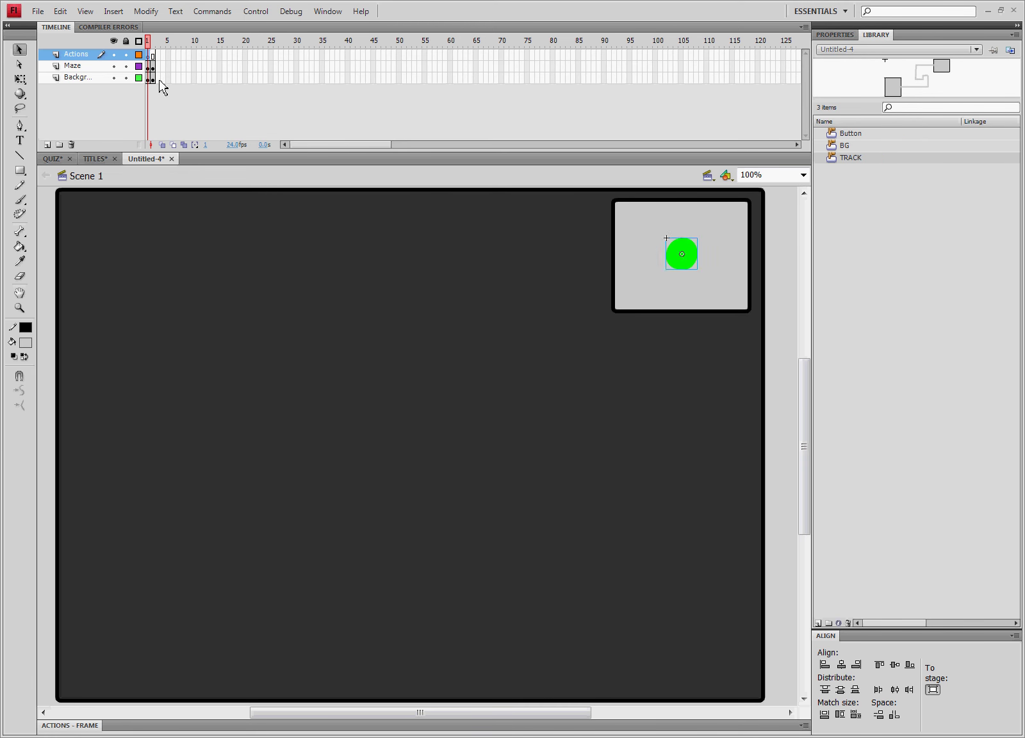
click(402, 730)
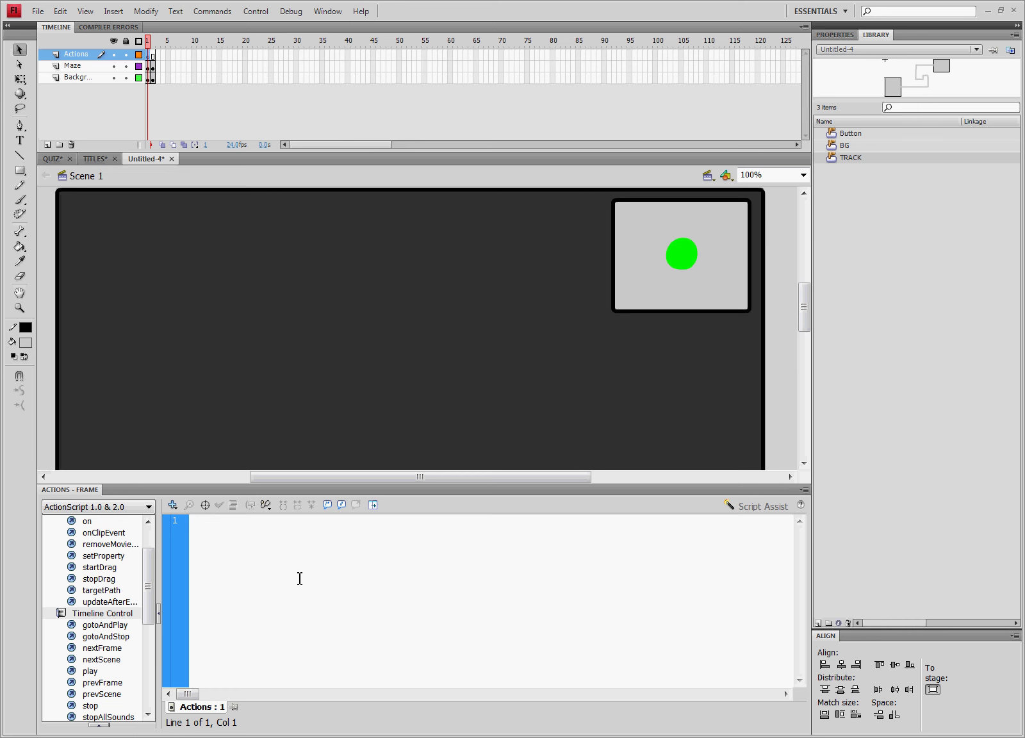
text(stop();)
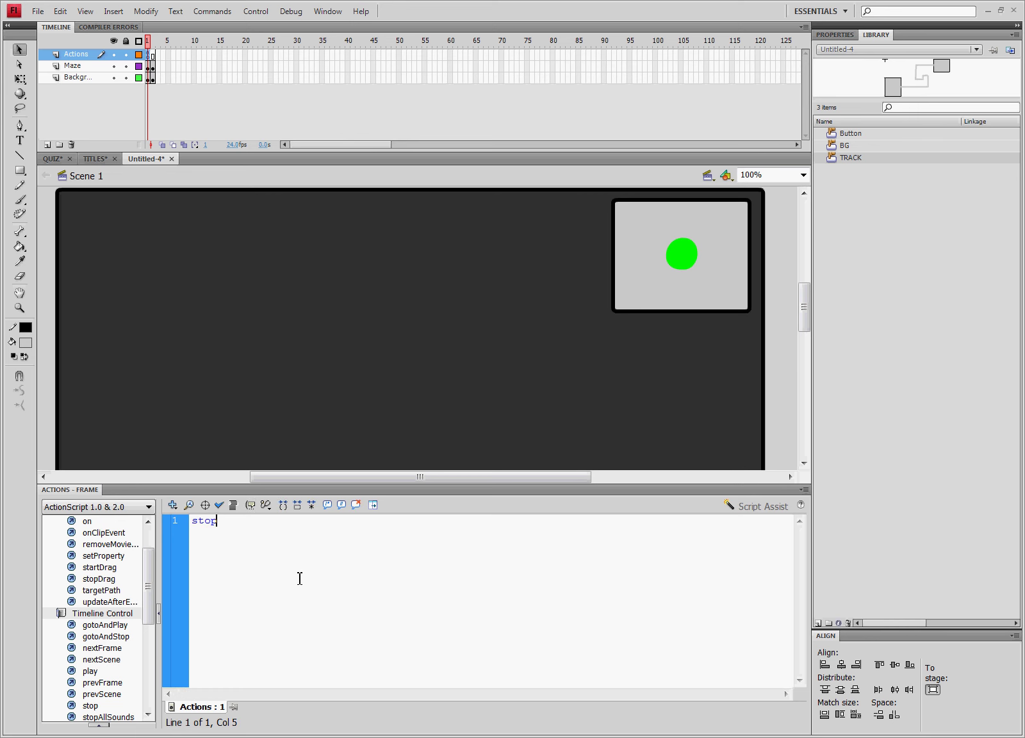
click(274, 490)
- Test the movie by rolling over the green buttons and the dark background, then close the preview
click(255, 11)
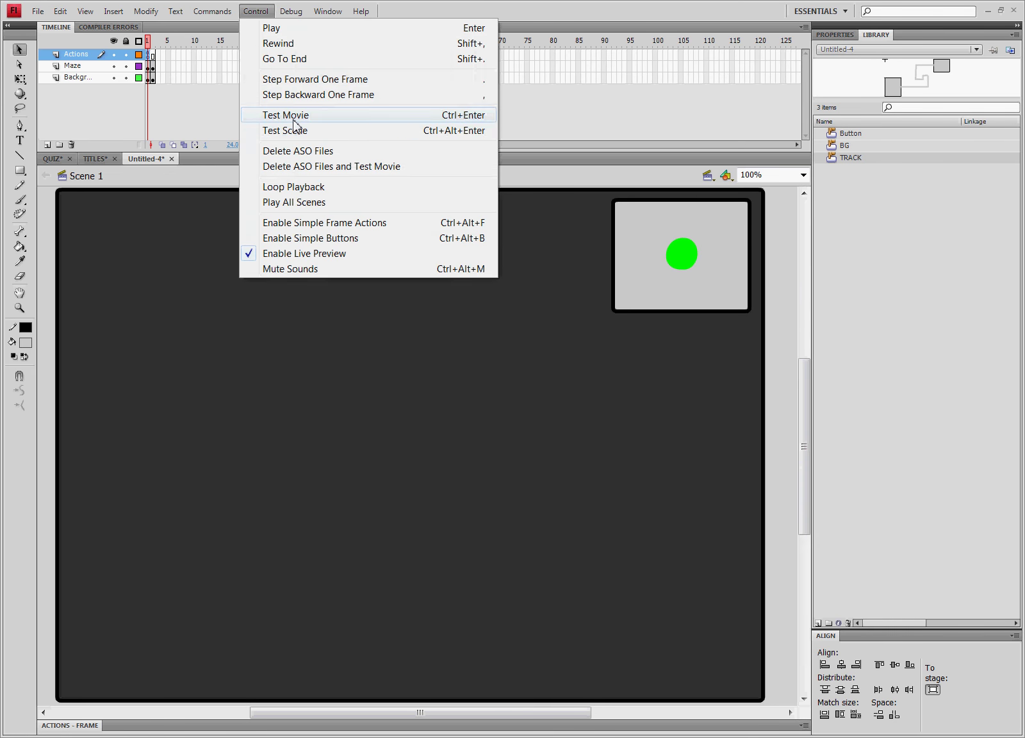
click(293, 116)
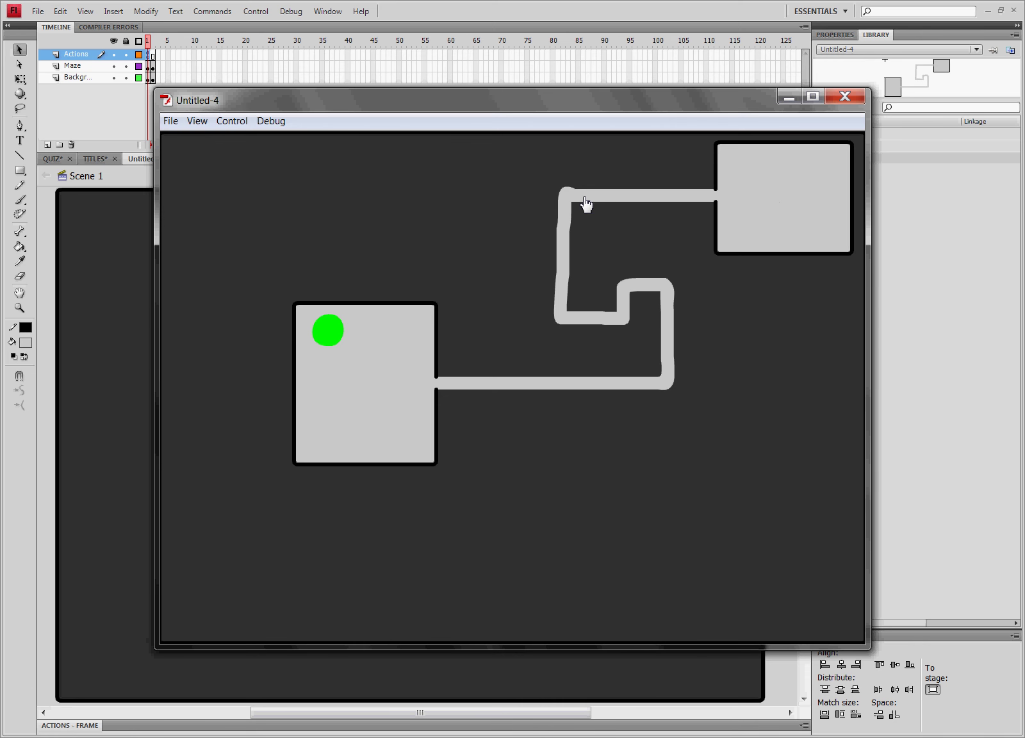
mouse_move(542, 203)
click(778, 210)
click(781, 203)
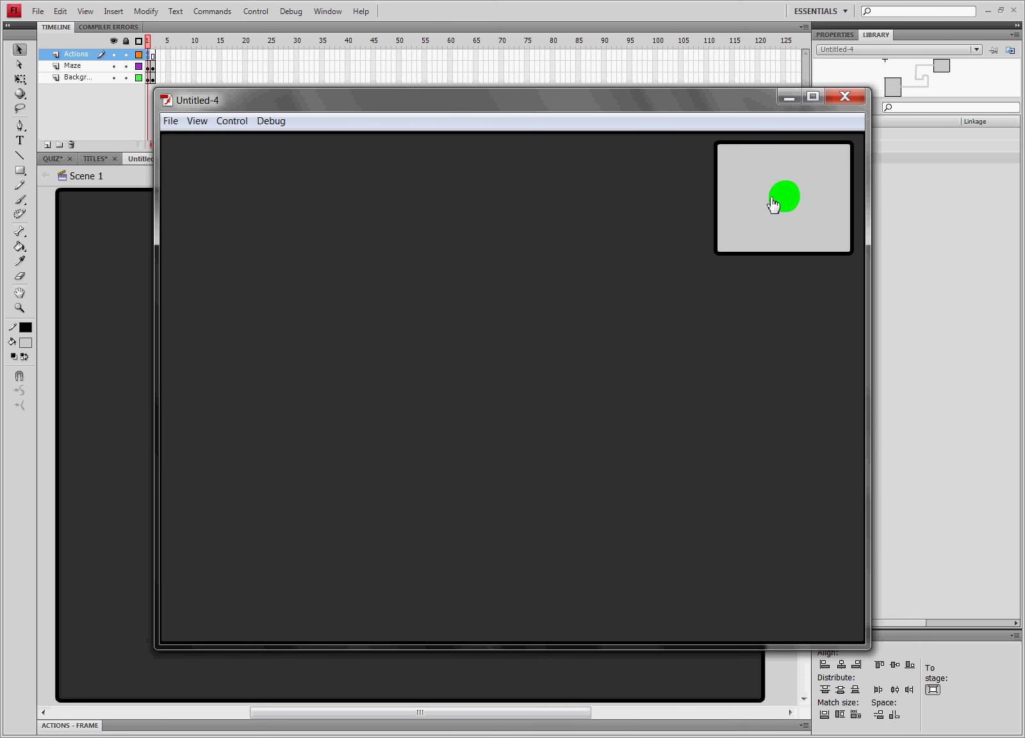
click(776, 201)
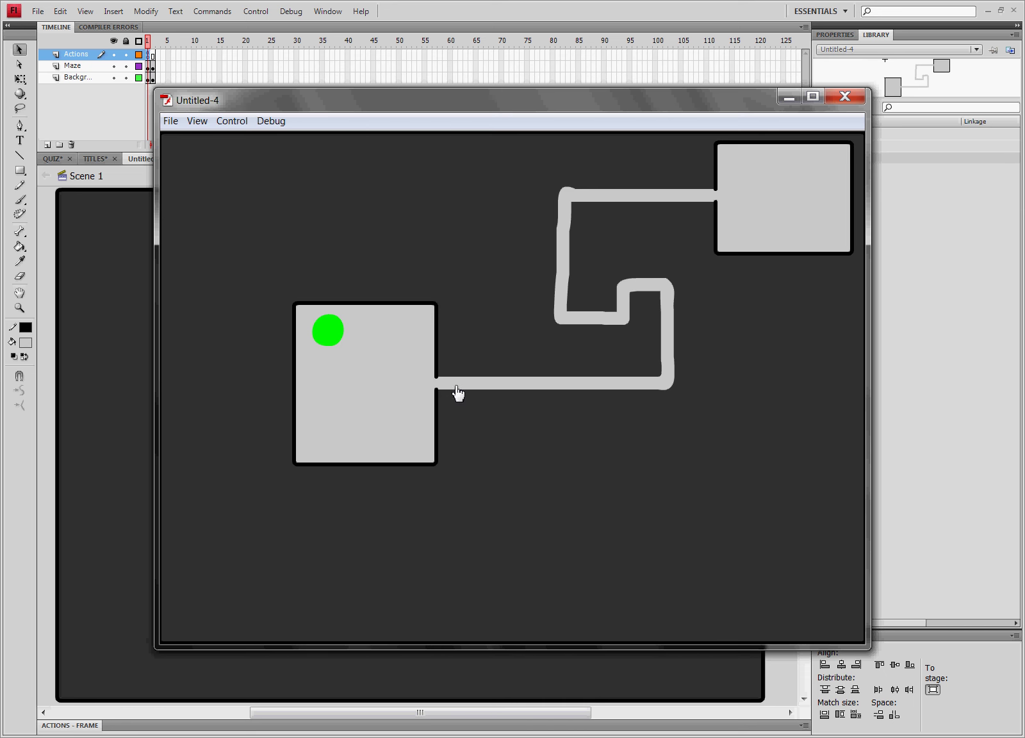
click(339, 328)
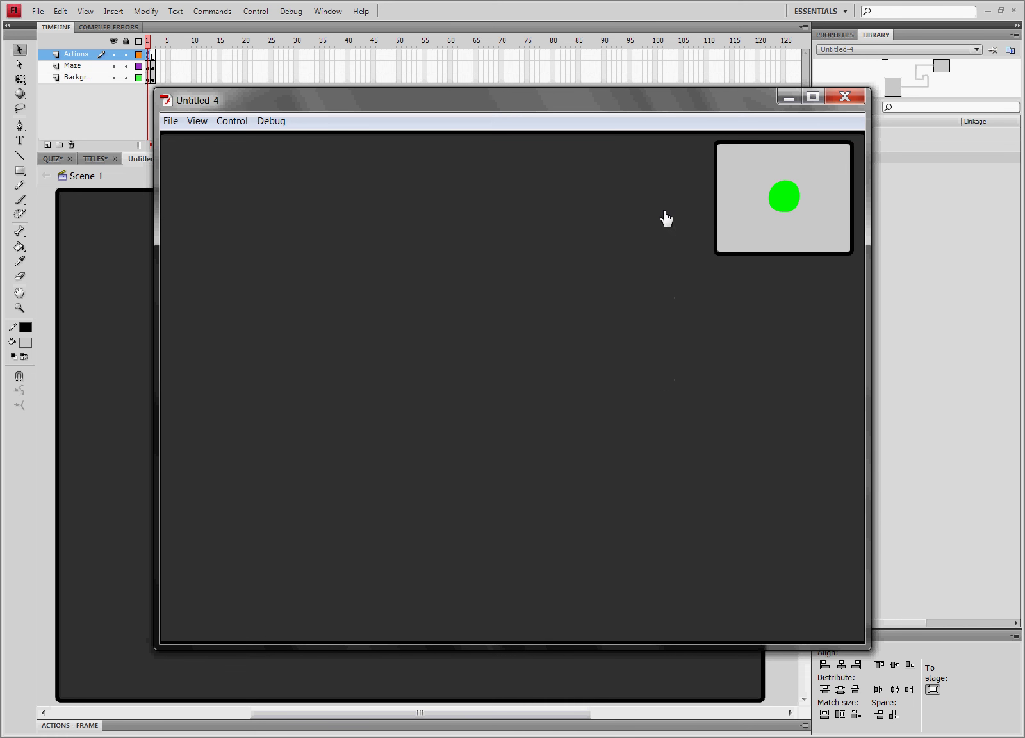
click(845, 96)
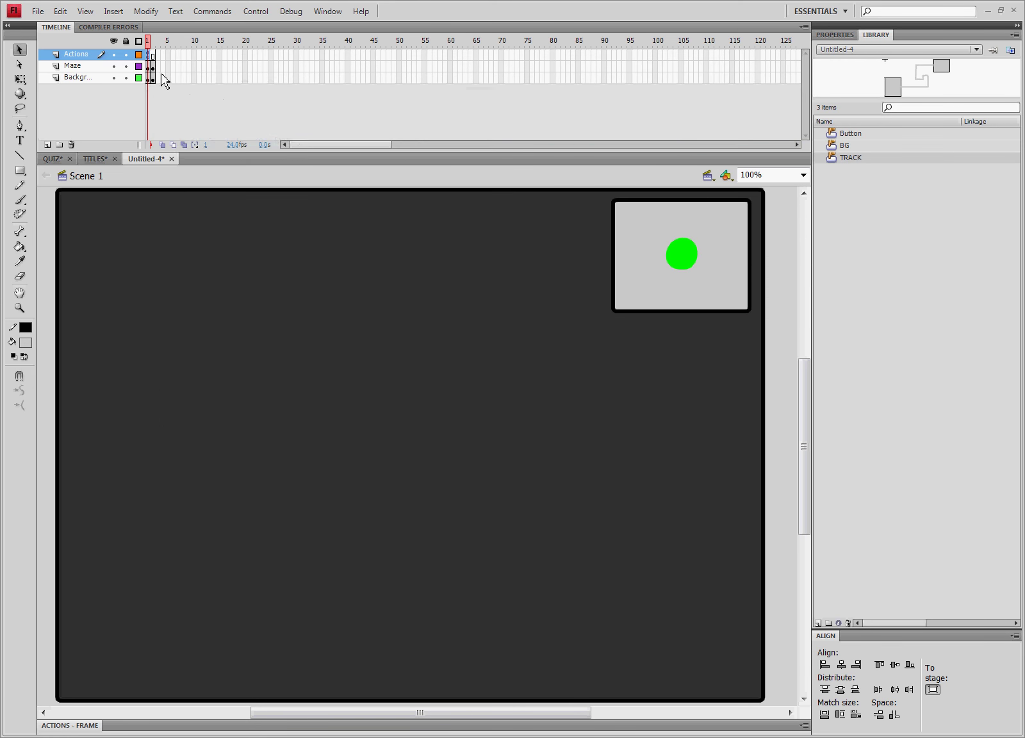
- Insert a blank keyframe at frame 3 of the Maze layer
right_click(157, 65)
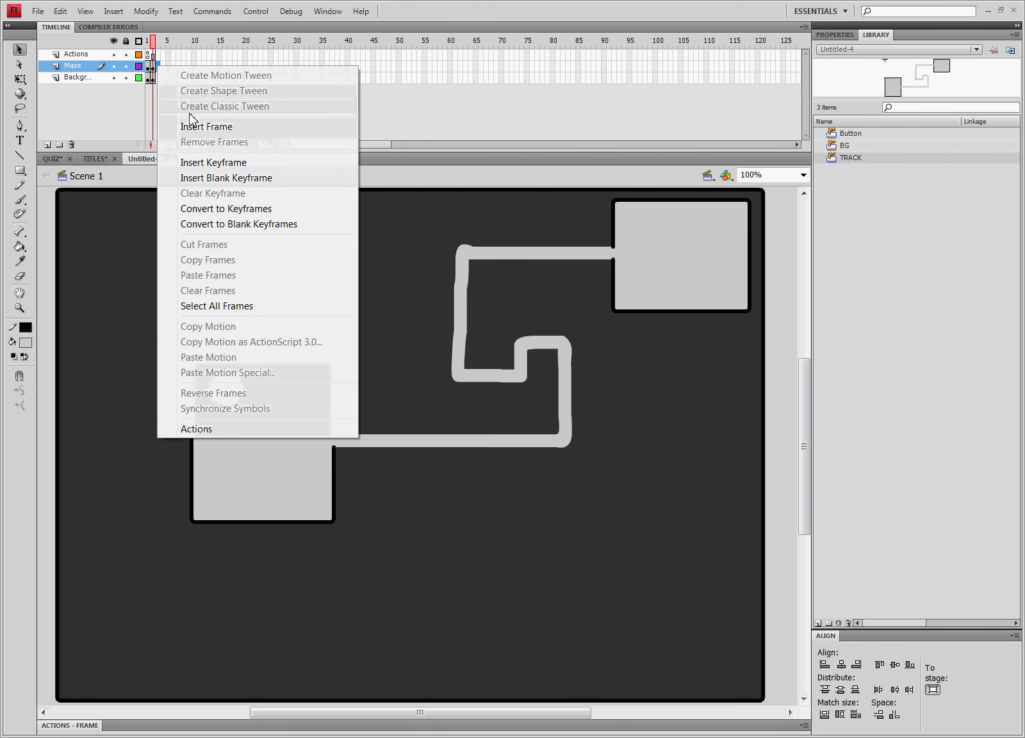
click(221, 163)
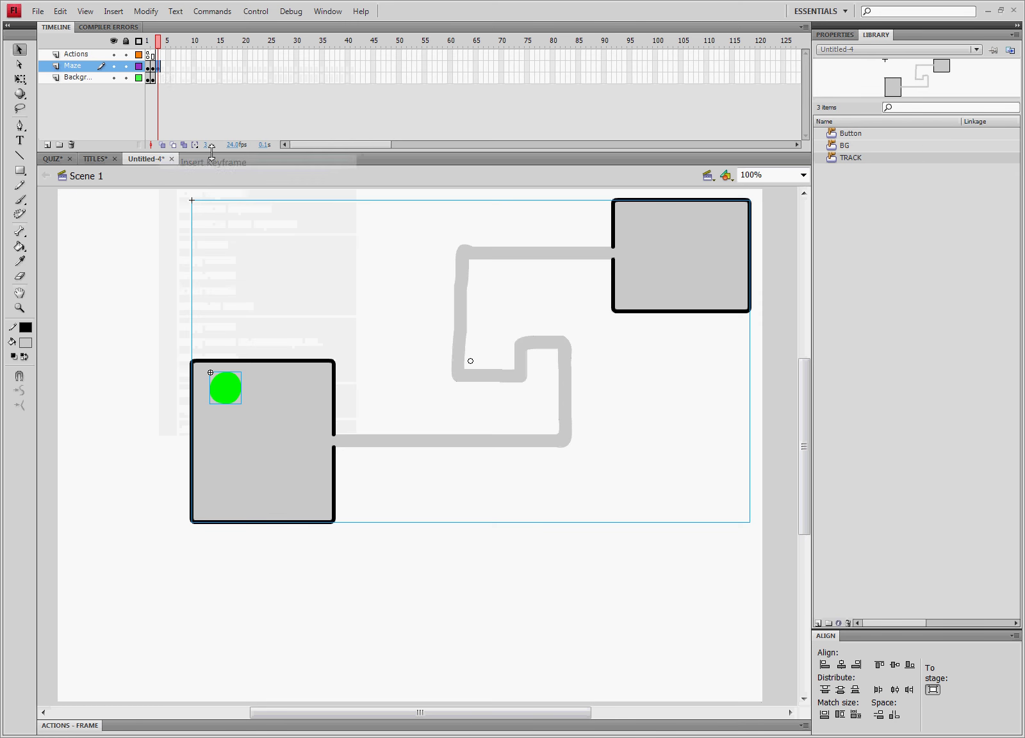
right_click(158, 66)
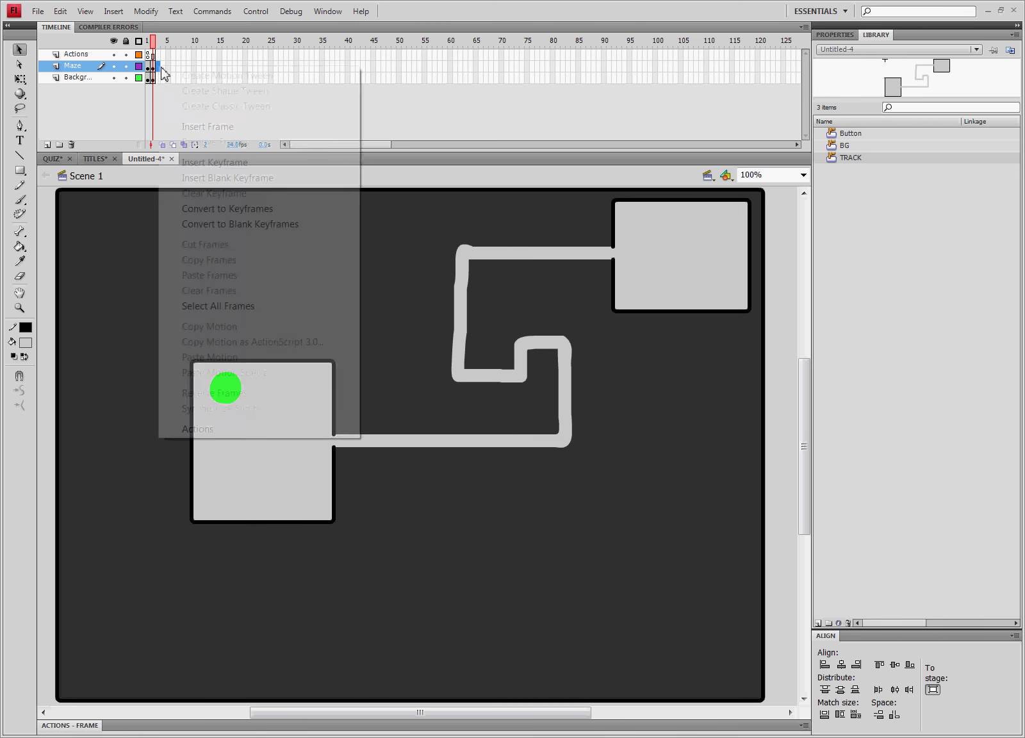
click(230, 179)
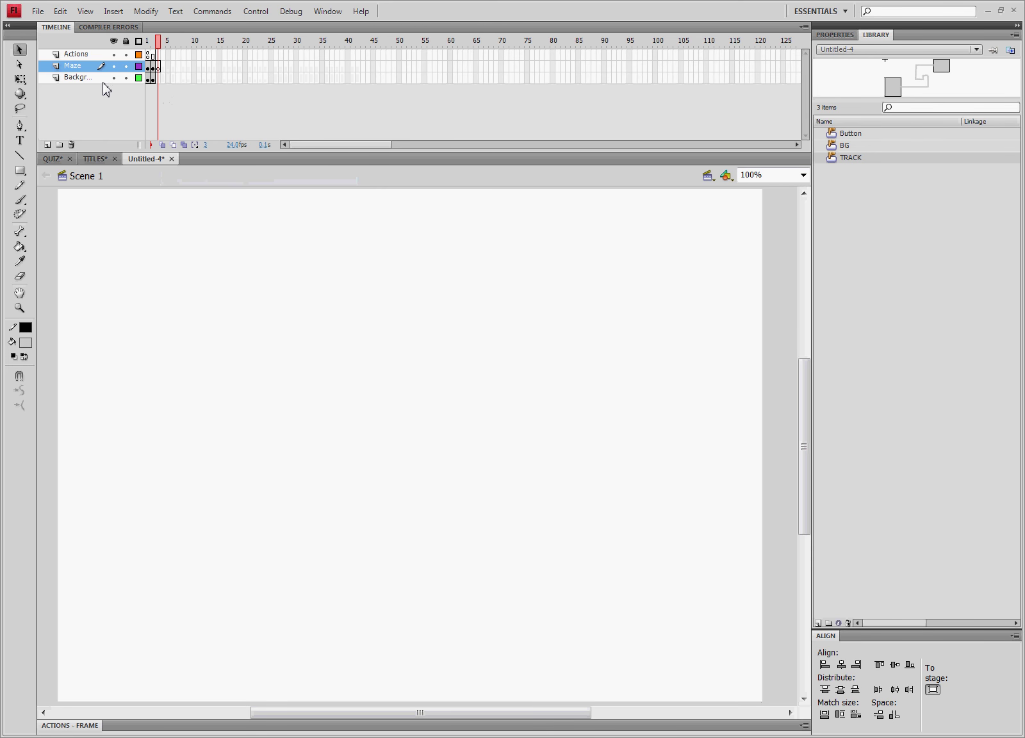
- Copy frames 1 and 2 of the background layer and paste them starting at frame 3 of that layer
click(149, 78)
right_click(151, 77)
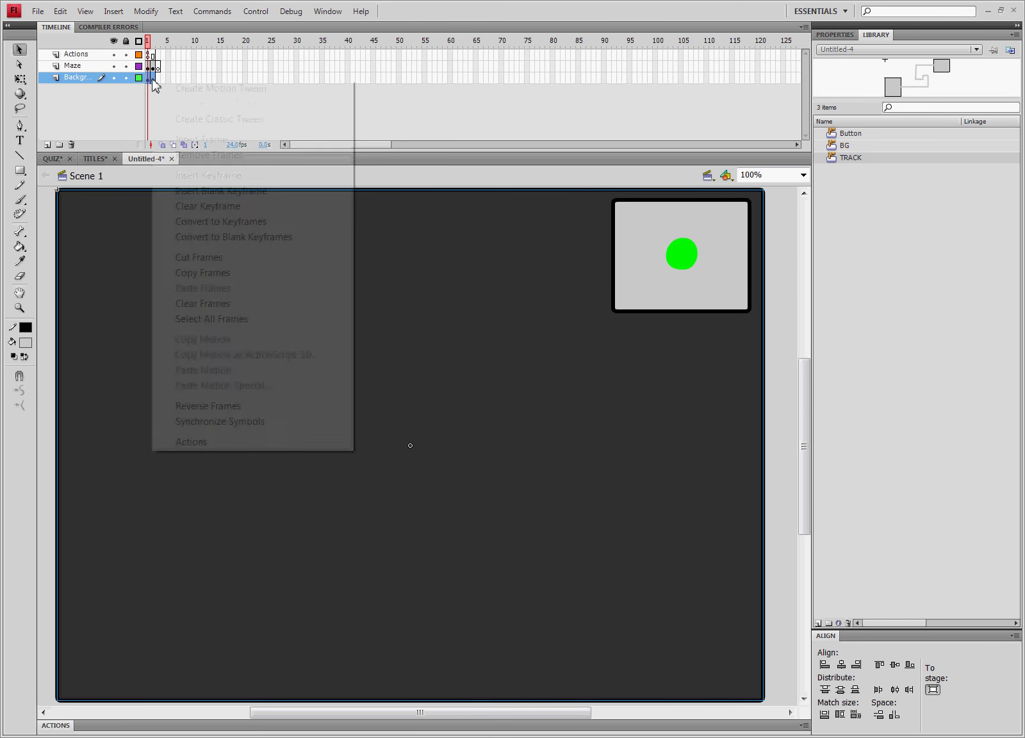
click(227, 273)
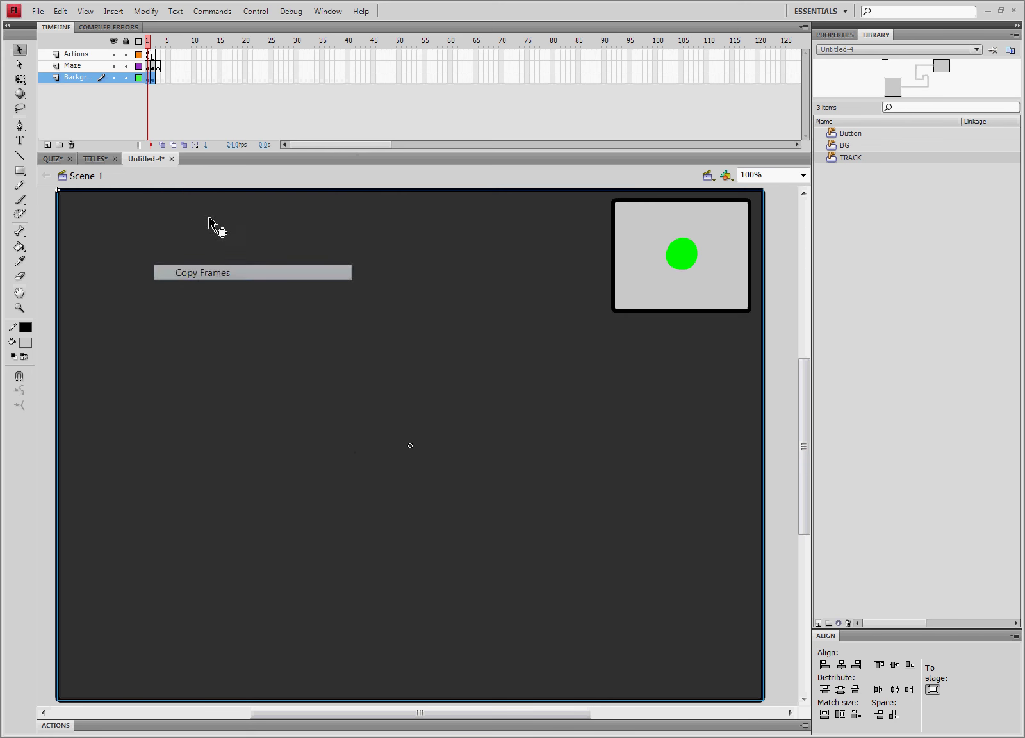
click(163, 77)
right_click(163, 78)
click(159, 78)
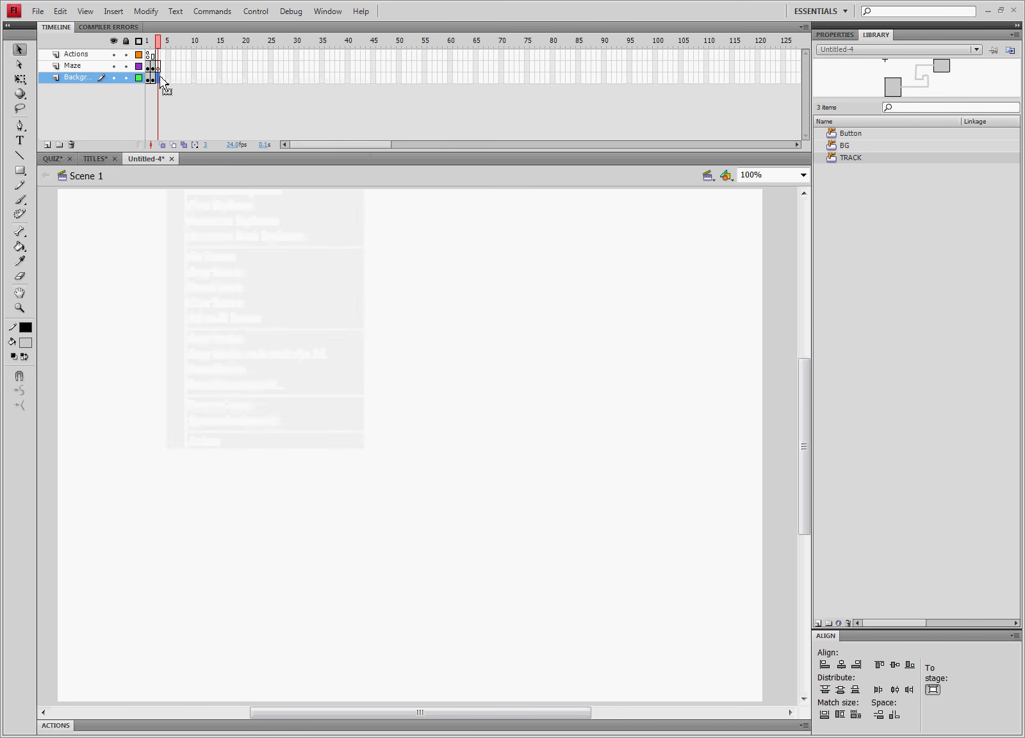
right_click(163, 80)
click(164, 81)
right_click(165, 82)
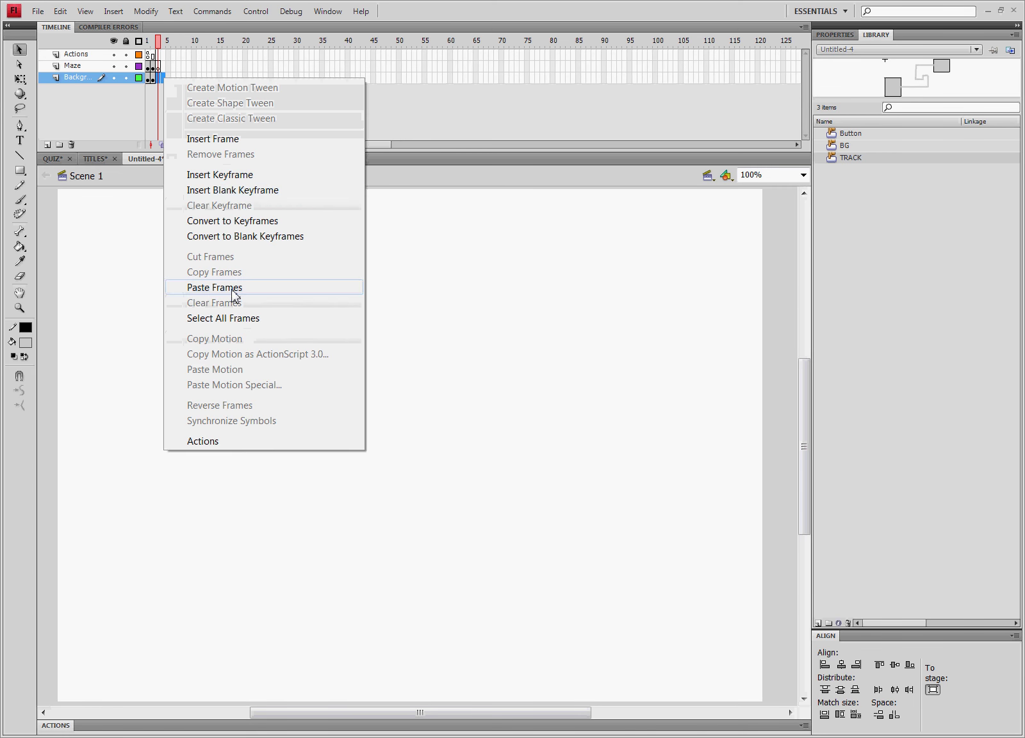
click(232, 289)
- Compare the stage contents of frames 1, 2 and 3
drag(159, 46, 155, 45)
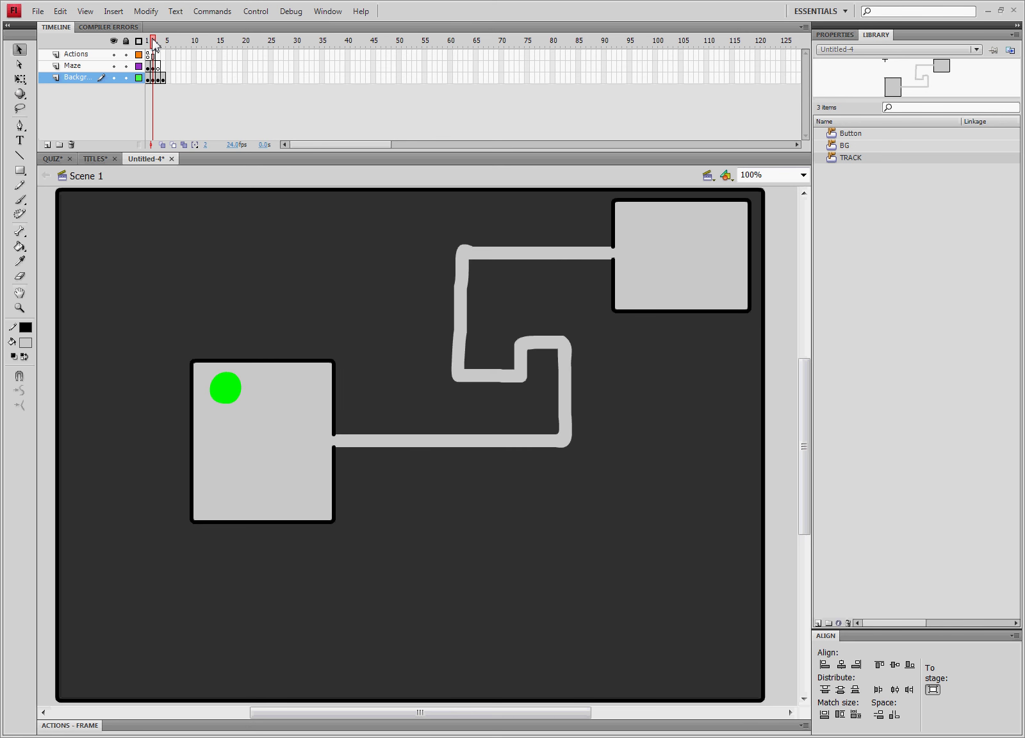
click(149, 42)
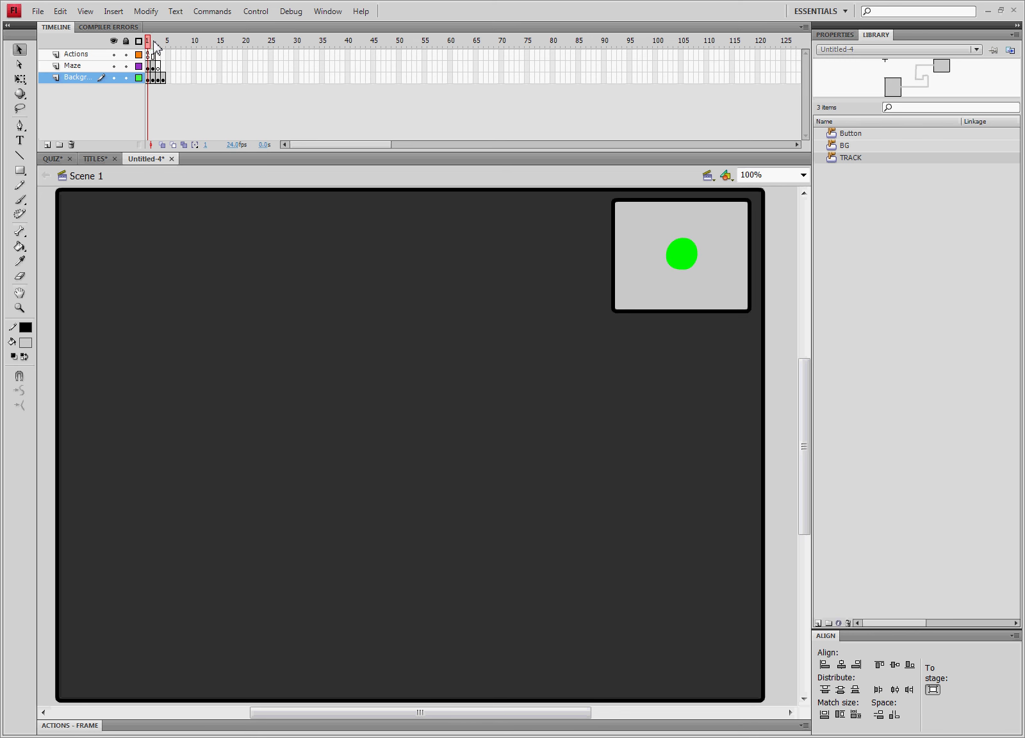
drag(149, 43, 155, 46)
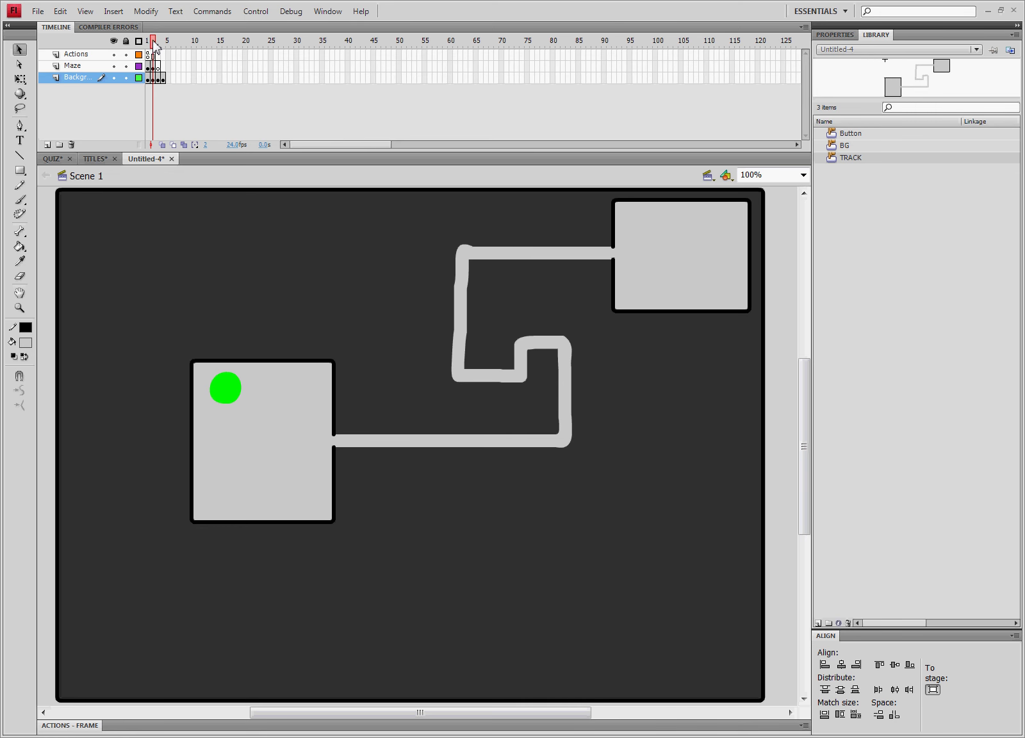
click(158, 43)
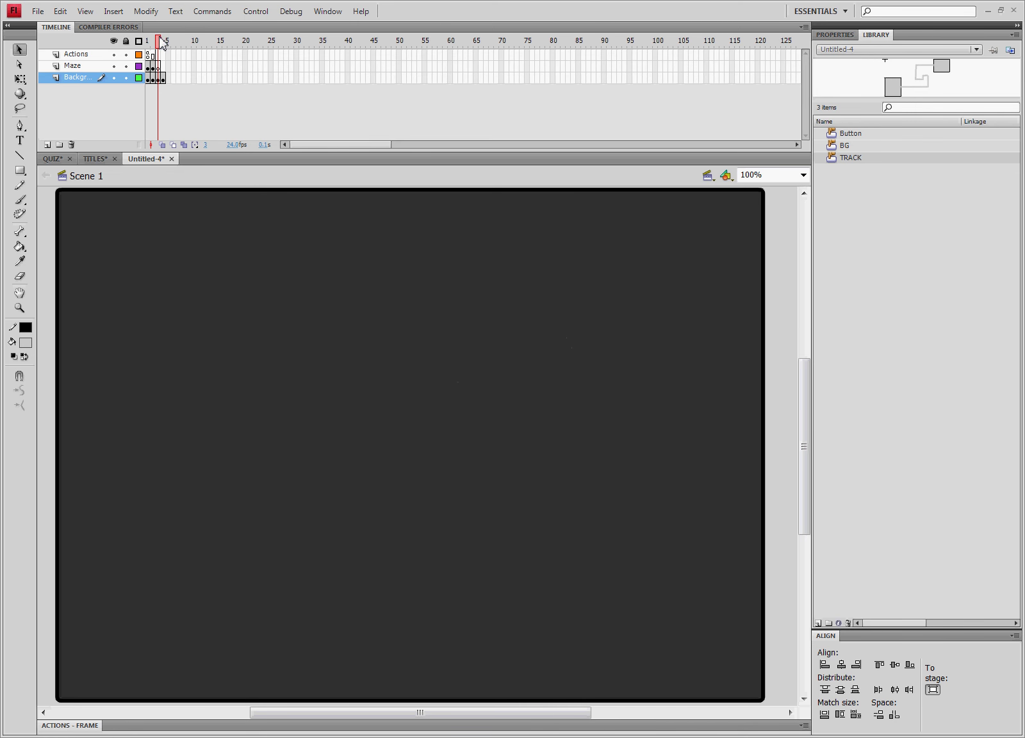
drag(162, 41, 148, 43)
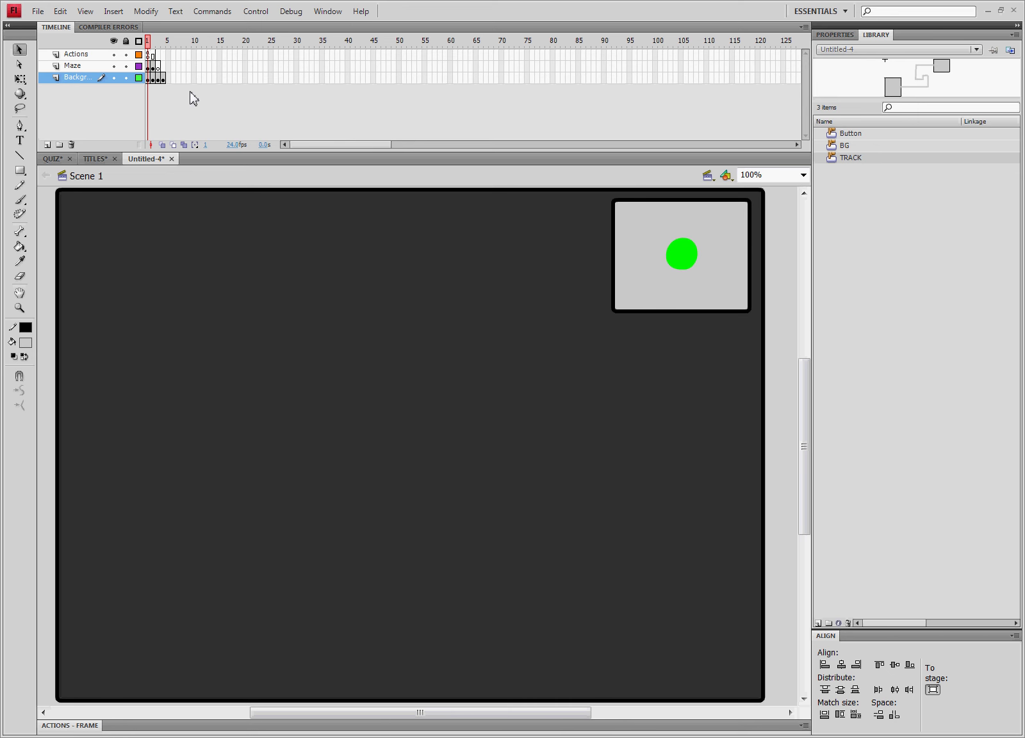
- Switch to the QUIZ document and test its movie
click(53, 160)
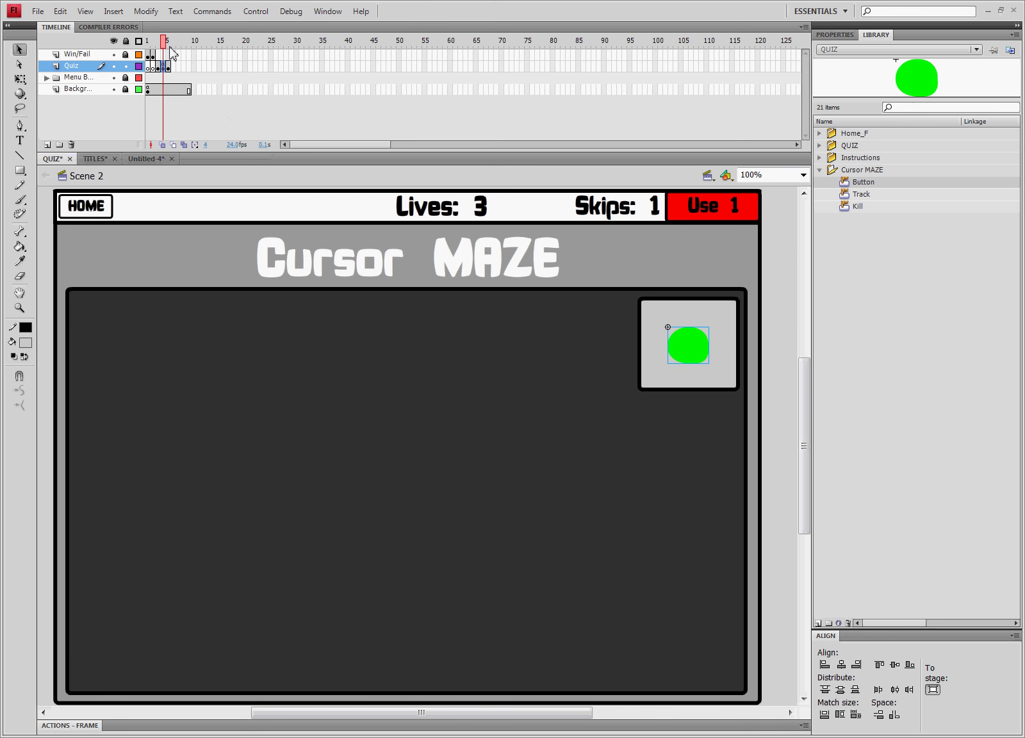
click(215, 12)
mouse_move(255, 12)
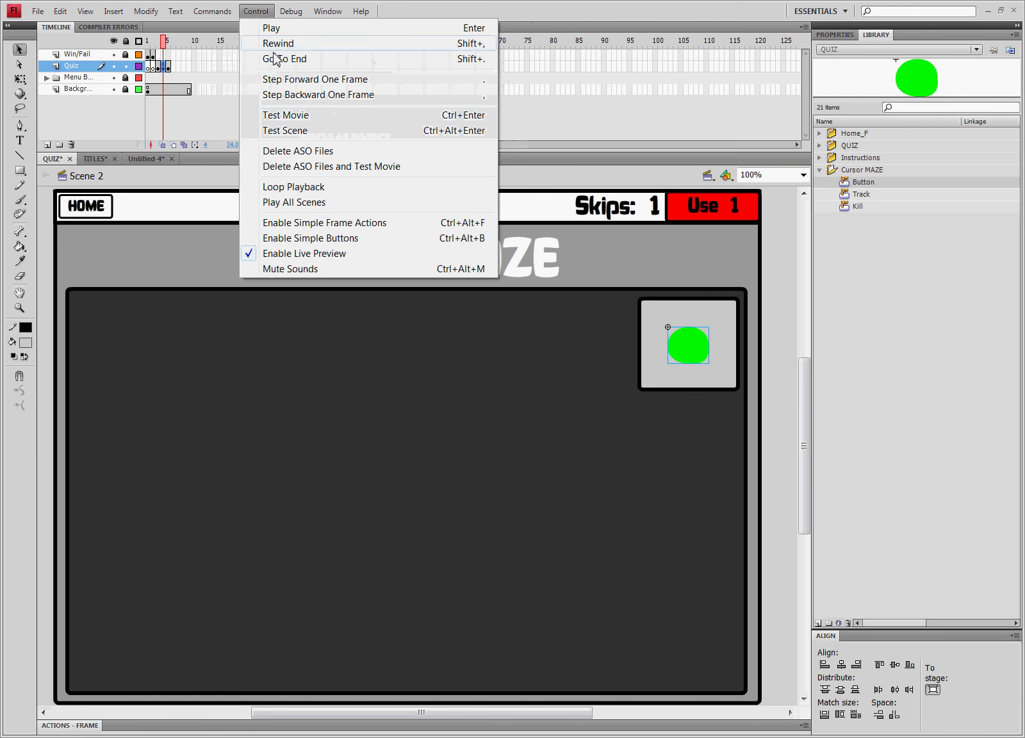
click(298, 117)
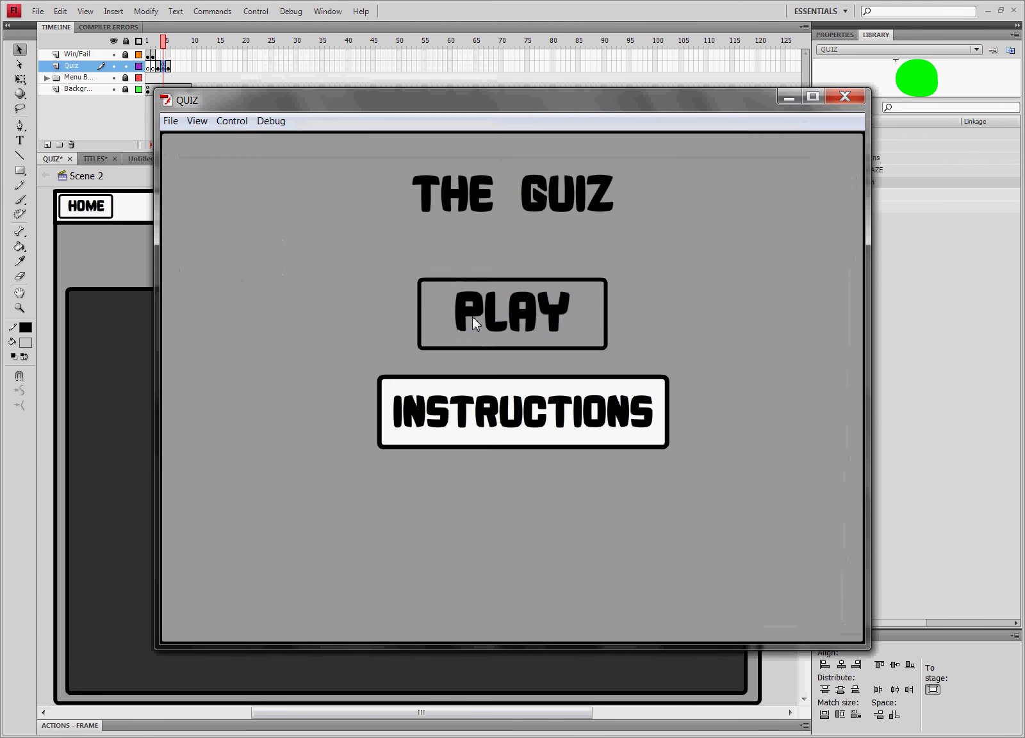
- Start the quiz game and try its Cursor MAZE level, rolling over the green start button
click(473, 316)
click(402, 380)
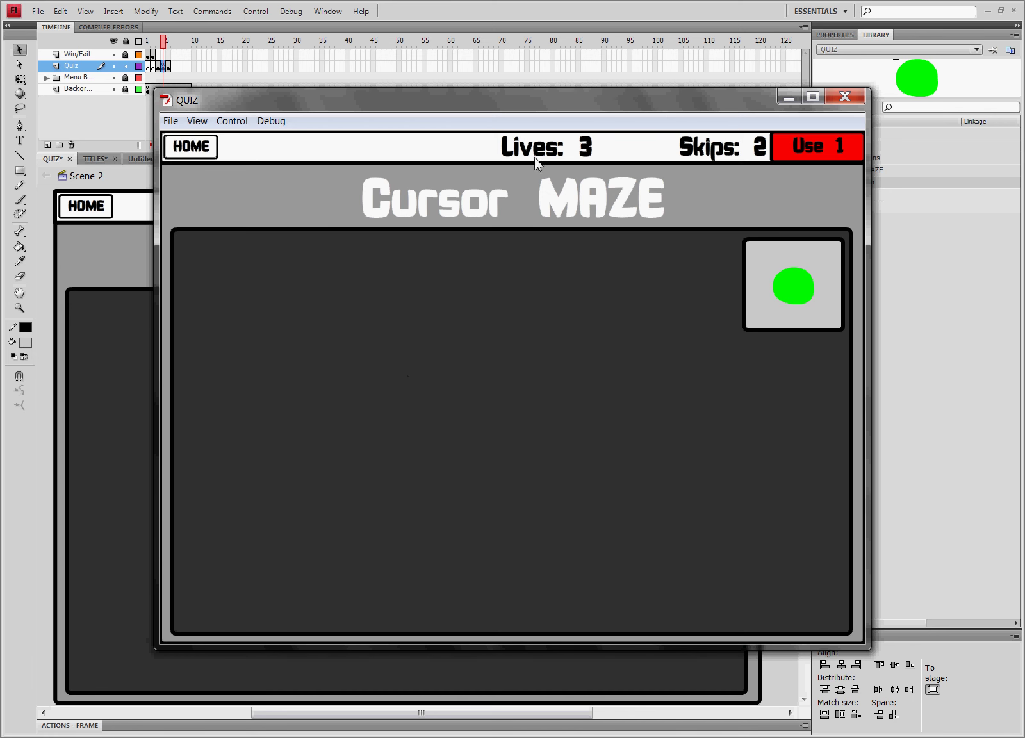
click(778, 292)
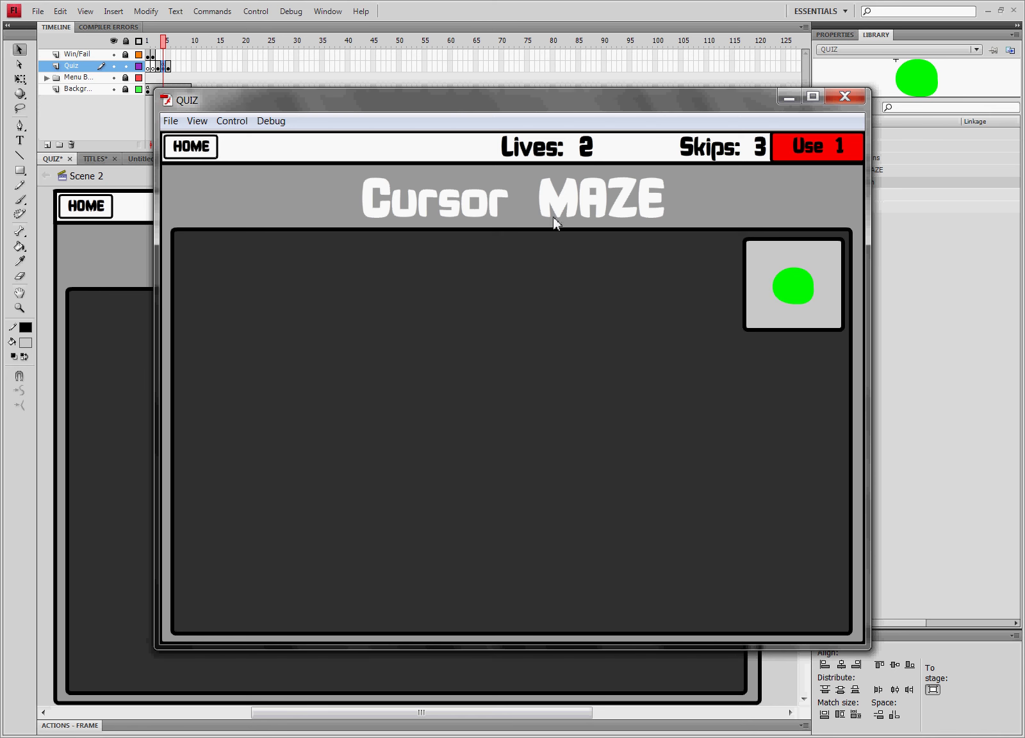
click(784, 282)
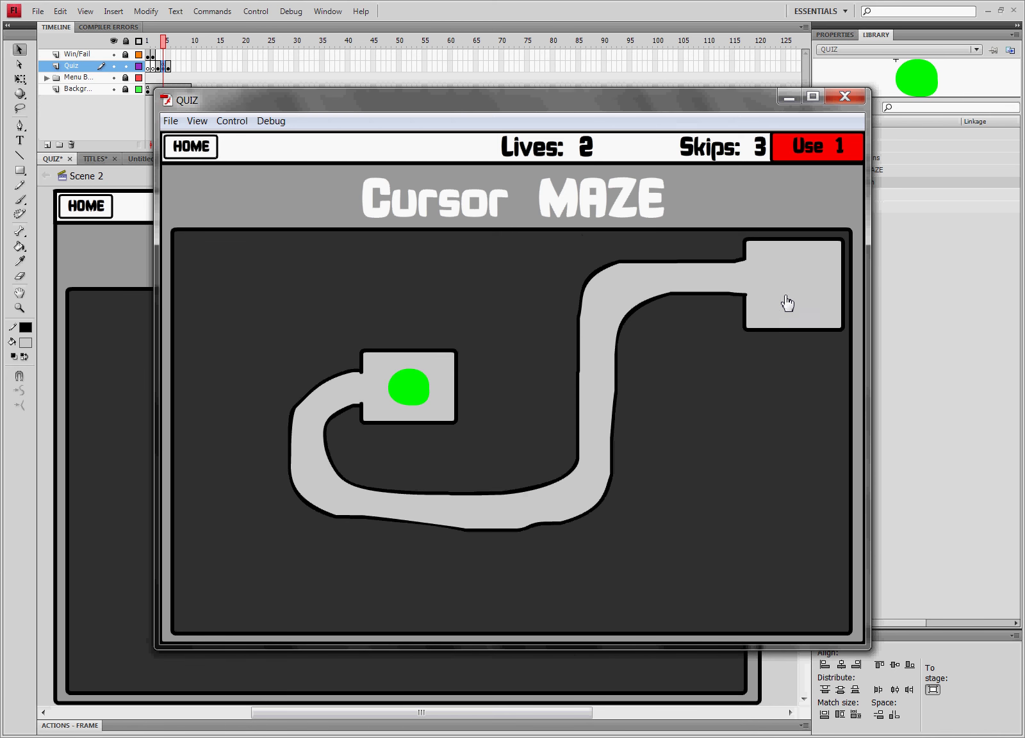
click(796, 288)
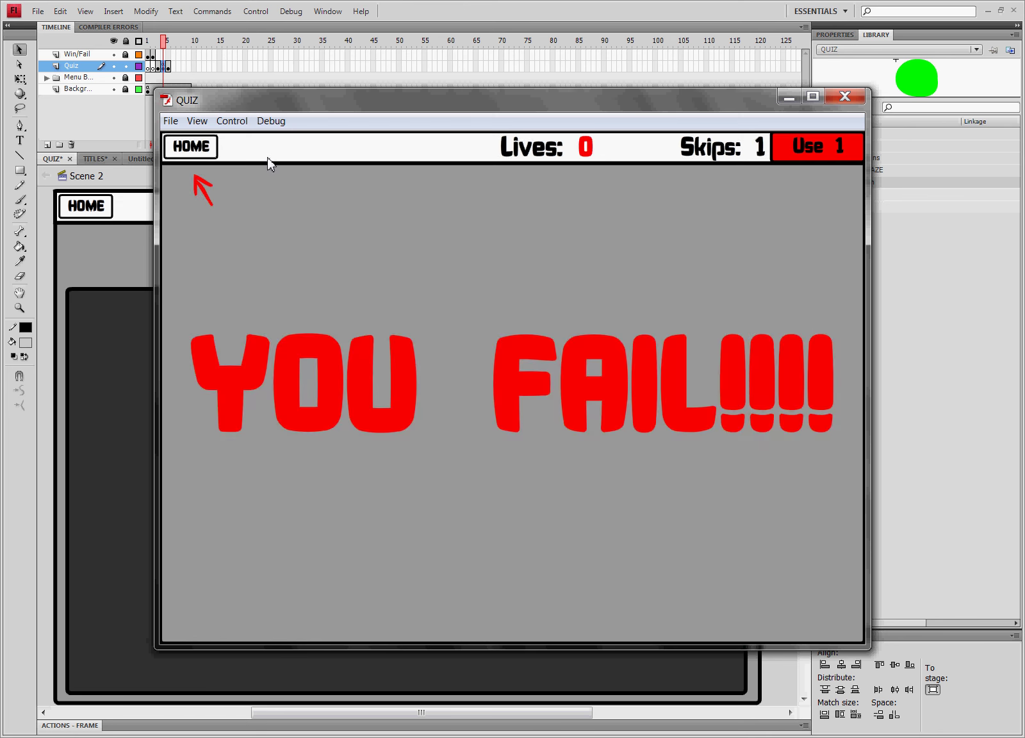
- Restart the quiz game from its home screen, follow the Cursor MAZE track to the green end button, and close the test movie
click(191, 147)
click(493, 296)
click(384, 356)
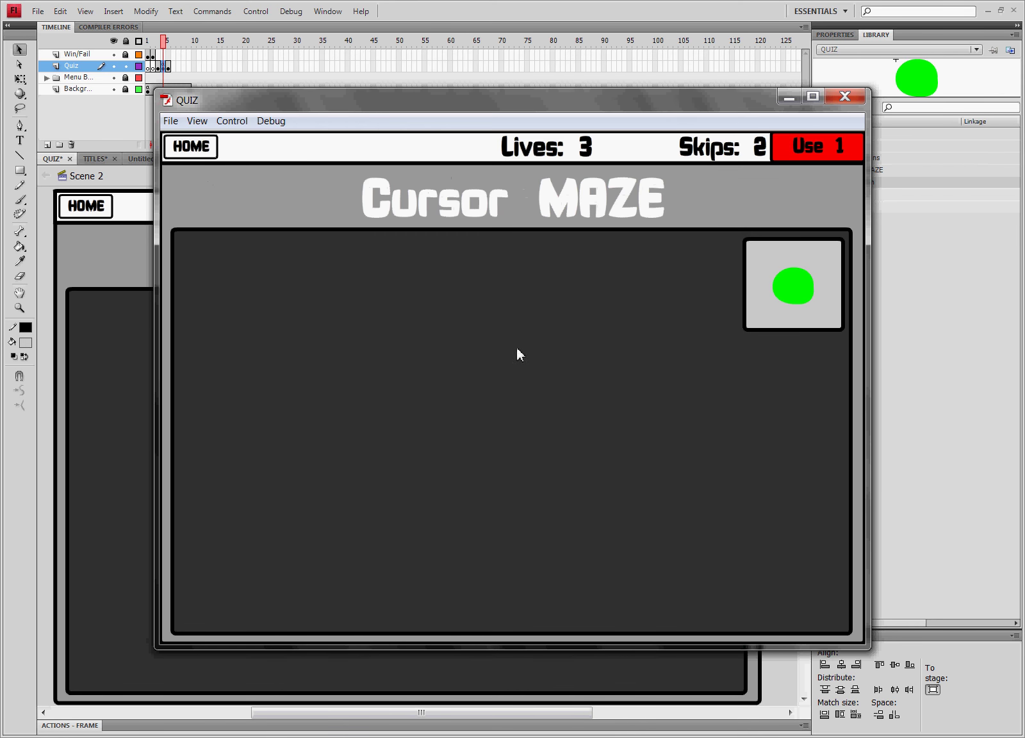
click(762, 308)
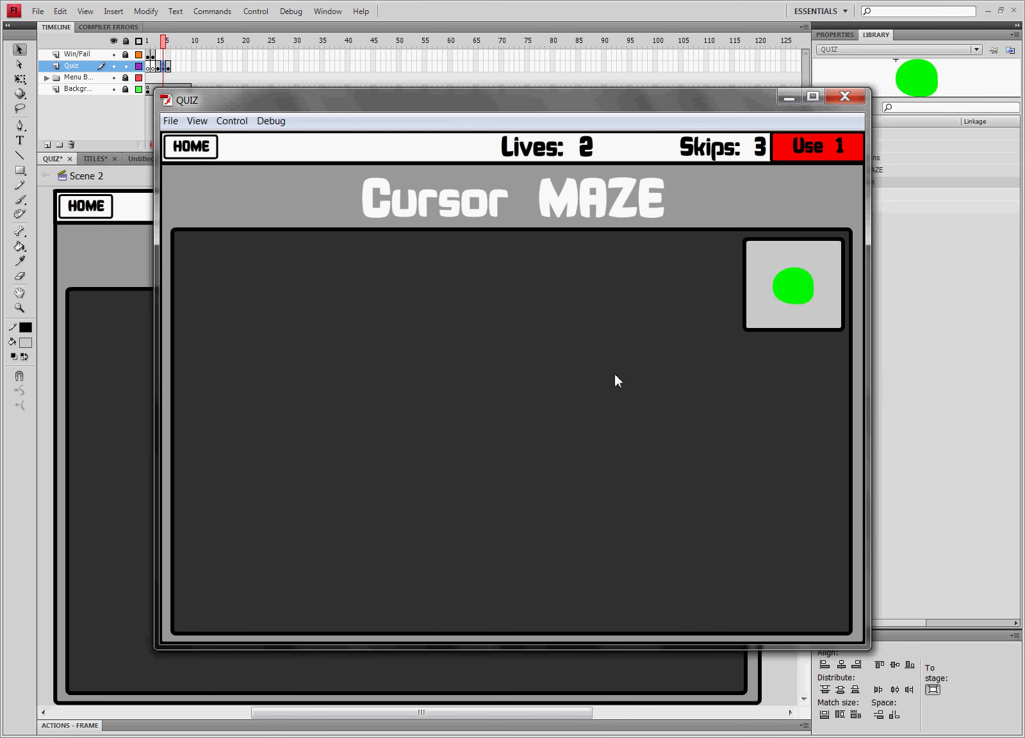
click(823, 264)
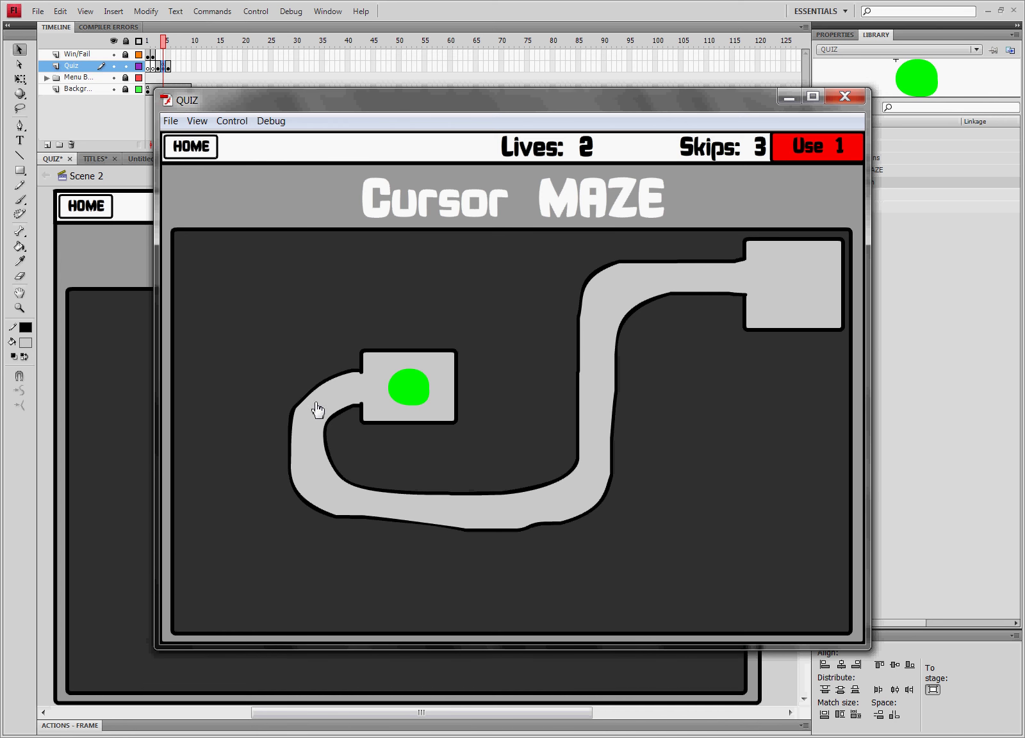
click(395, 387)
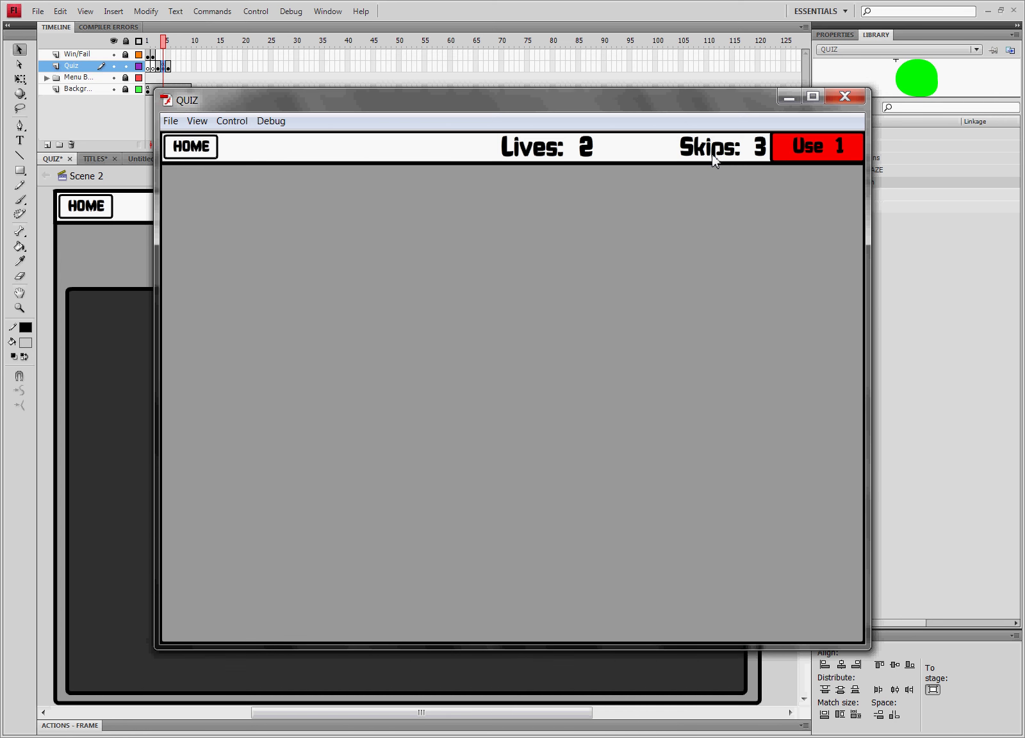
click(845, 97)
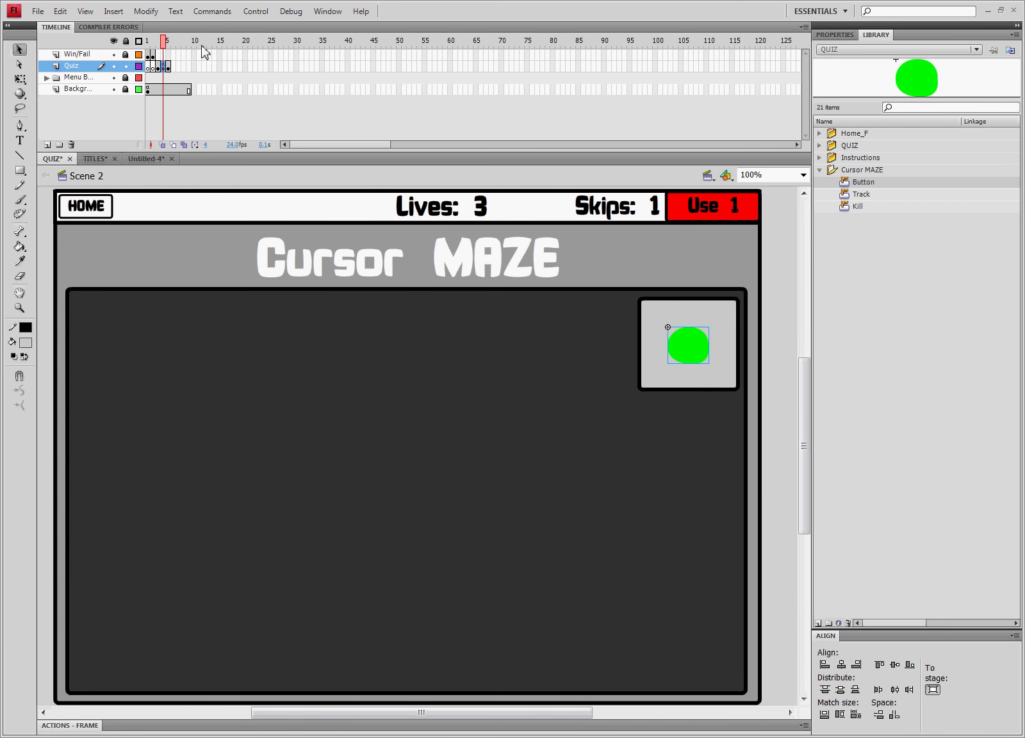
- Test the QUIZ movie again from its Cursor MAZE frame and play through the quiz to the maze level
click(163, 66)
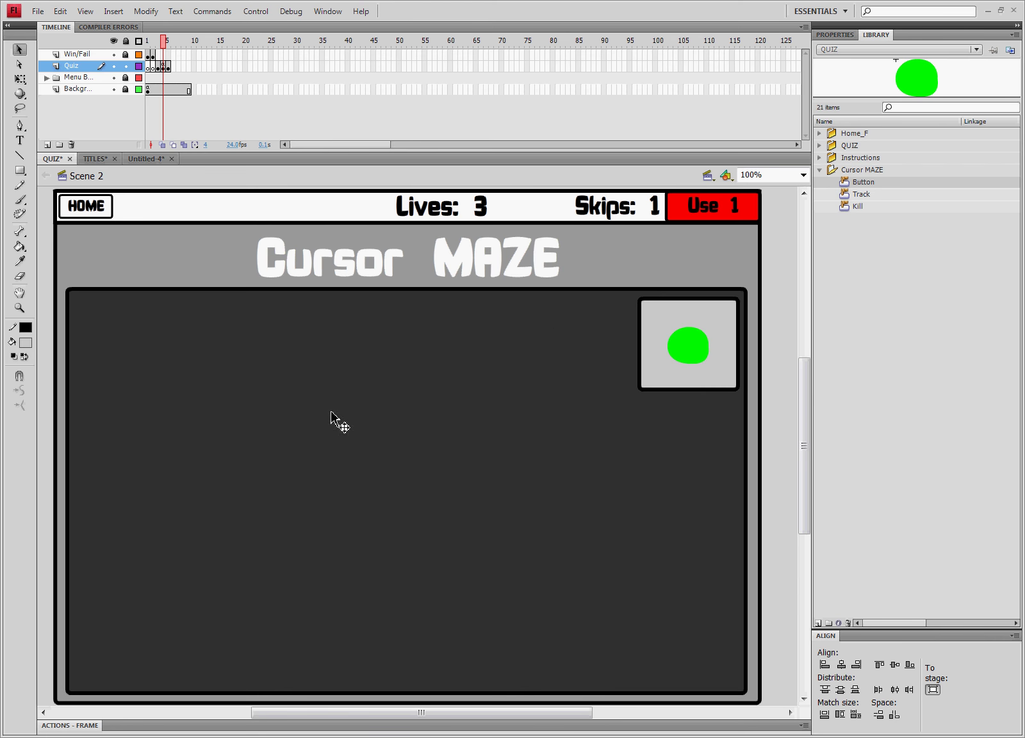
click(231, 270)
click(261, 13)
click(288, 115)
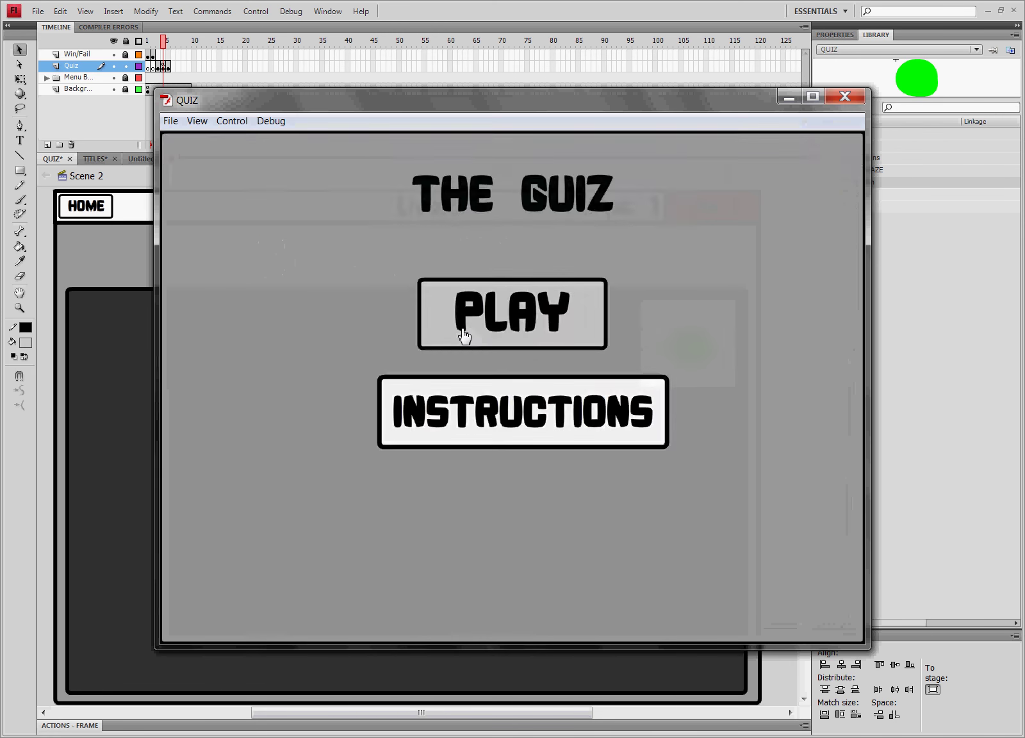
click(464, 337)
click(395, 430)
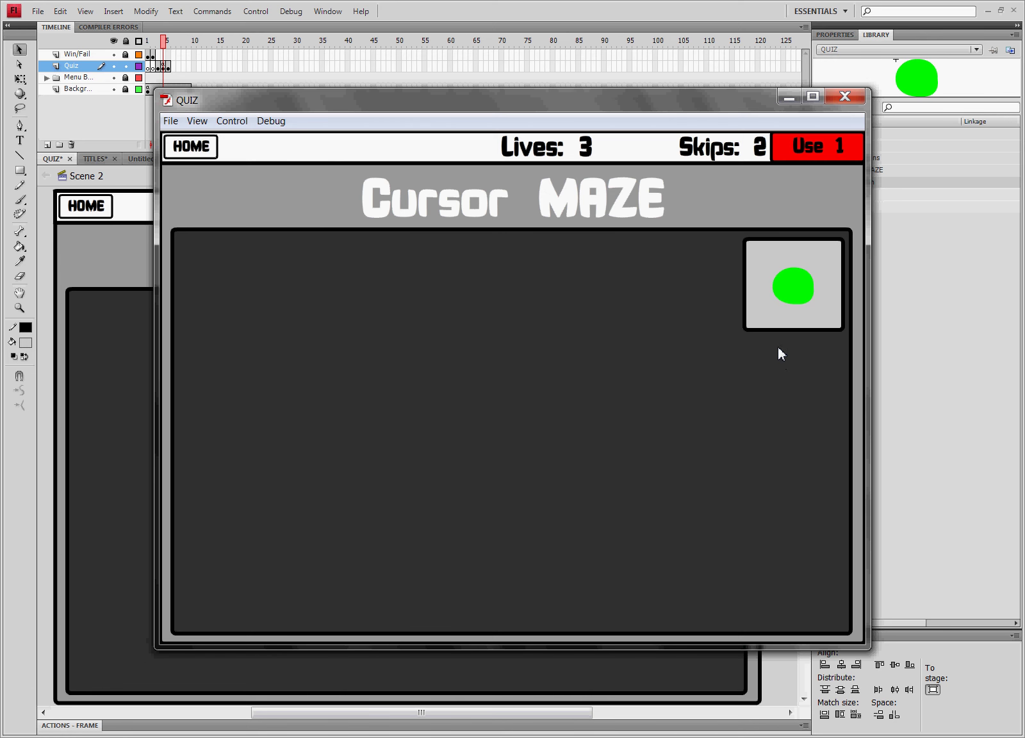
- Start the maze from the green button, run off the track until all lives are lost, and close the test movie
click(789, 301)
click(790, 300)
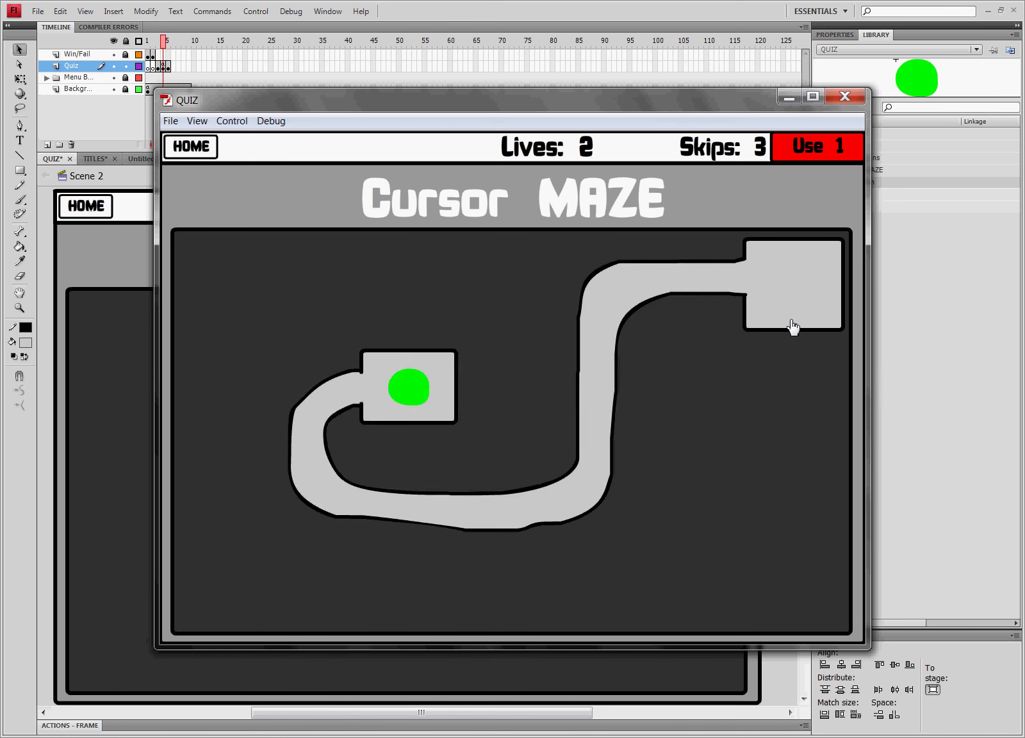
click(791, 299)
mouse_move(793, 329)
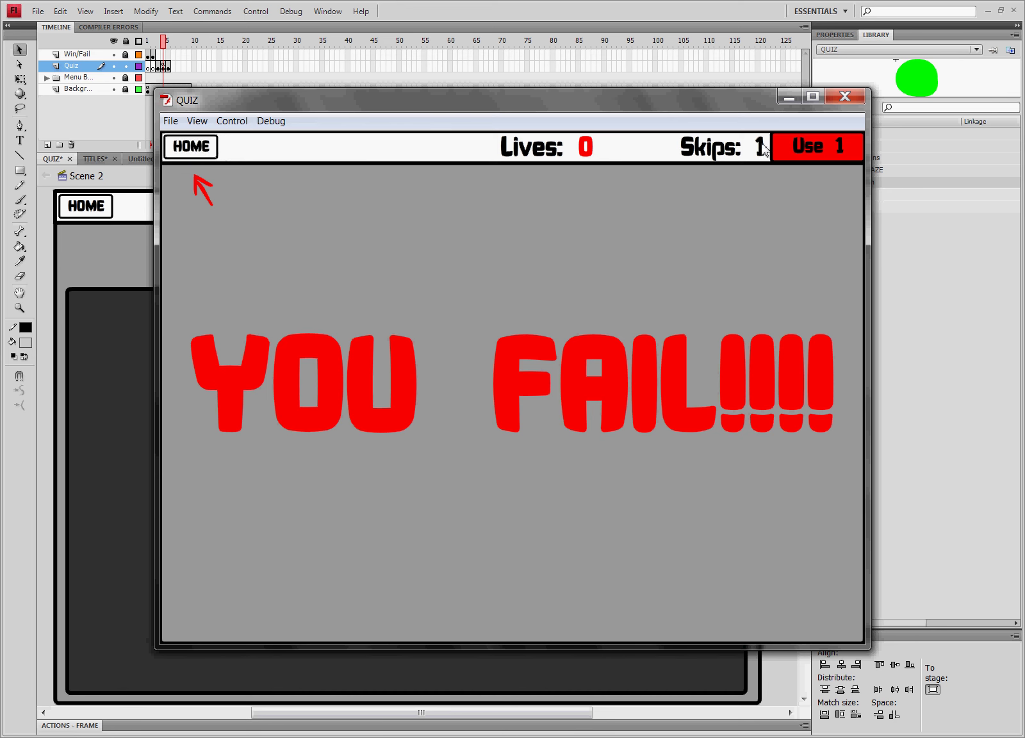
click(845, 96)
- Examine the rollover script of the dark Kill button behind the track in frame 5 of the Quiz layer
click(695, 354)
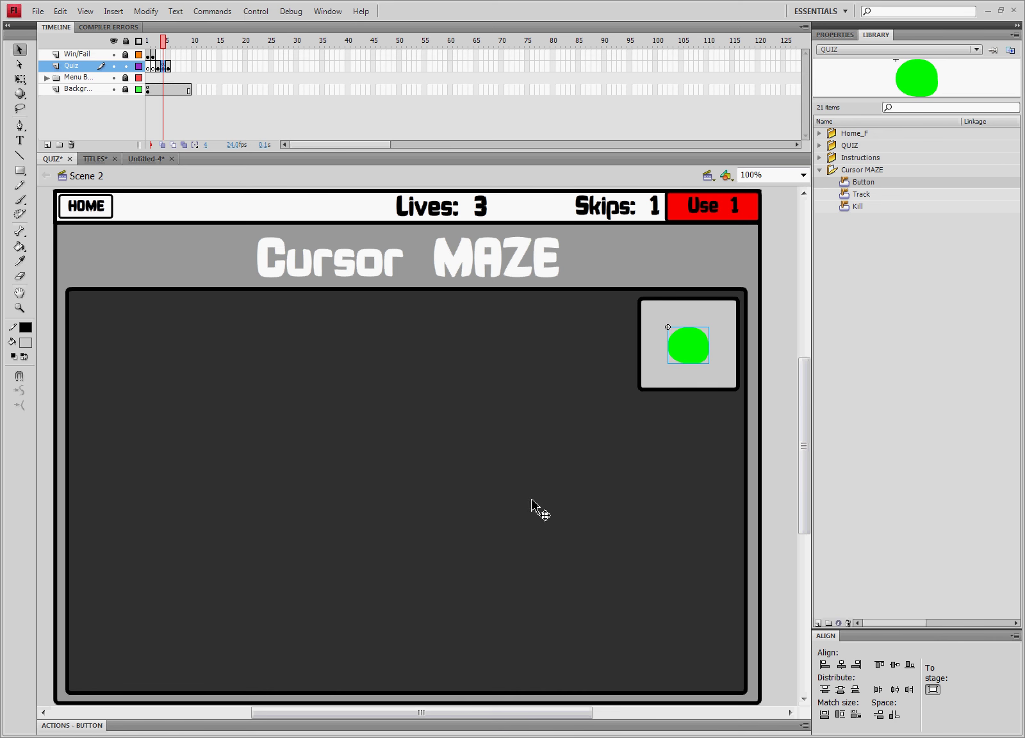
click(167, 42)
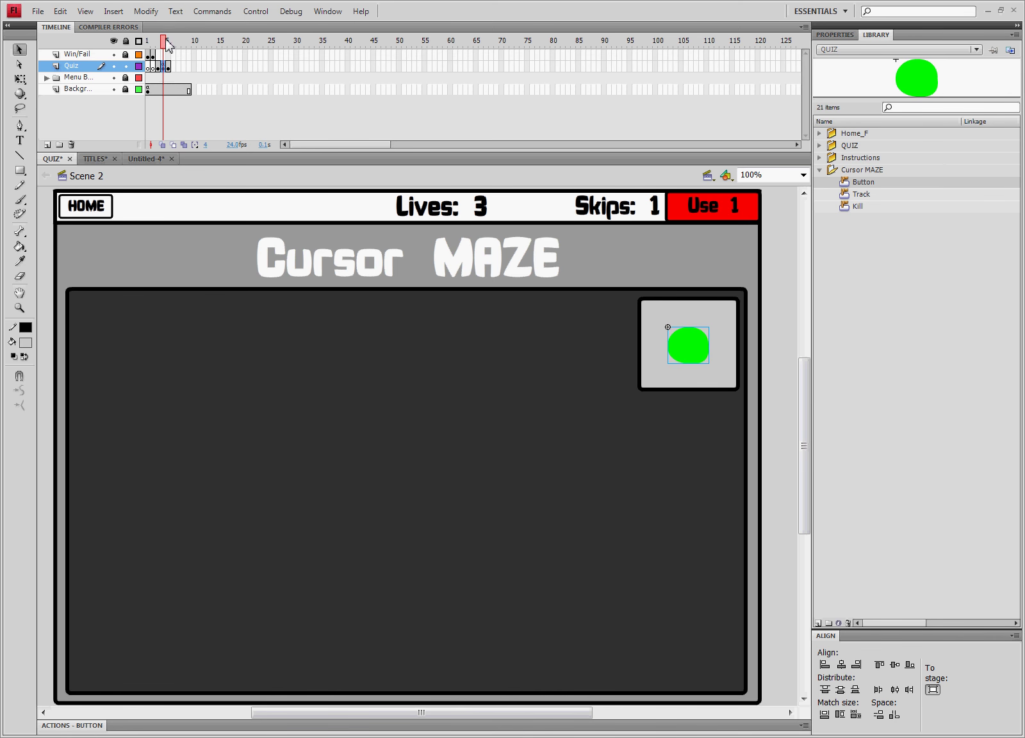
click(165, 359)
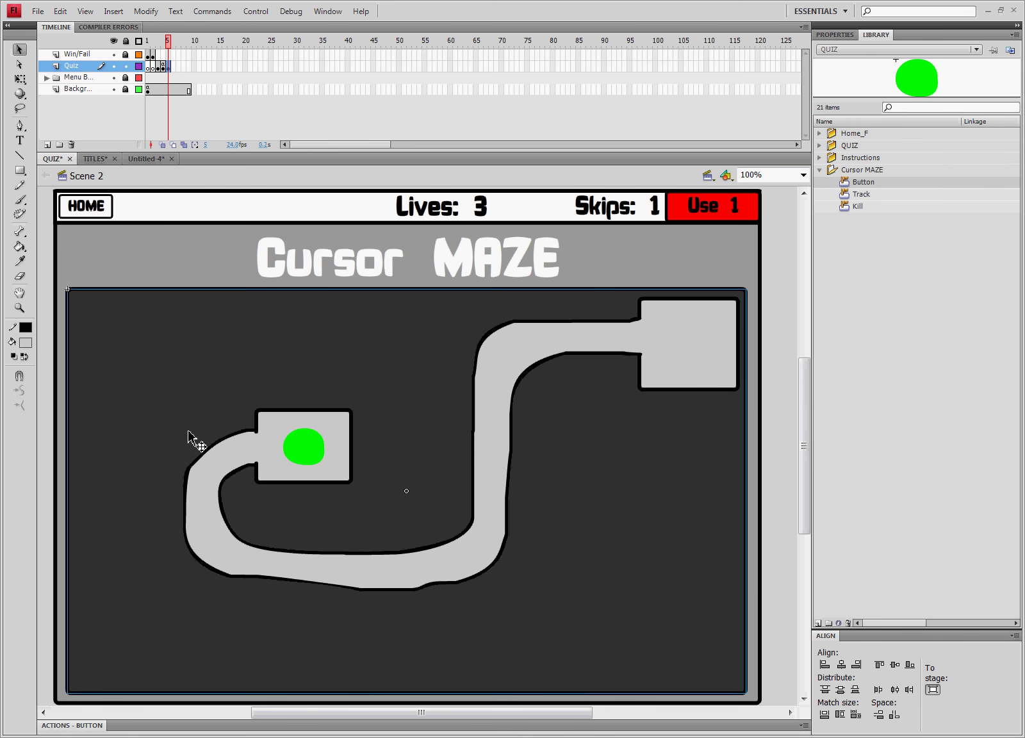
click(264, 726)
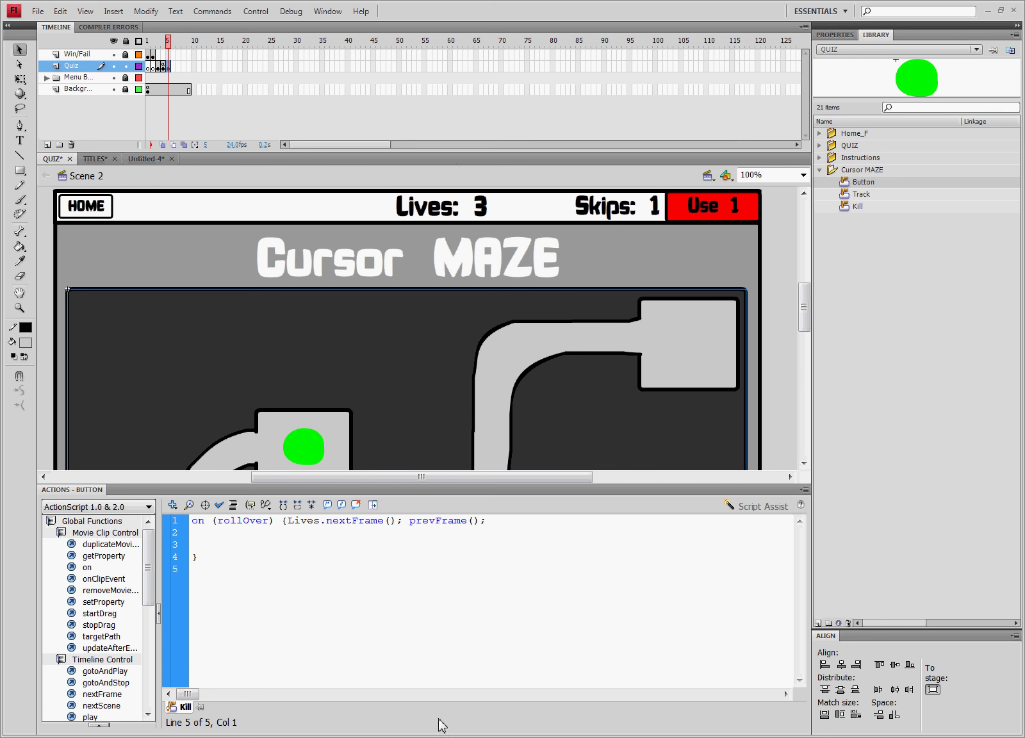
- Return to frame 4, collapse the script editor, and switch to the Untitled-4 document
click(166, 42)
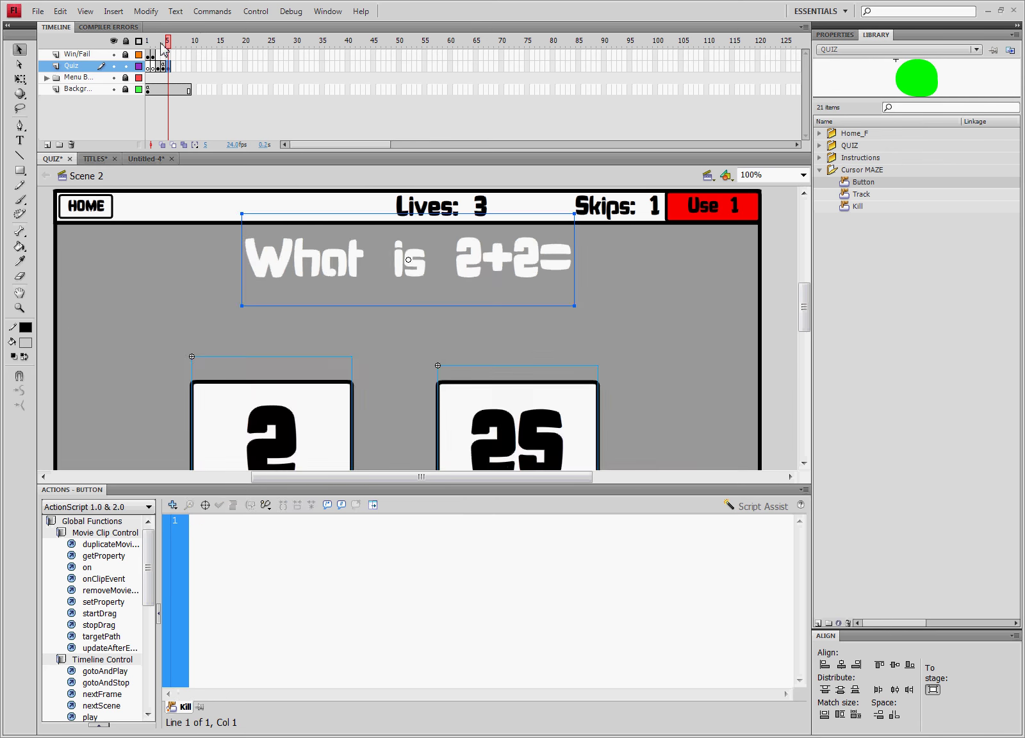
double_click(418, 492)
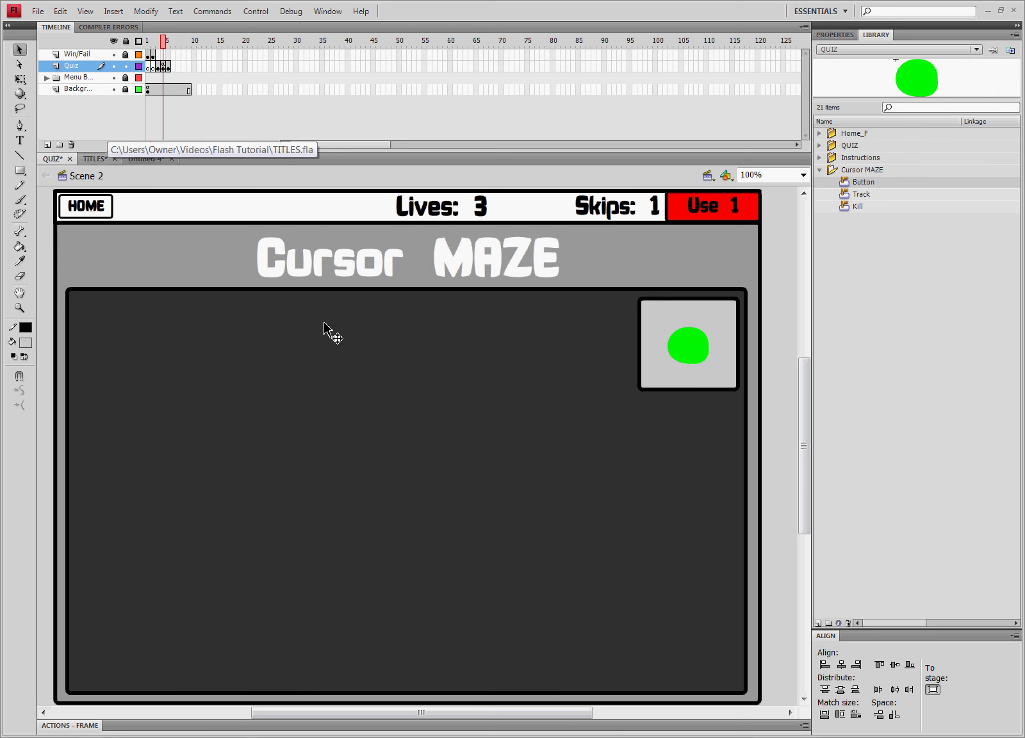
click(146, 158)
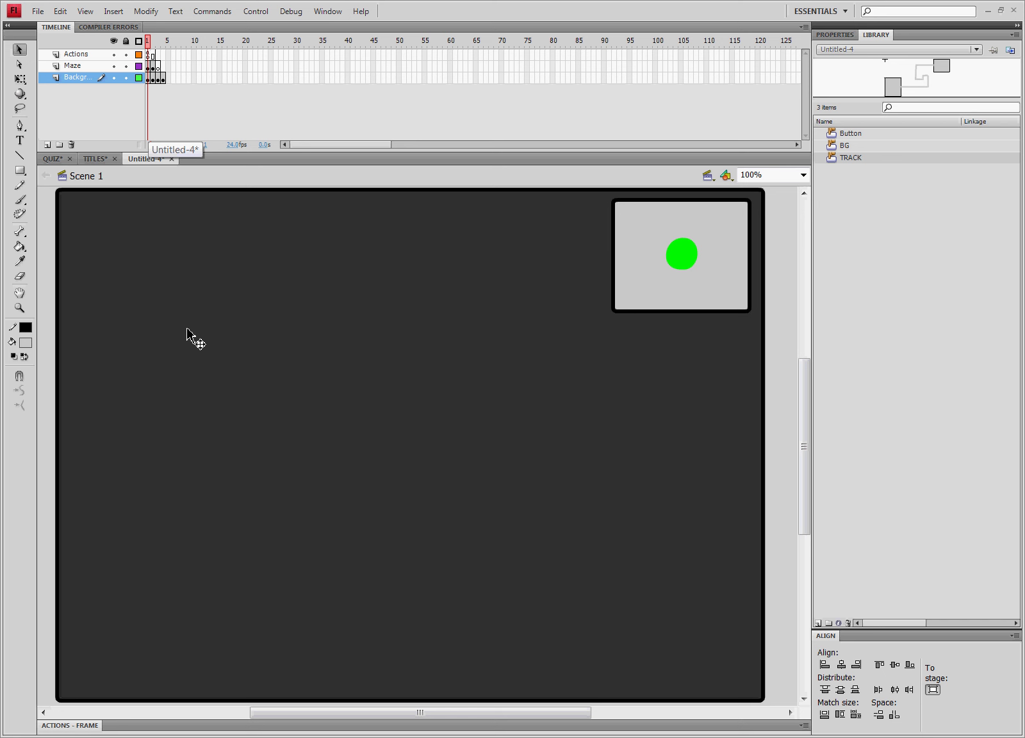